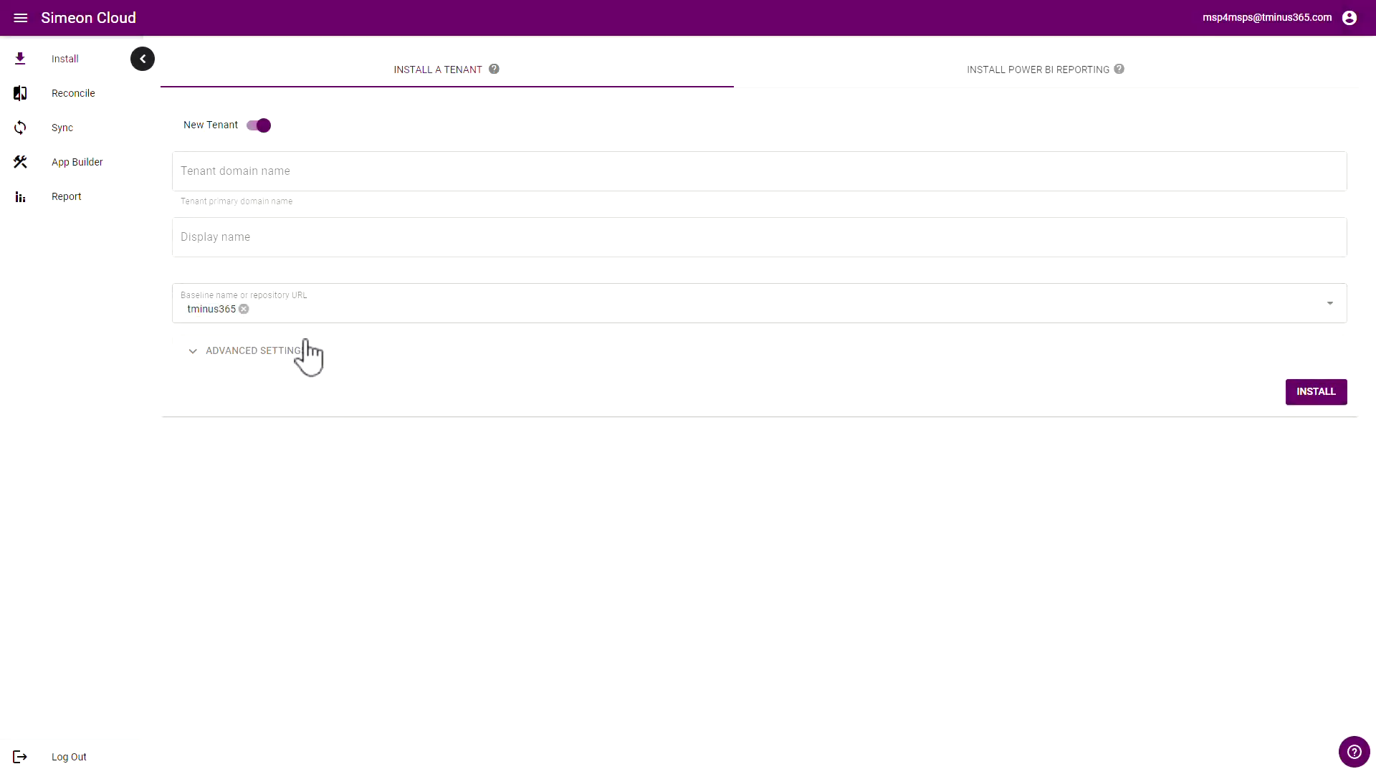
In App Builder, select the tminus365 tenant
left_click(75, 165)
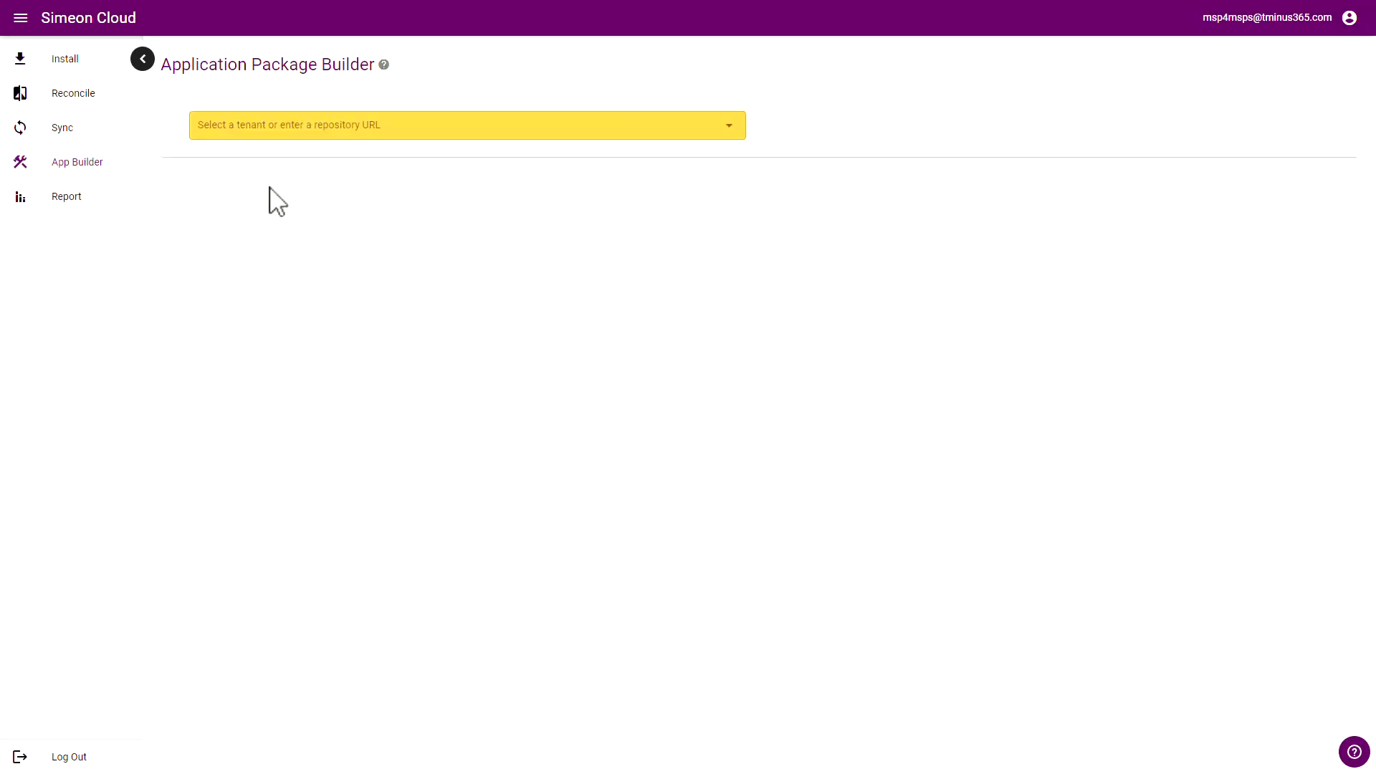
left_click(294, 128)
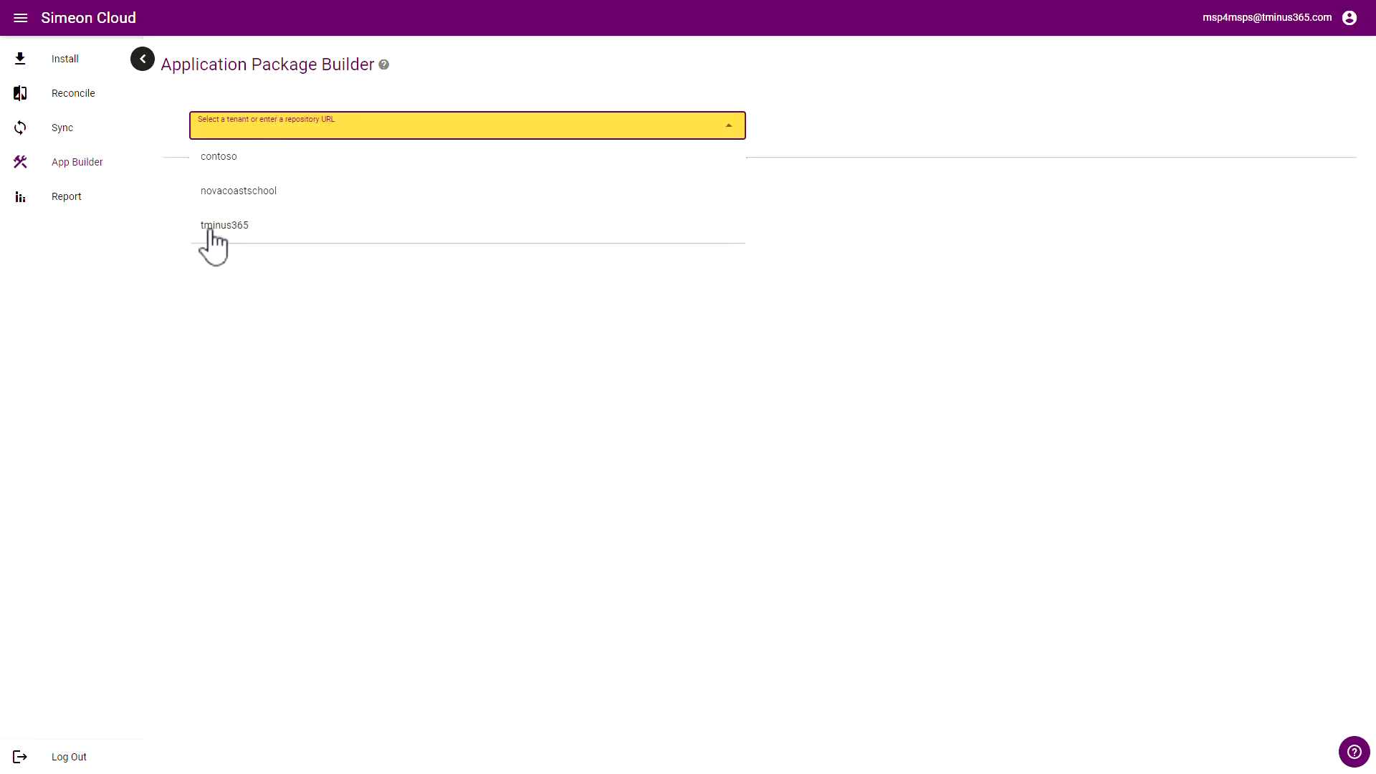
left_click(209, 226)
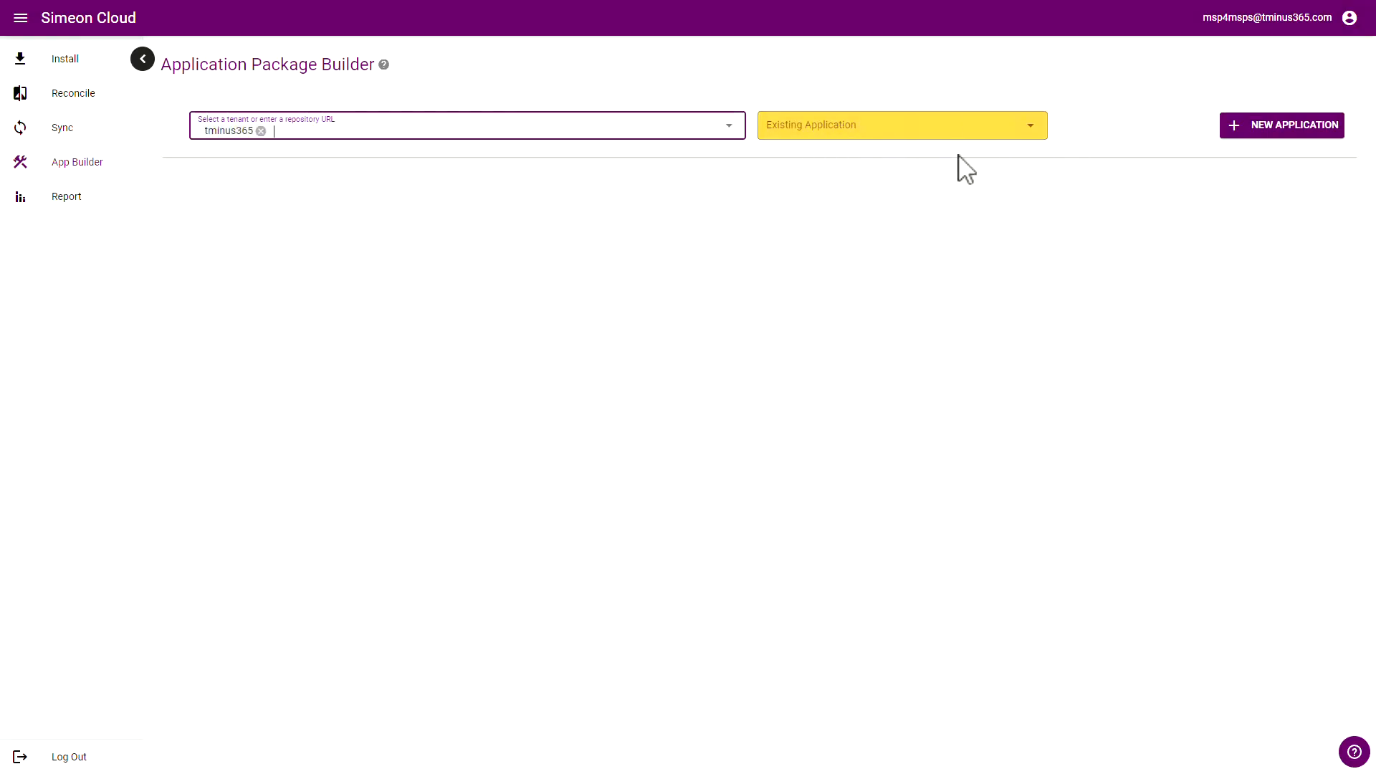
Start a new Win32 application and launch its Endpoint Manager creation page
left_click(1279, 132)
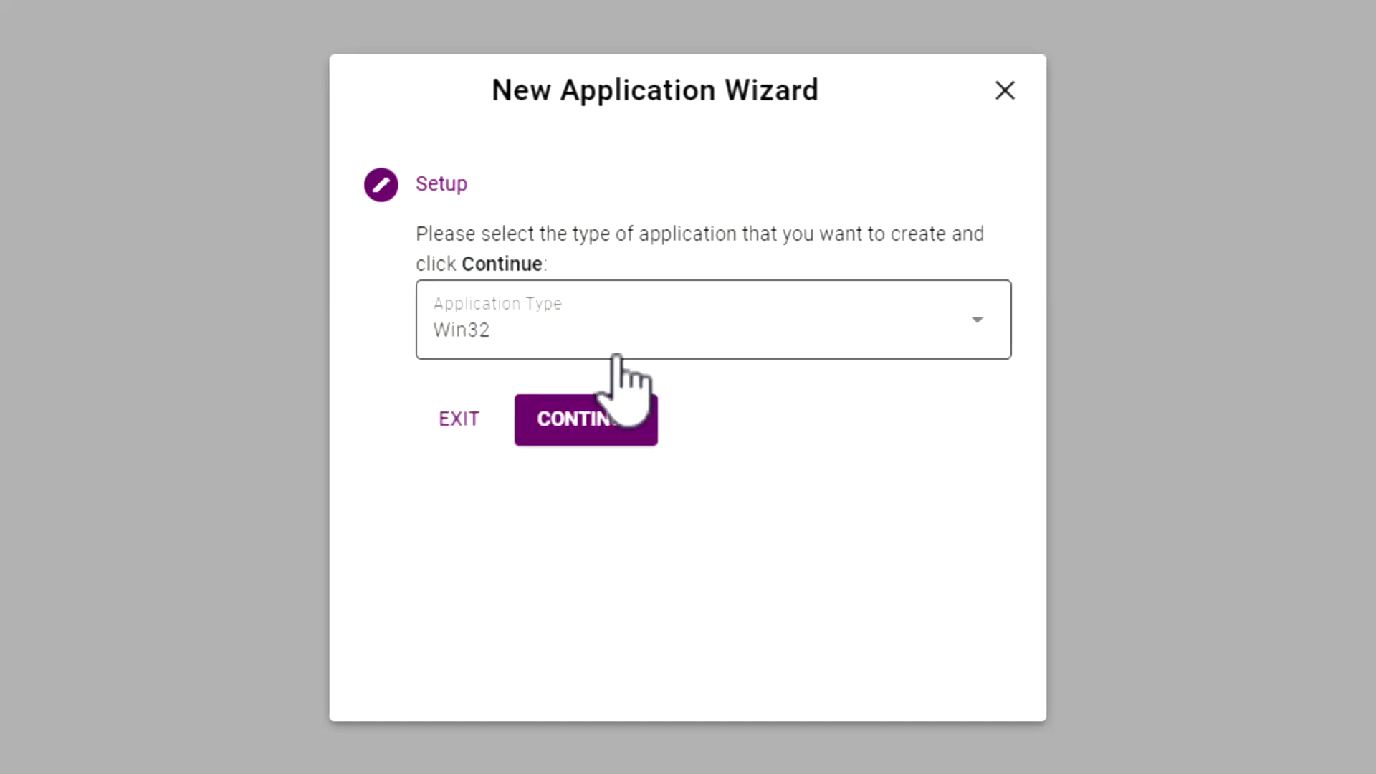
left_click(609, 331)
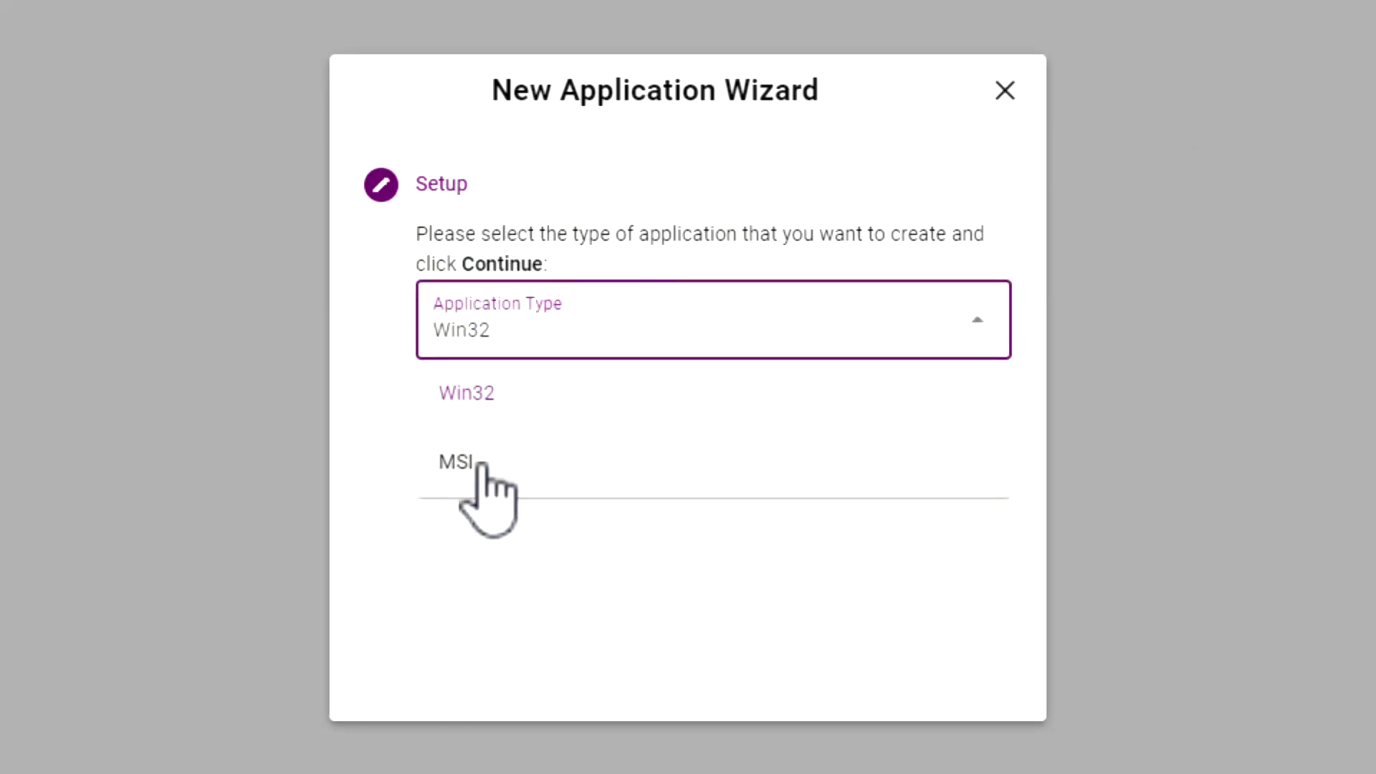
left_click(480, 187)
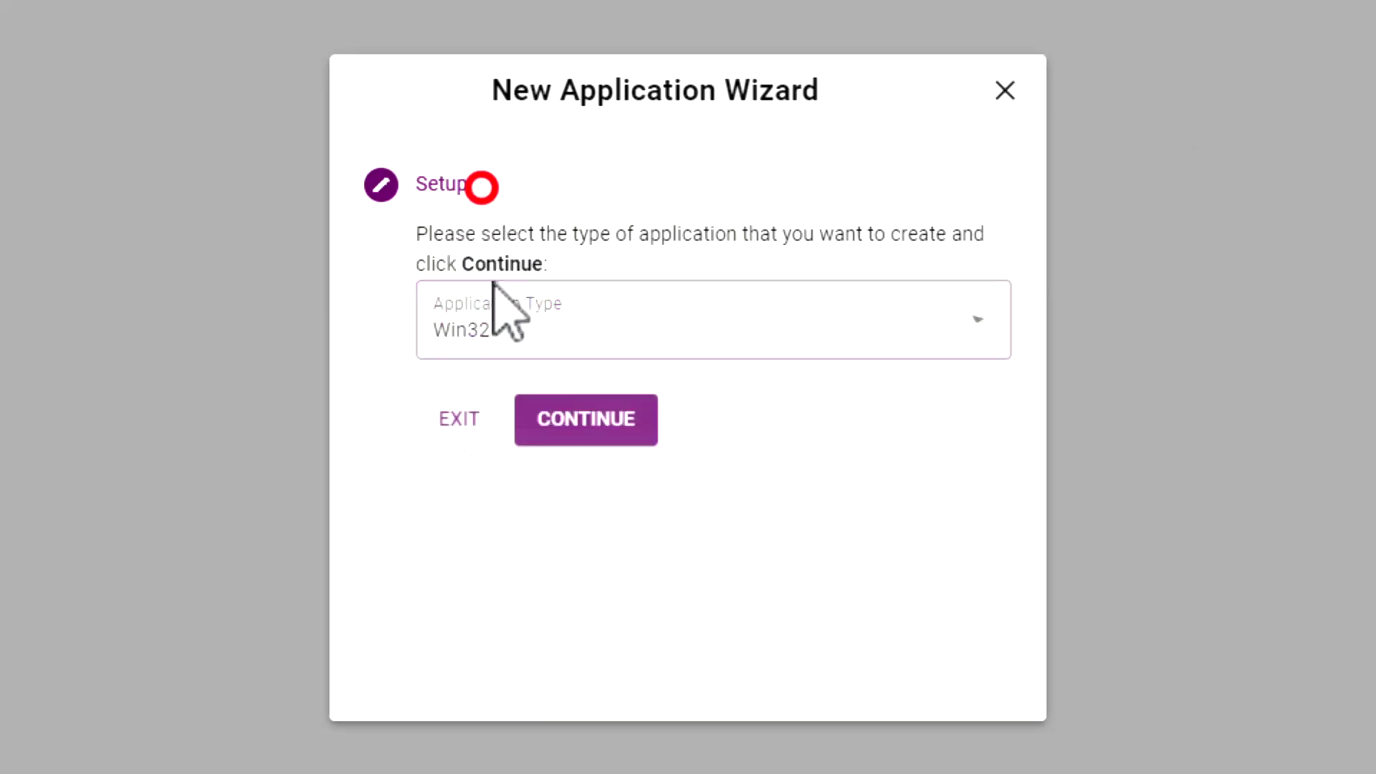
left_click(558, 423)
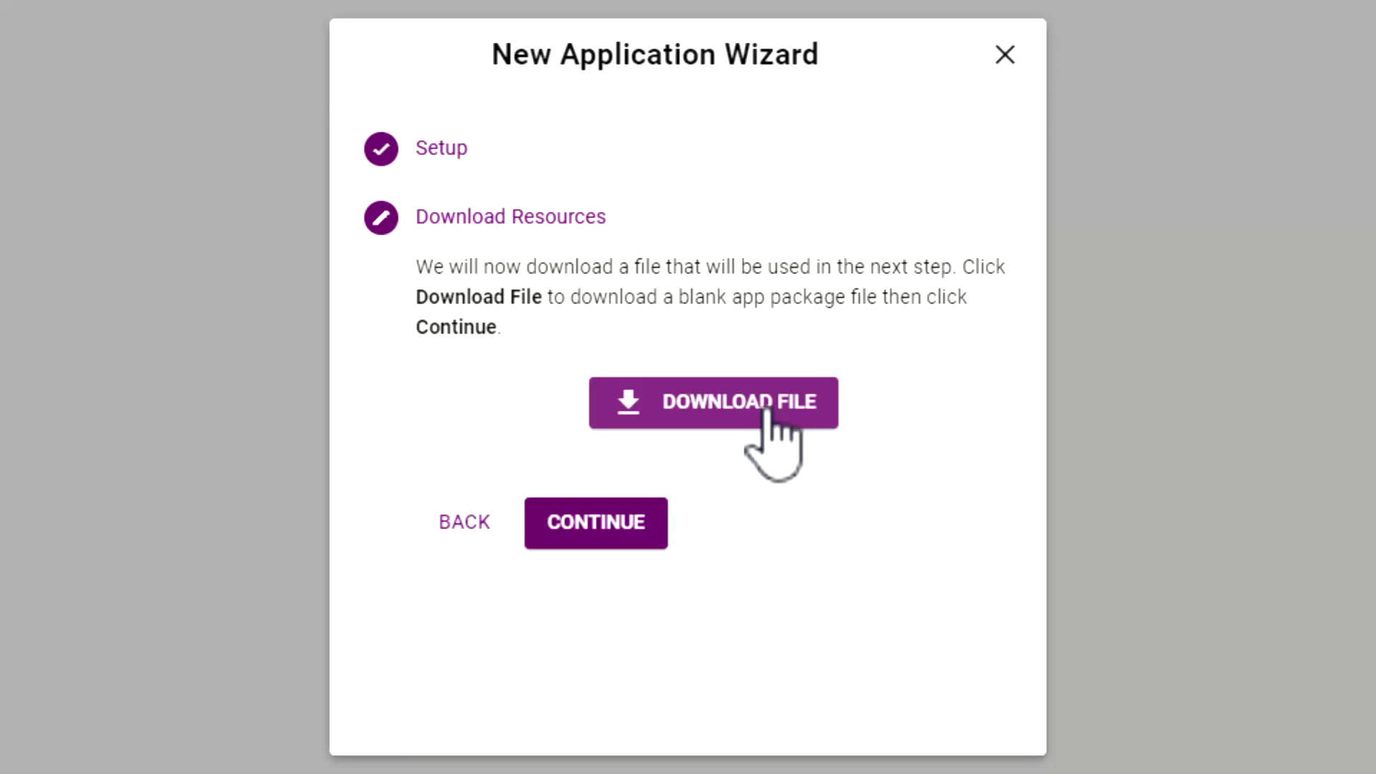
left_click(580, 532)
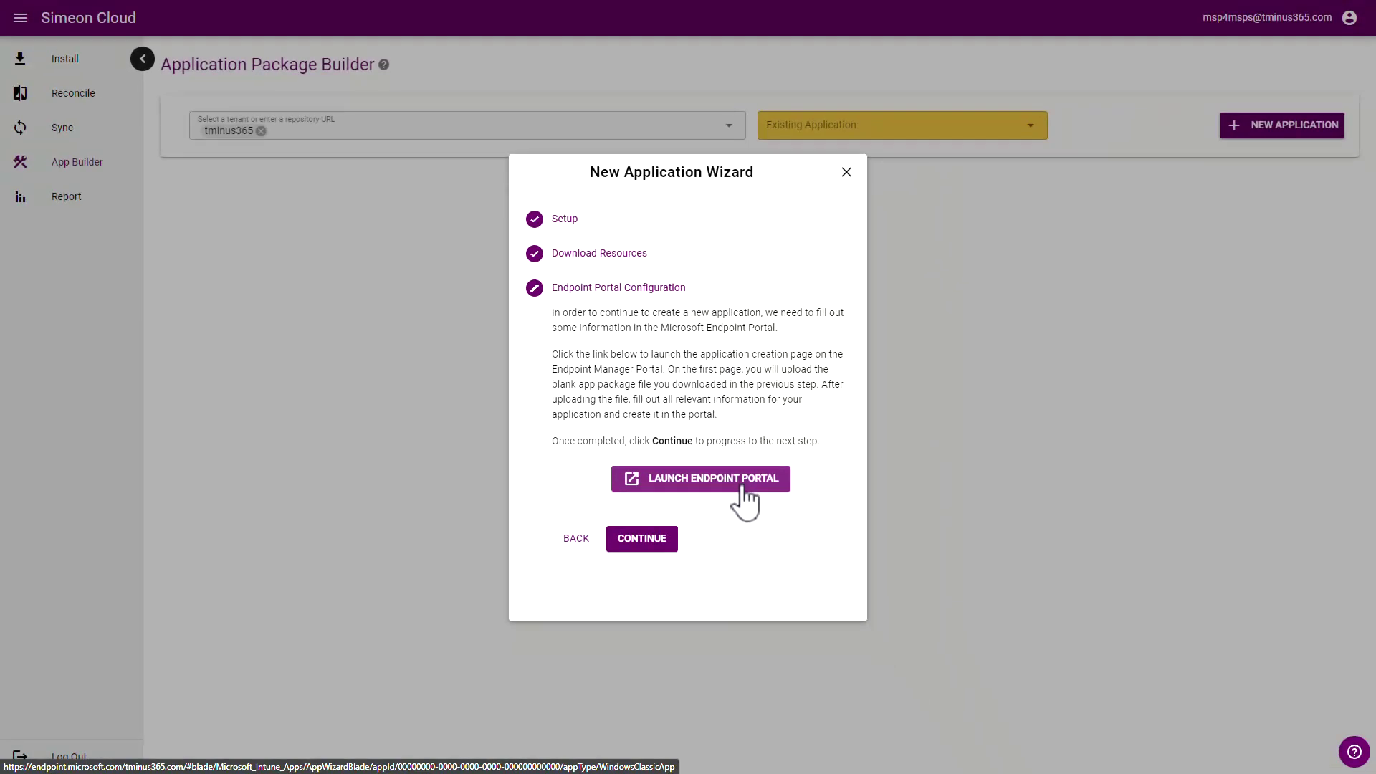
left_click(740, 486)
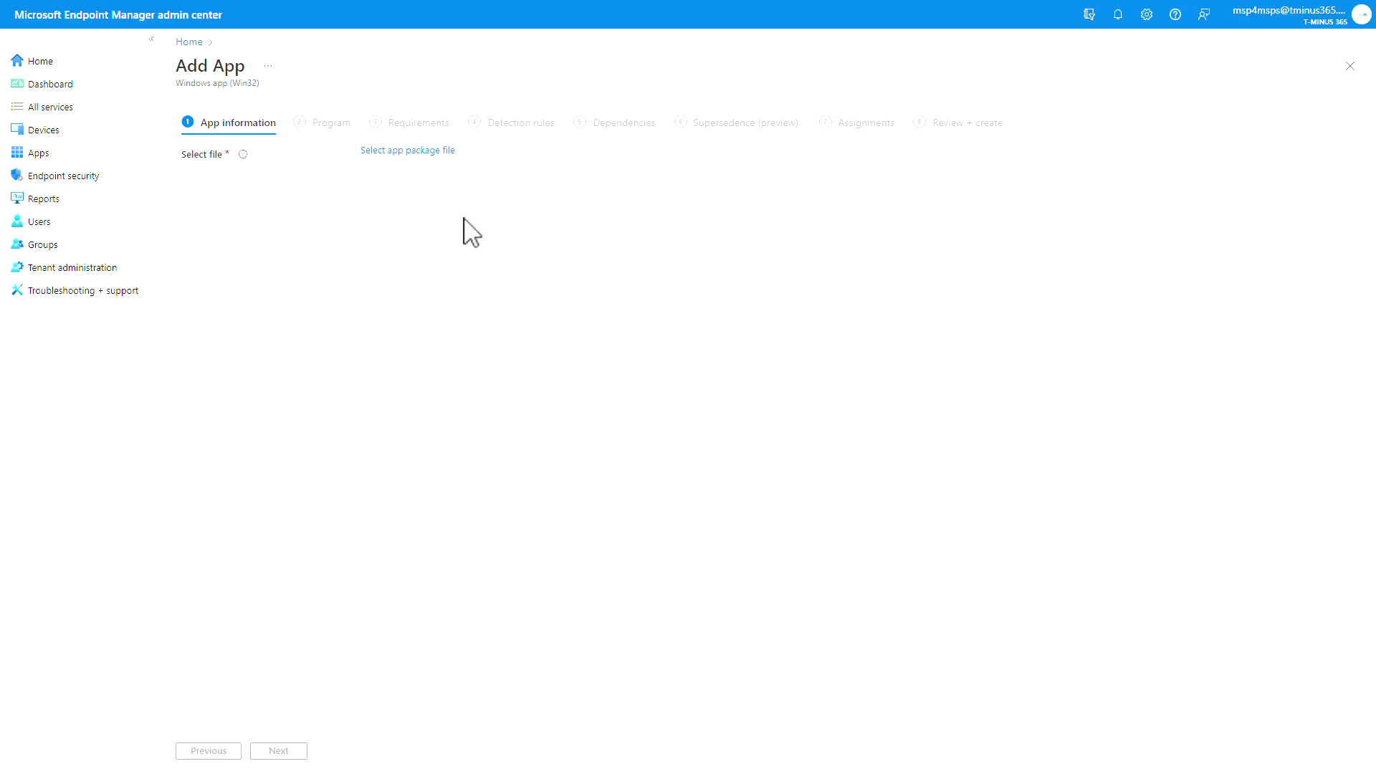
Upload empty (4).intunewin as the app package and name the app 'Abobe'
left_click(402, 152)
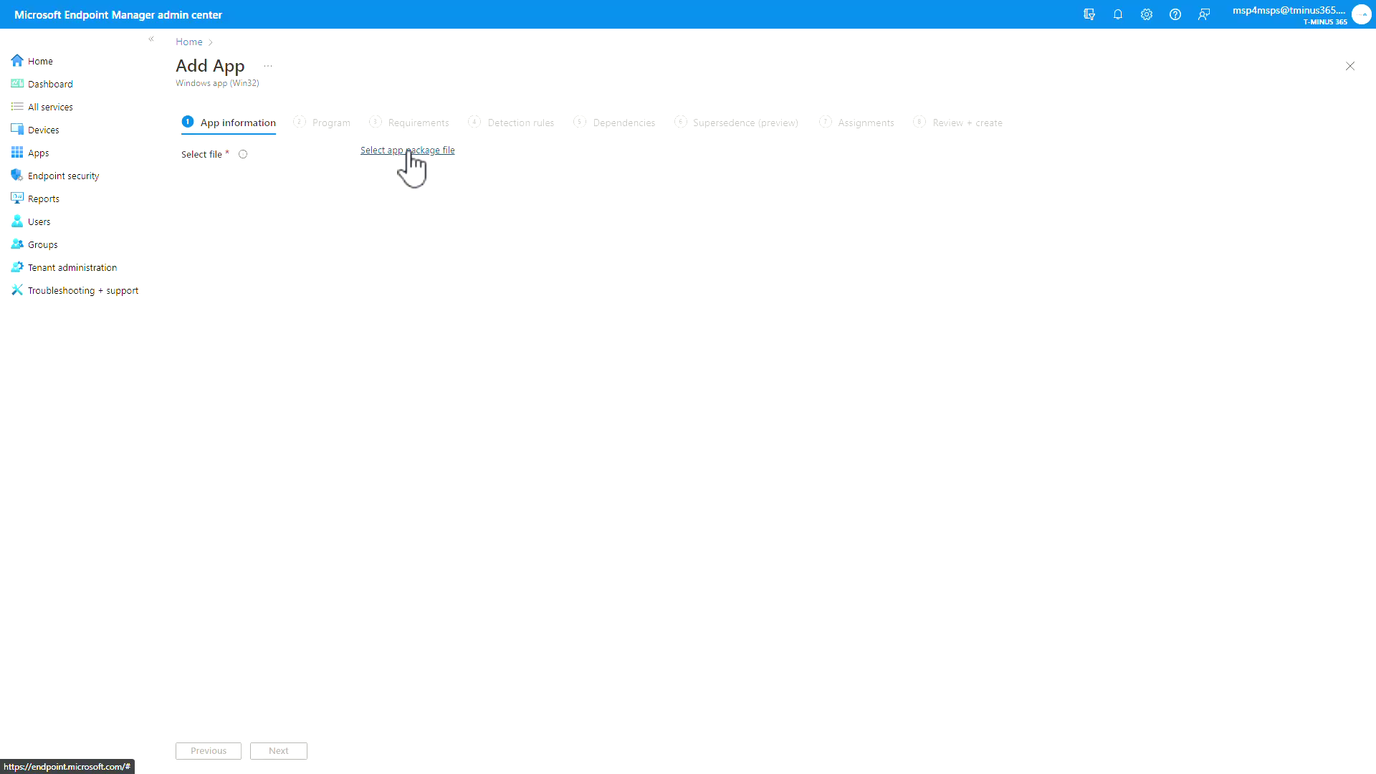
left_click(583, 332)
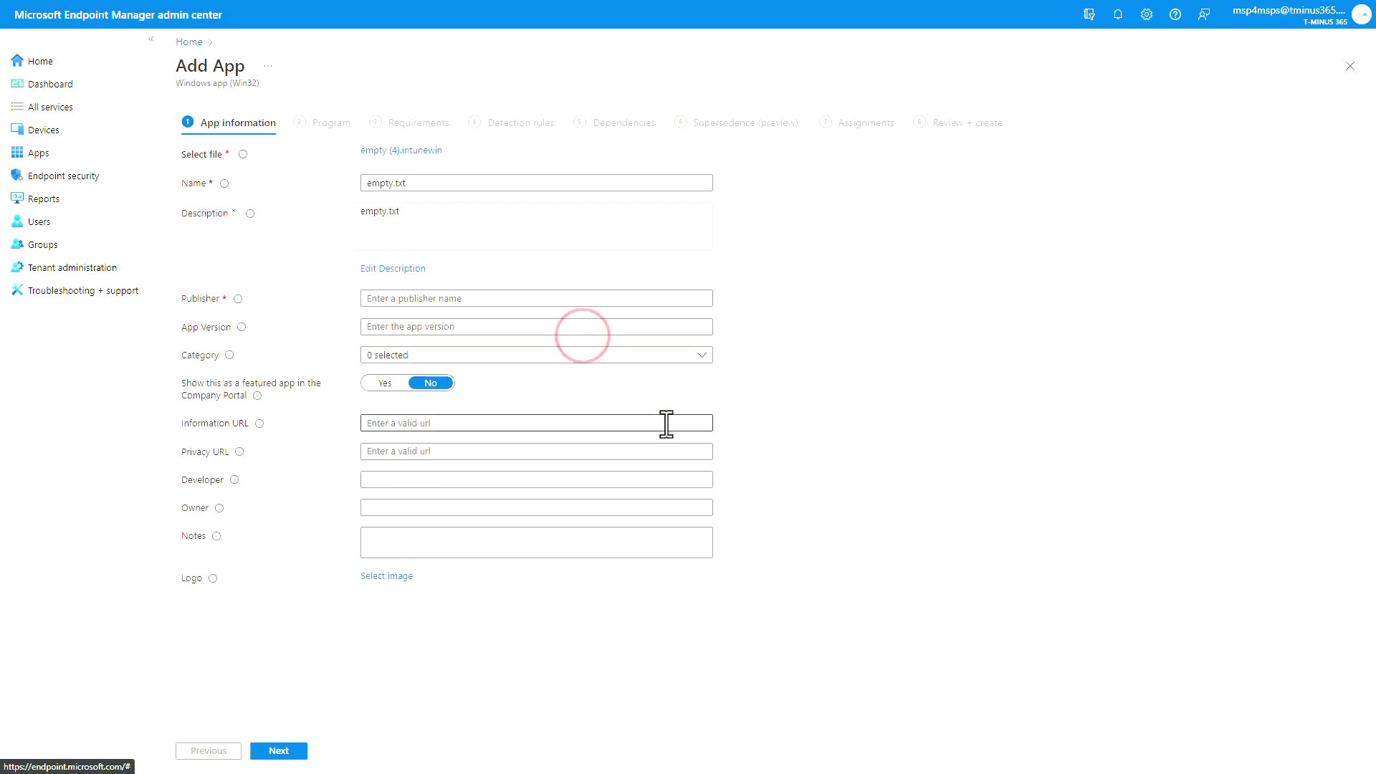
triple_click(435, 184)
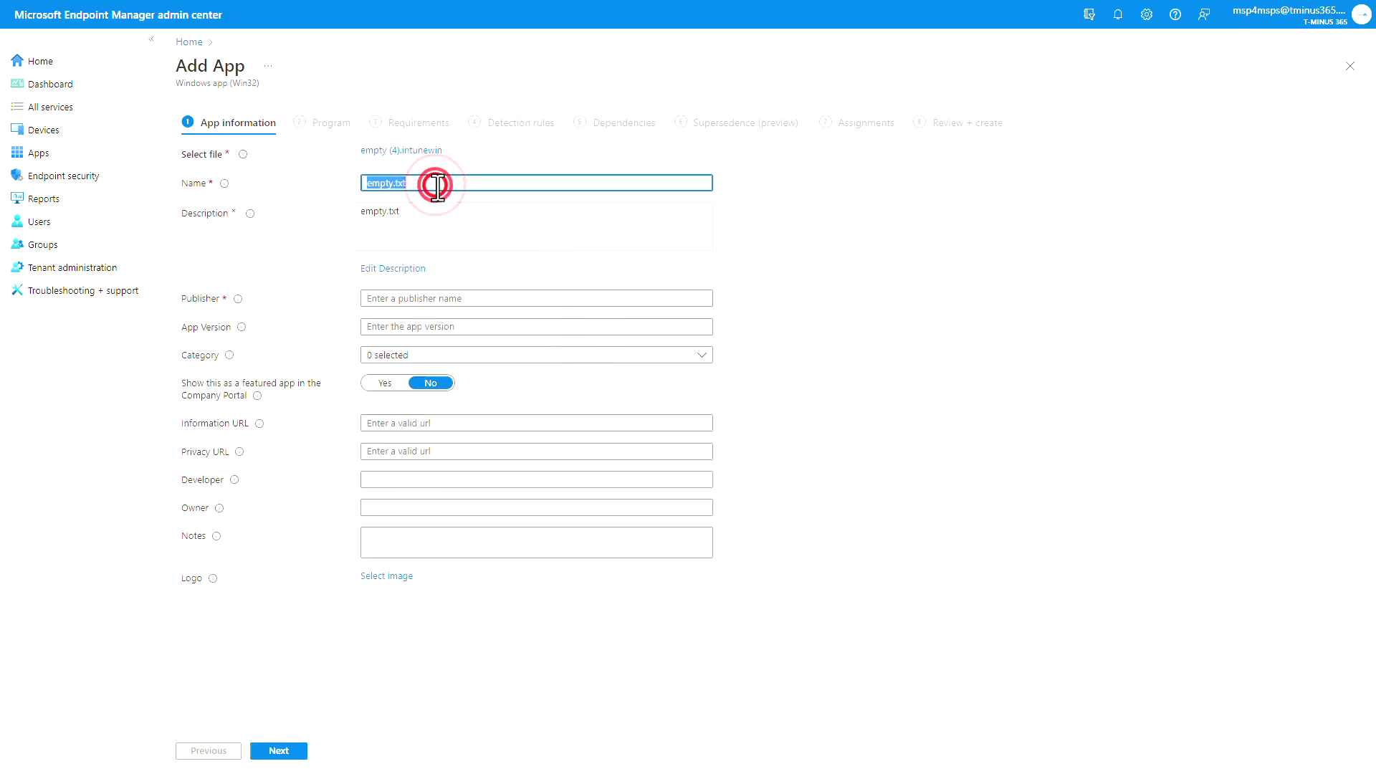
type("Abobe")
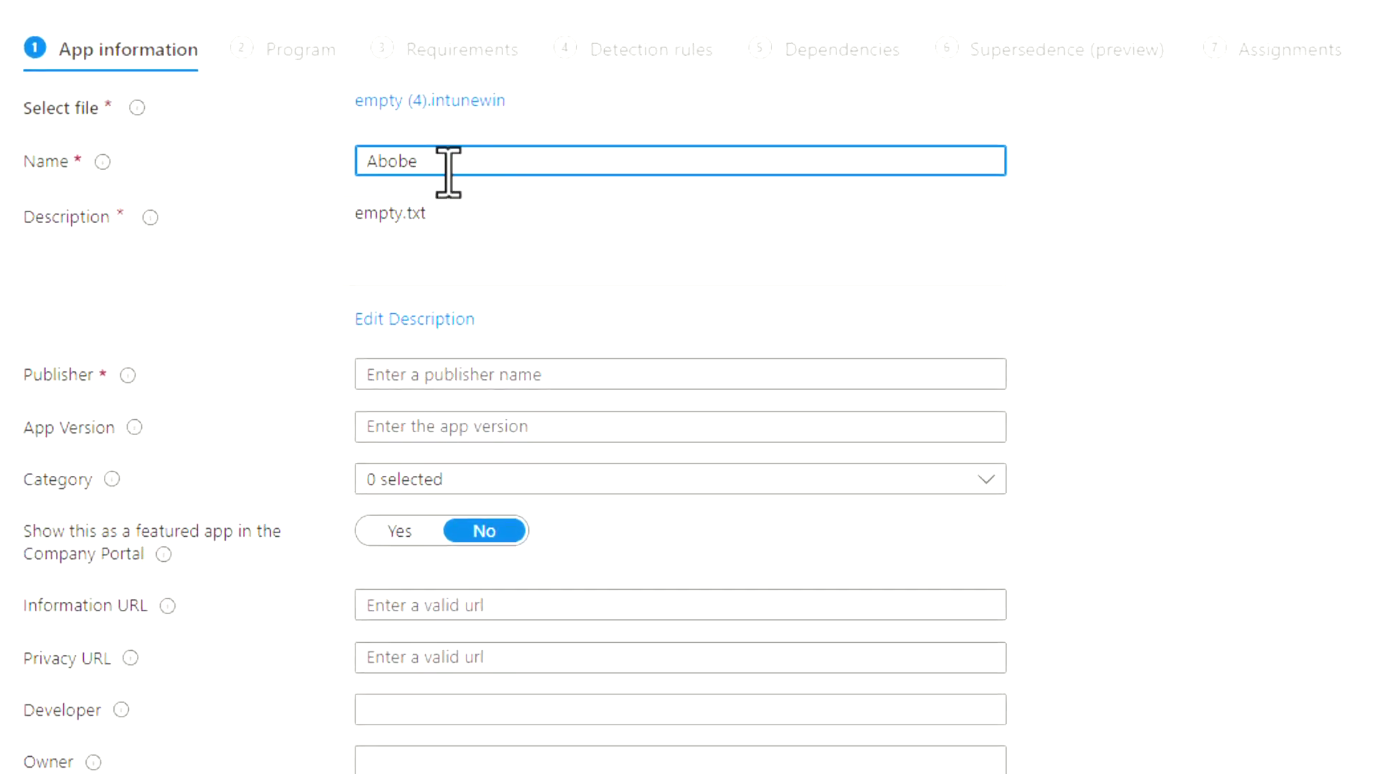
Set the description and publisher to 'Adobe' and upload the Adobe logo
left_click(376, 320)
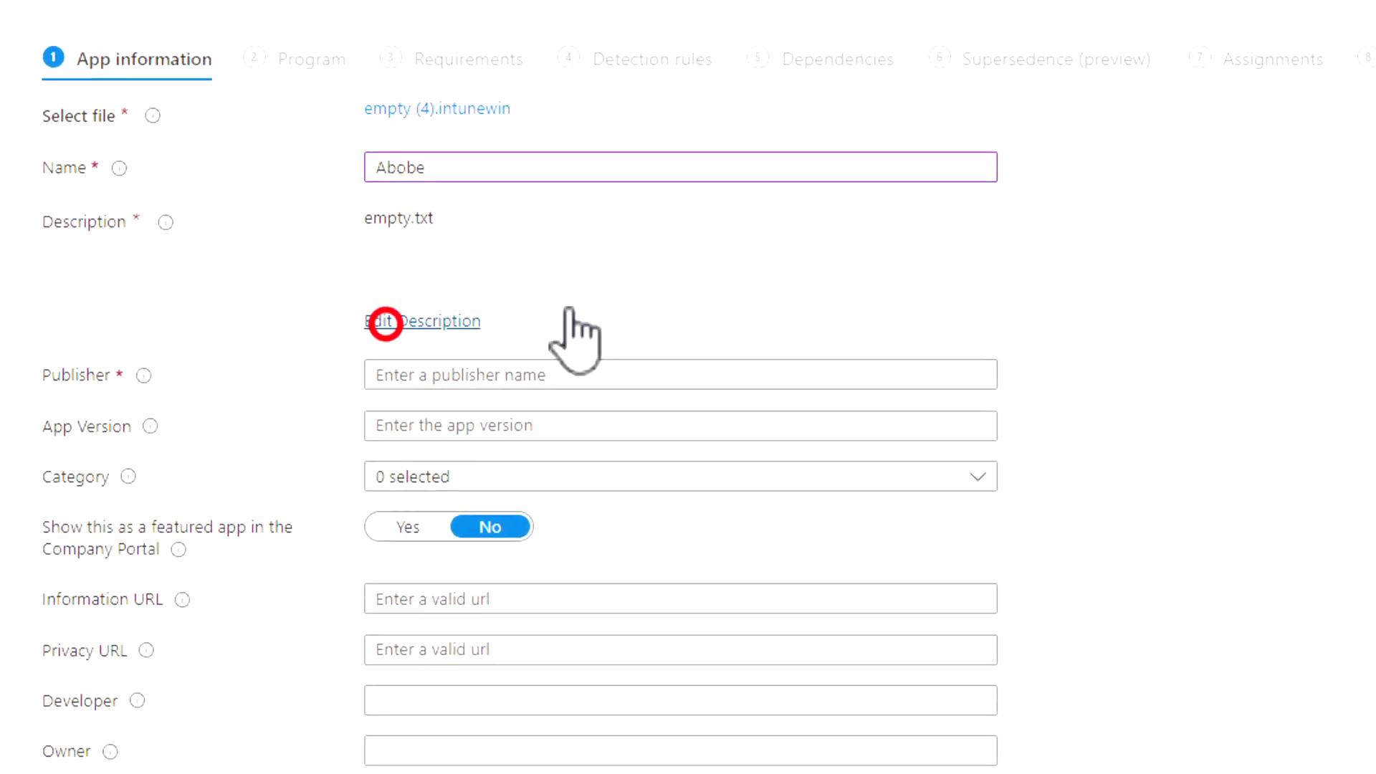
triple_click(1127, 172)
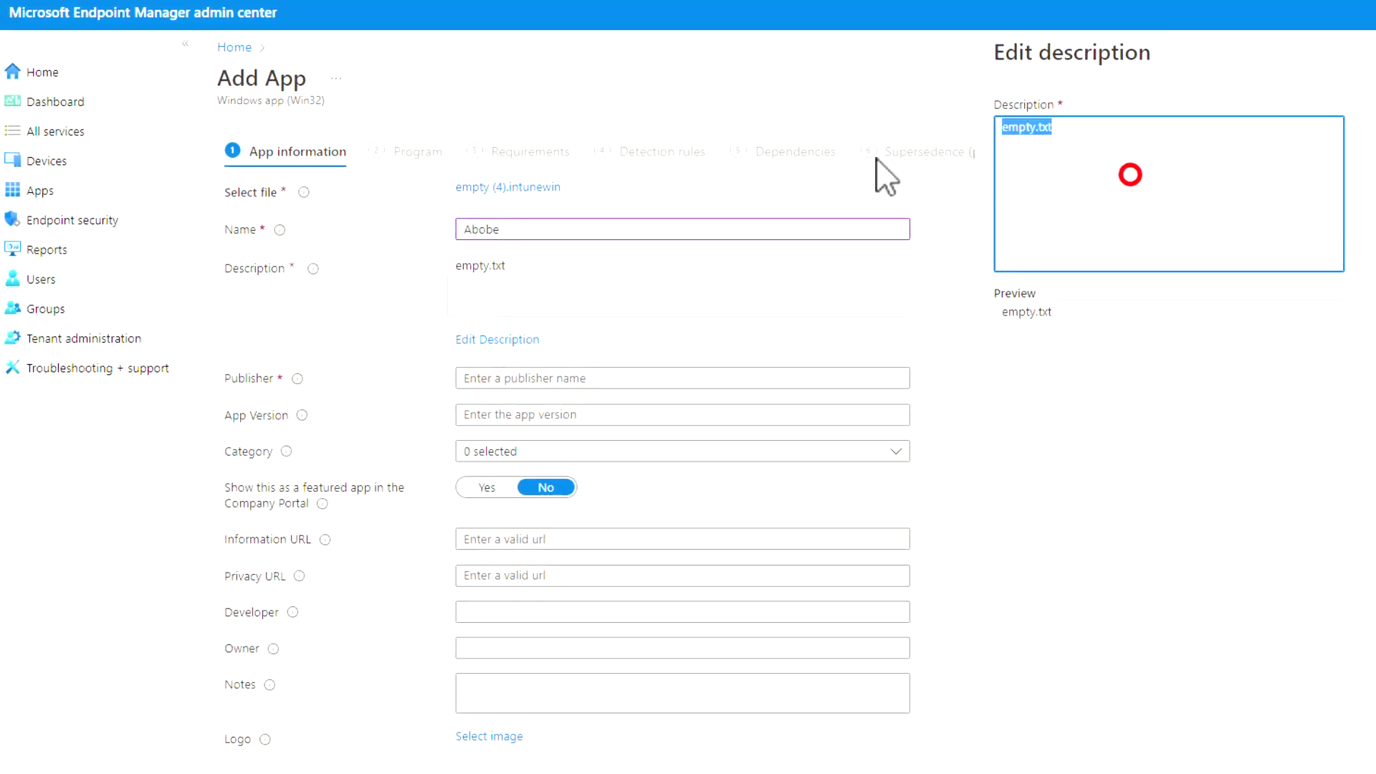
type("Adobe")
left_click(537, 377)
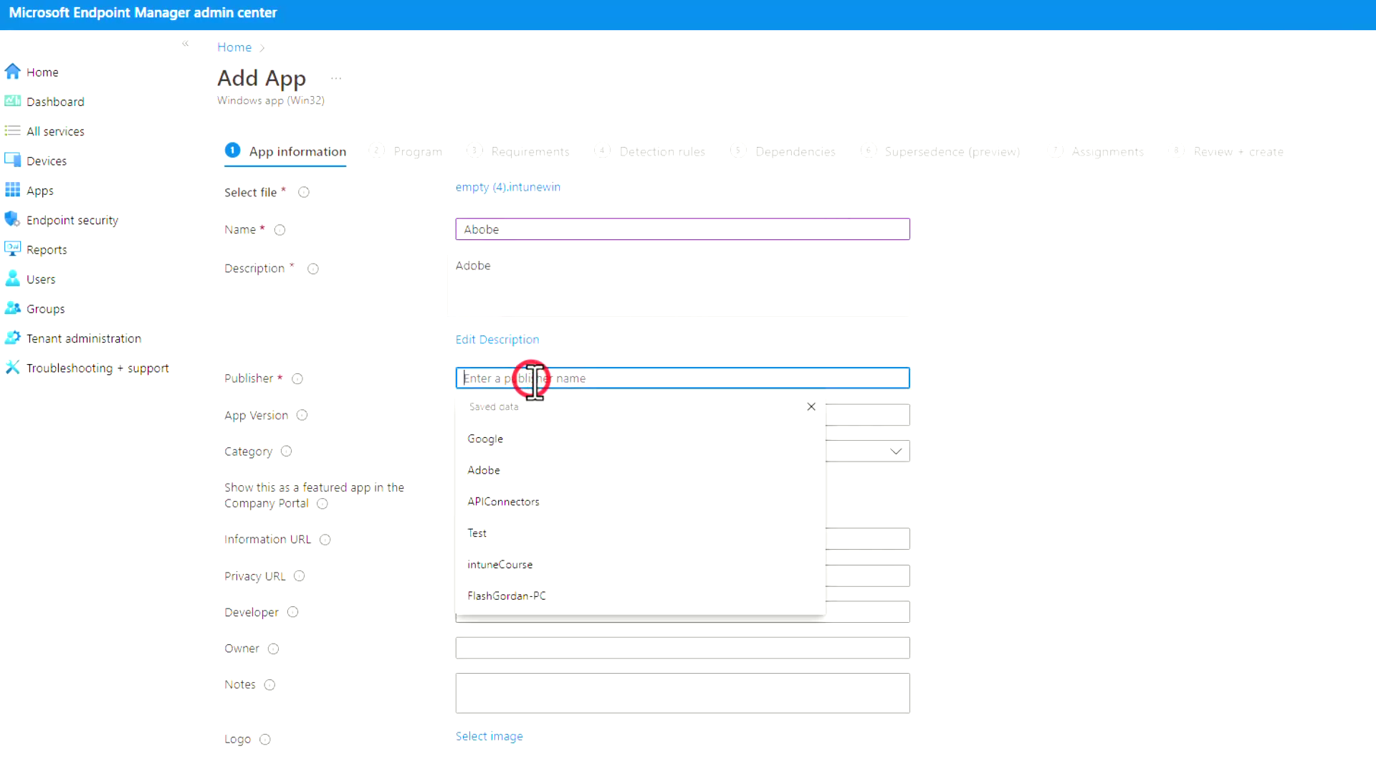
type("Adobe")
left_click(1351, 577)
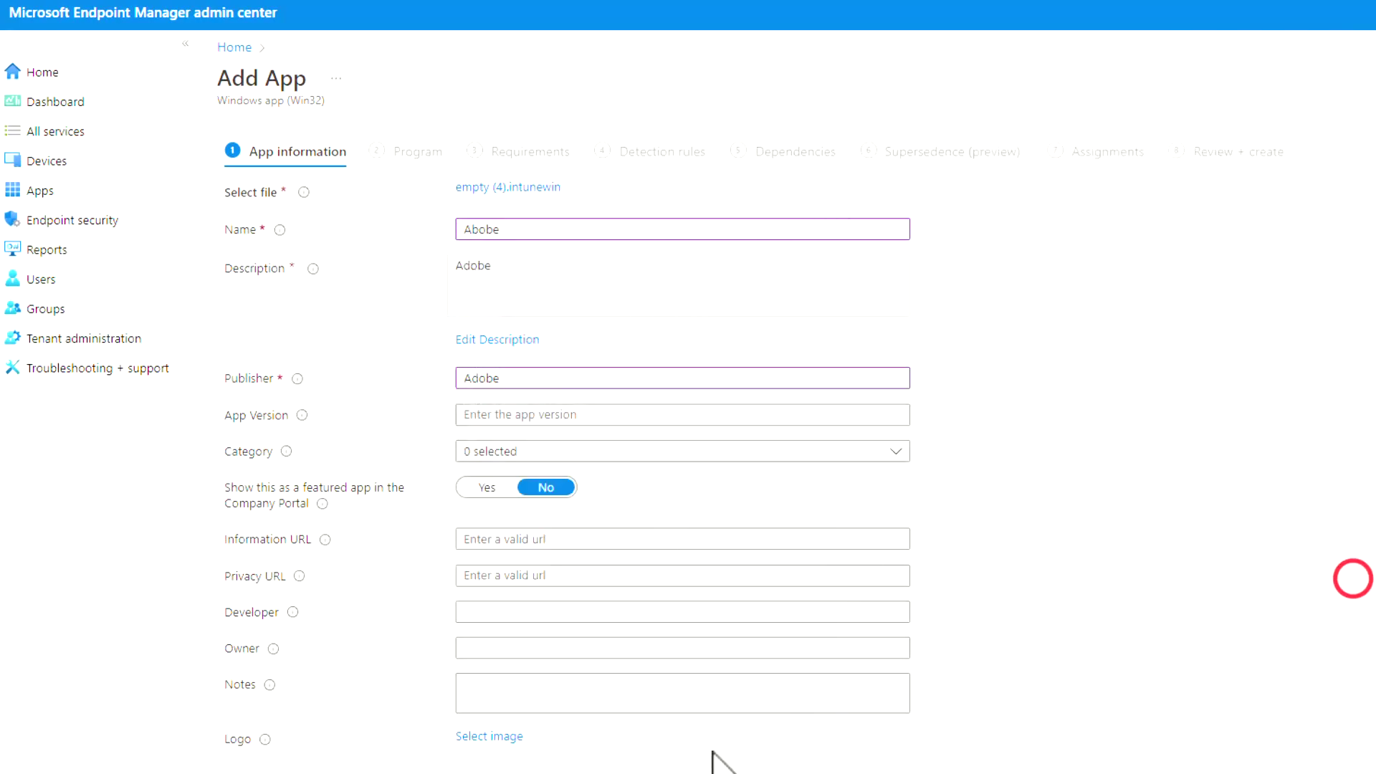
left_click(448, 671)
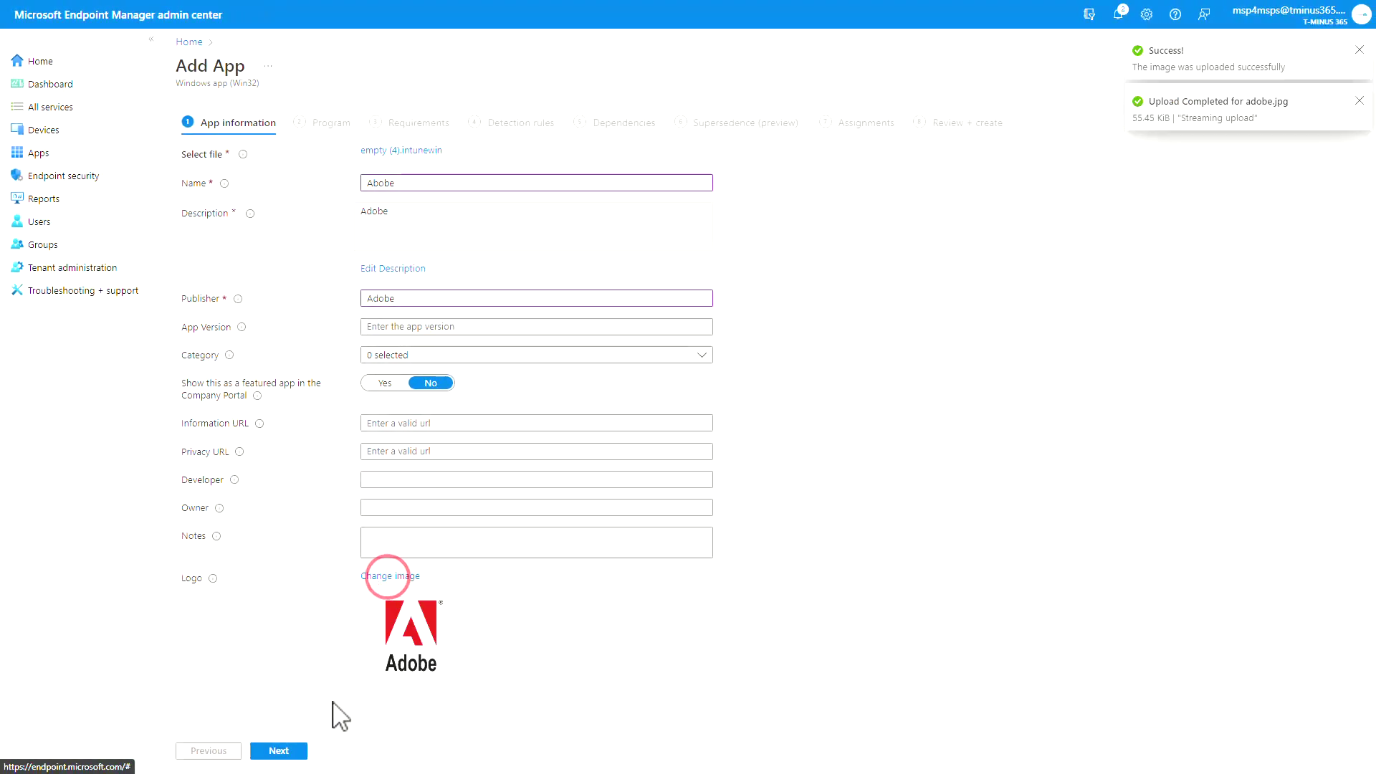
left_click(286, 750)
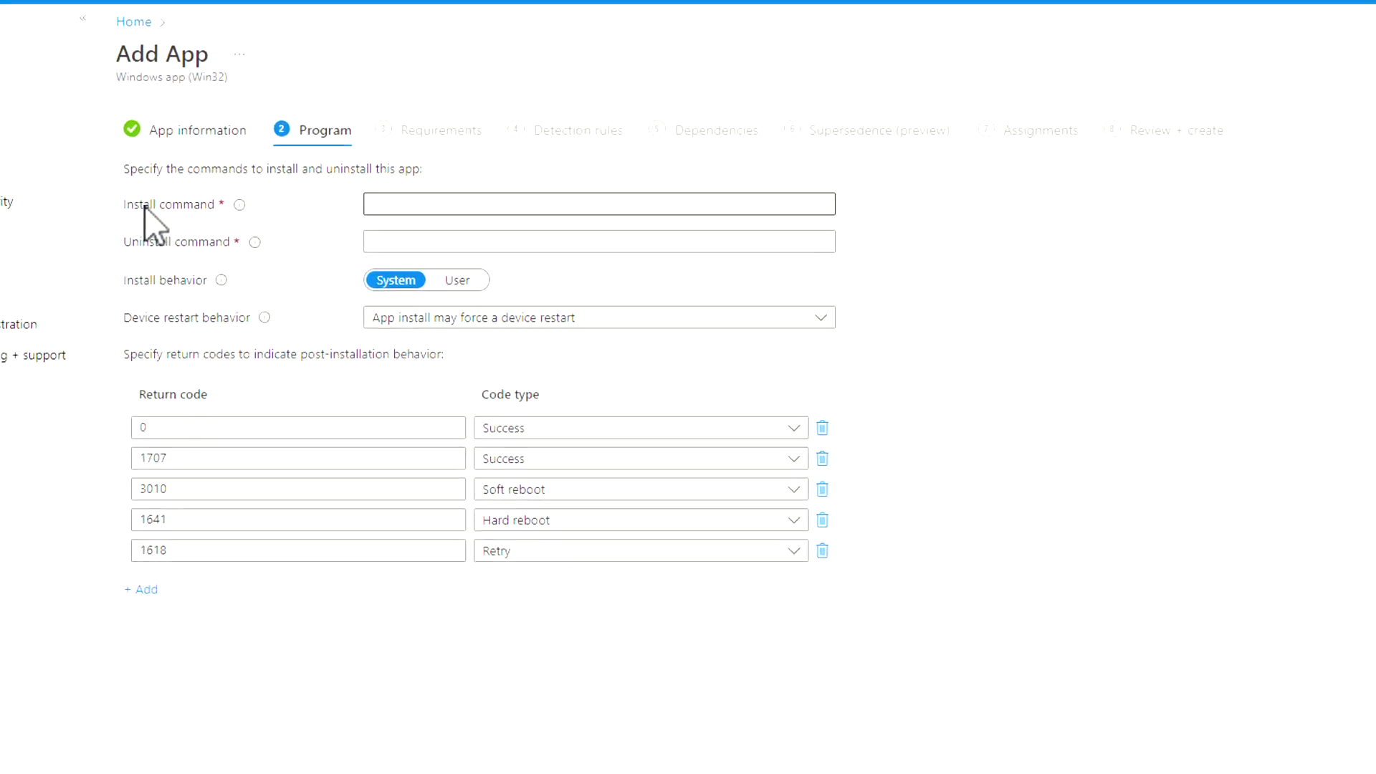
In Requirements, allow both 32-bit and 64-bit operating system architectures
mouse_move(254, 242)
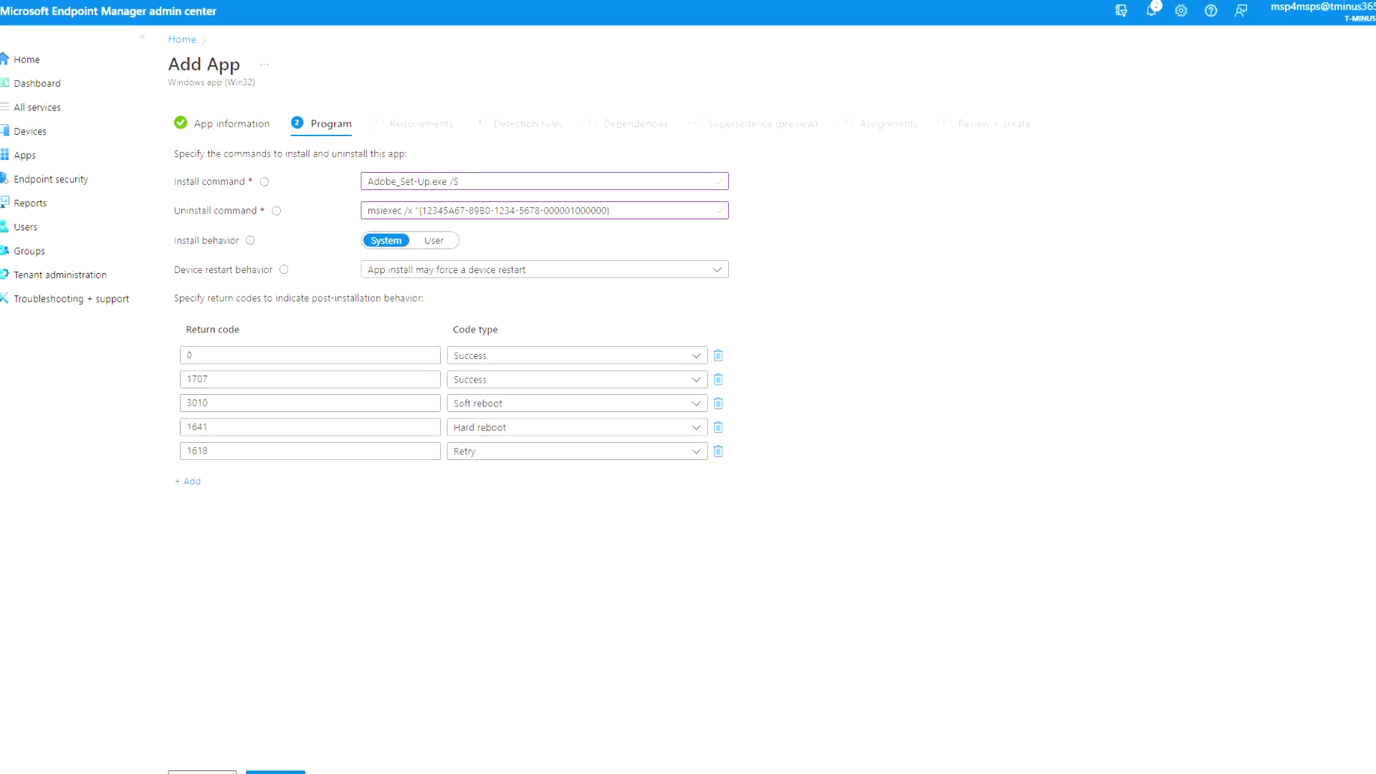
left_click(283, 772)
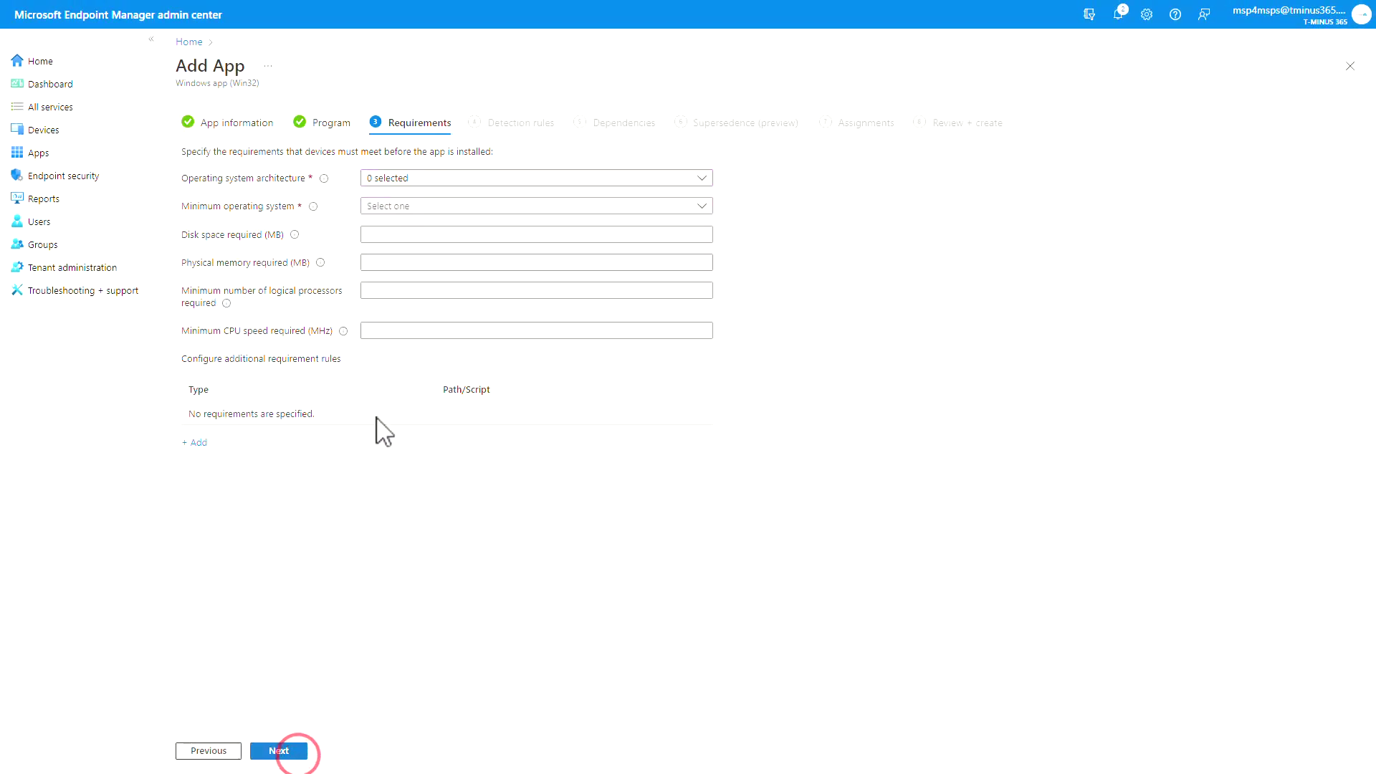
left_click(419, 179)
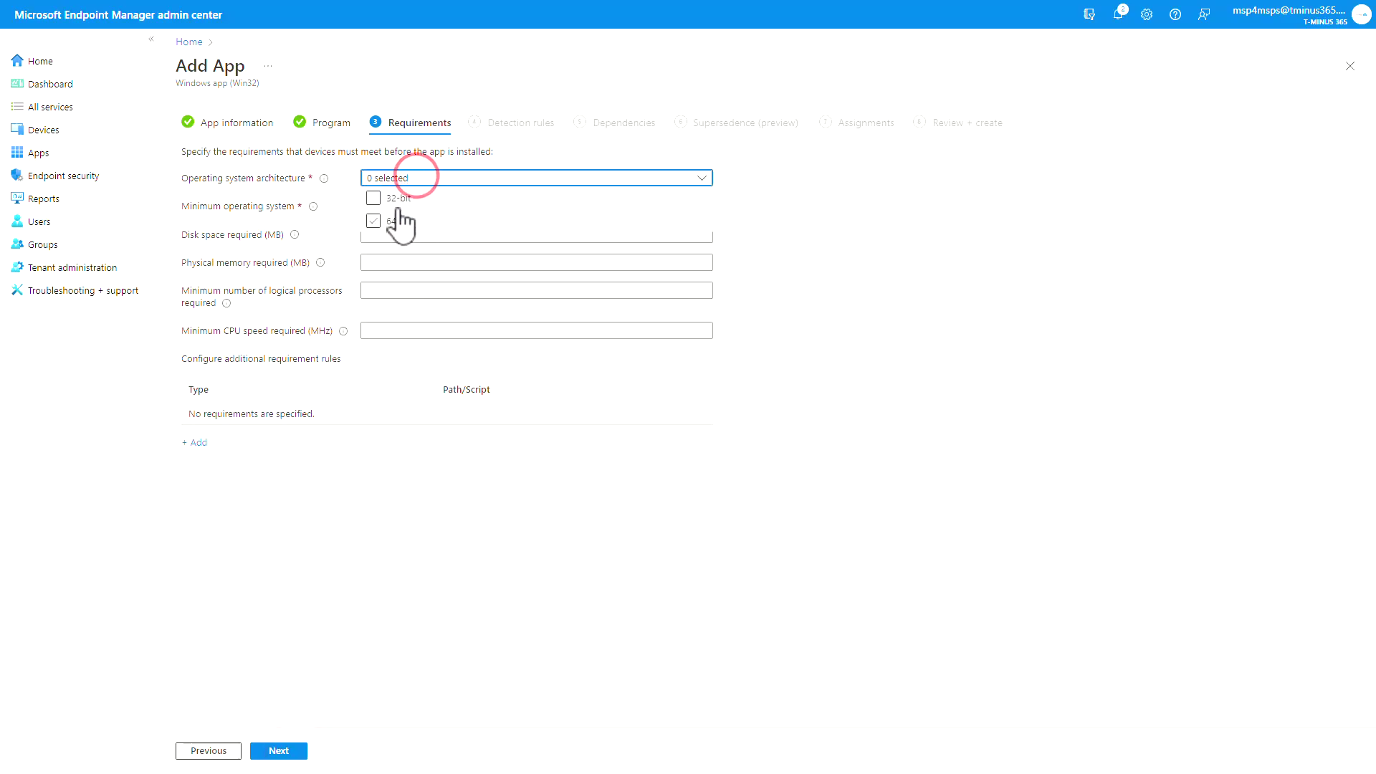
left_click(392, 199)
left_click(388, 221)
left_click(711, 174)
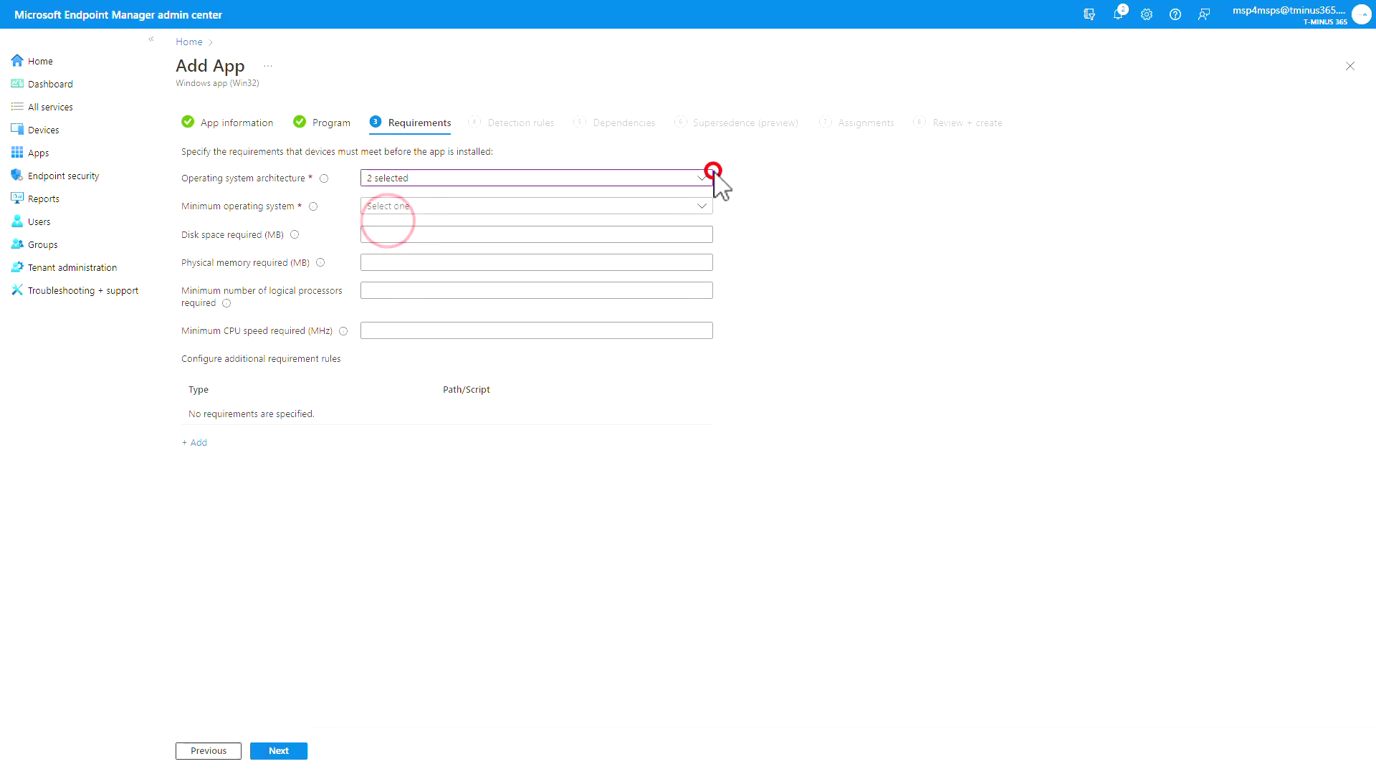
Set Windows 10 1809 as the minimum OS and proceed to Detection rules
left_click(528, 207)
left_click(424, 320)
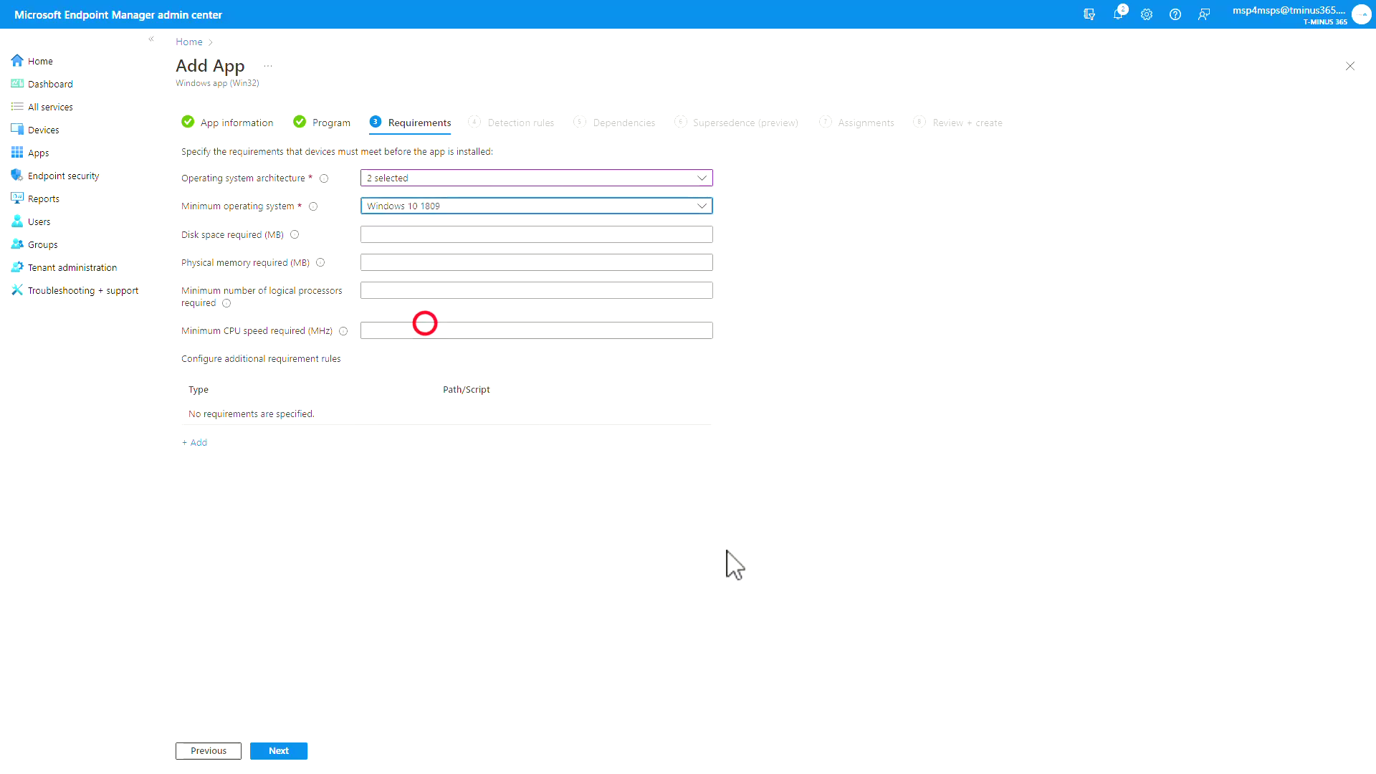
left_click(732, 552)
left_click(279, 750)
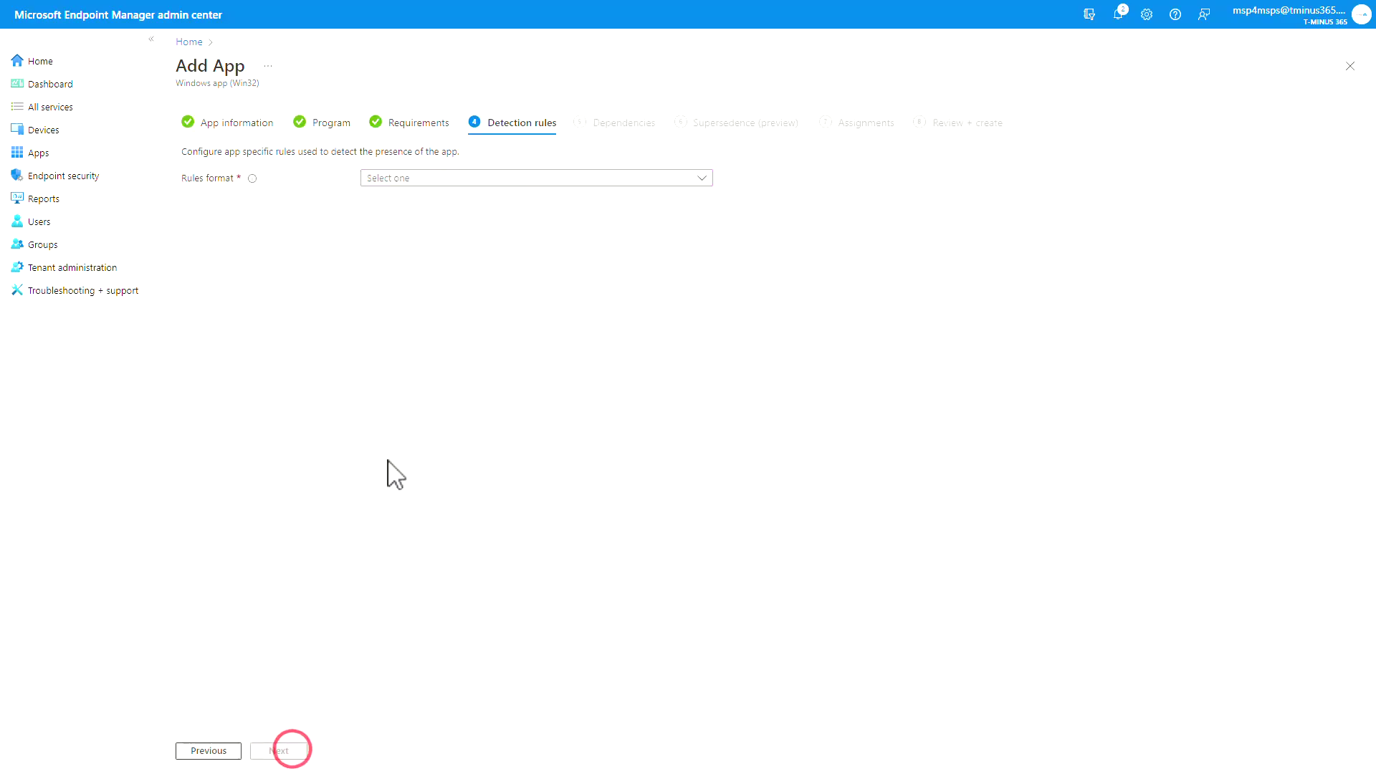
Configure detection rules manually and add a registry detection rule
left_click(445, 177)
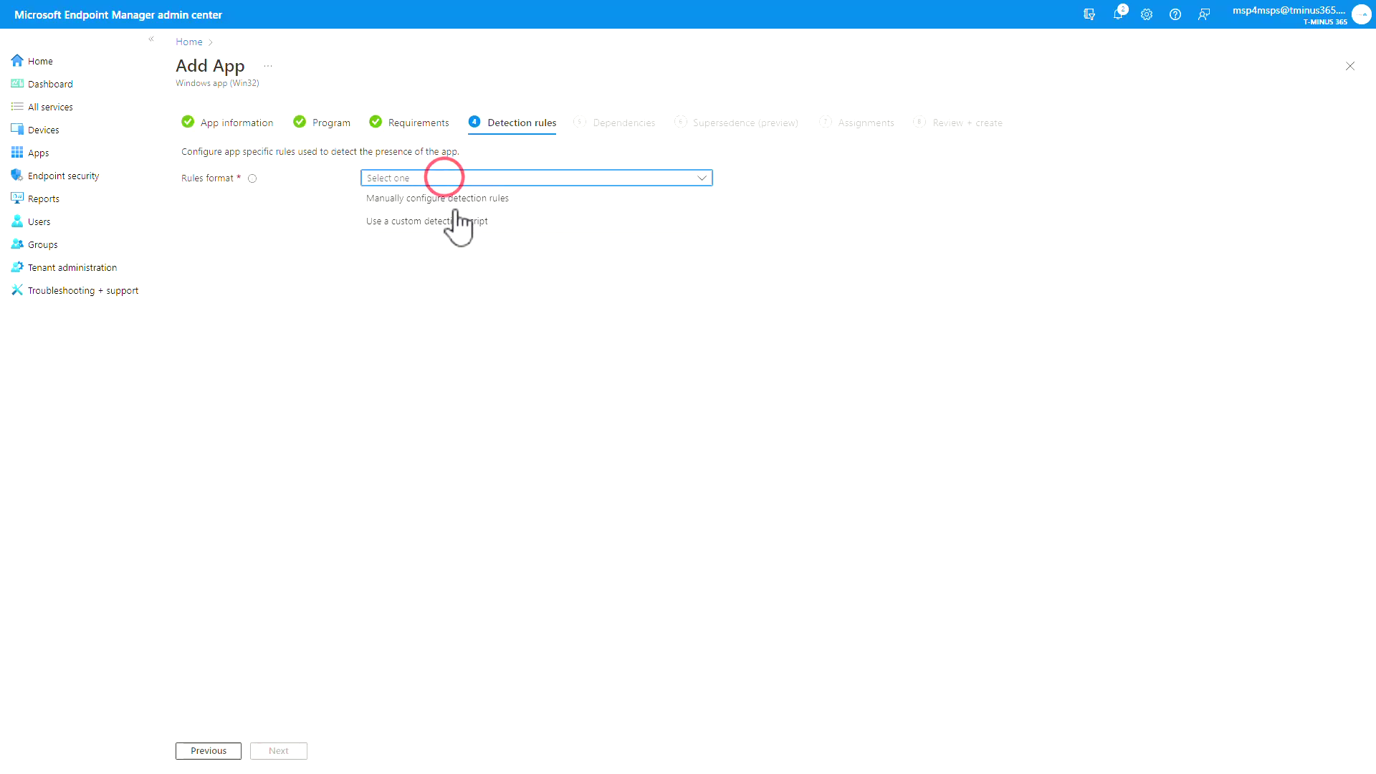
left_click(452, 199)
left_click(199, 268)
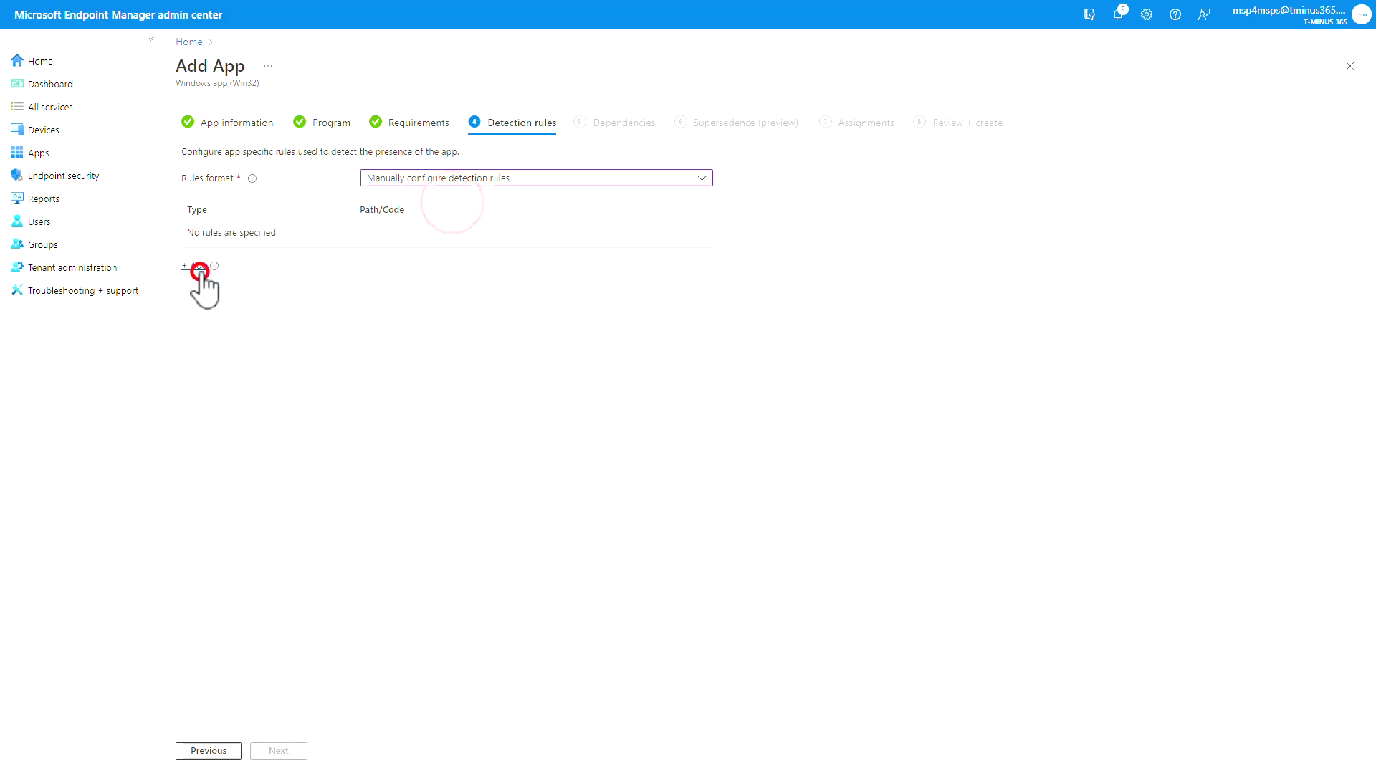
left_click(195, 266)
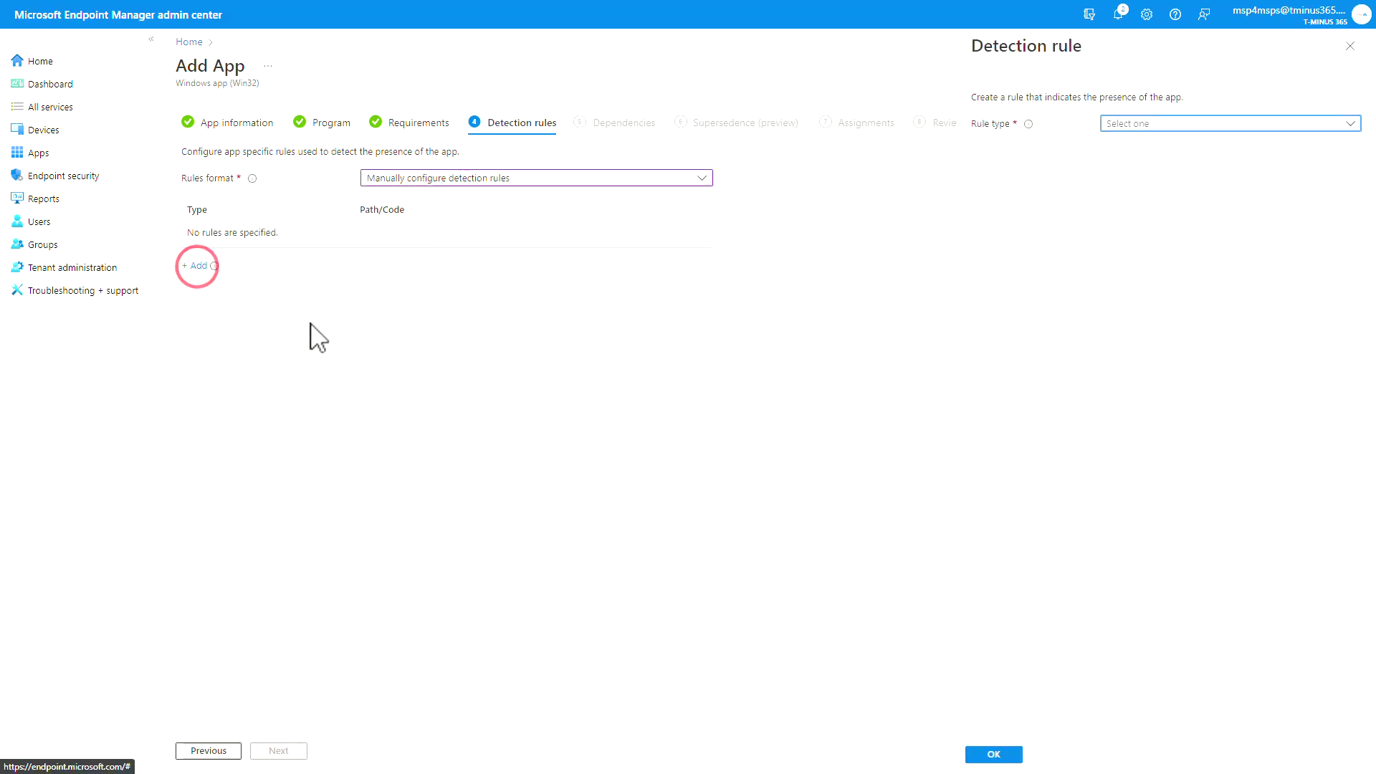
left_click(1125, 124)
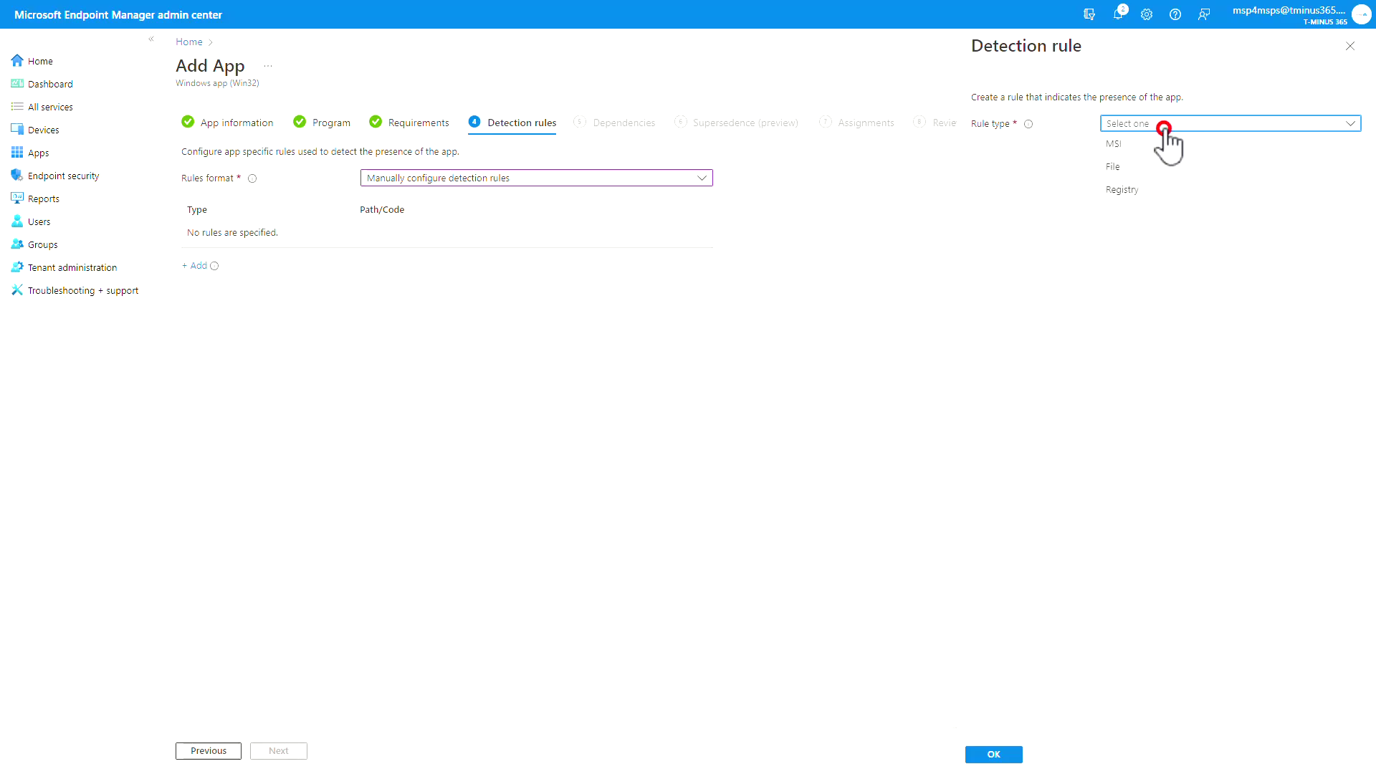
left_click(1136, 191)
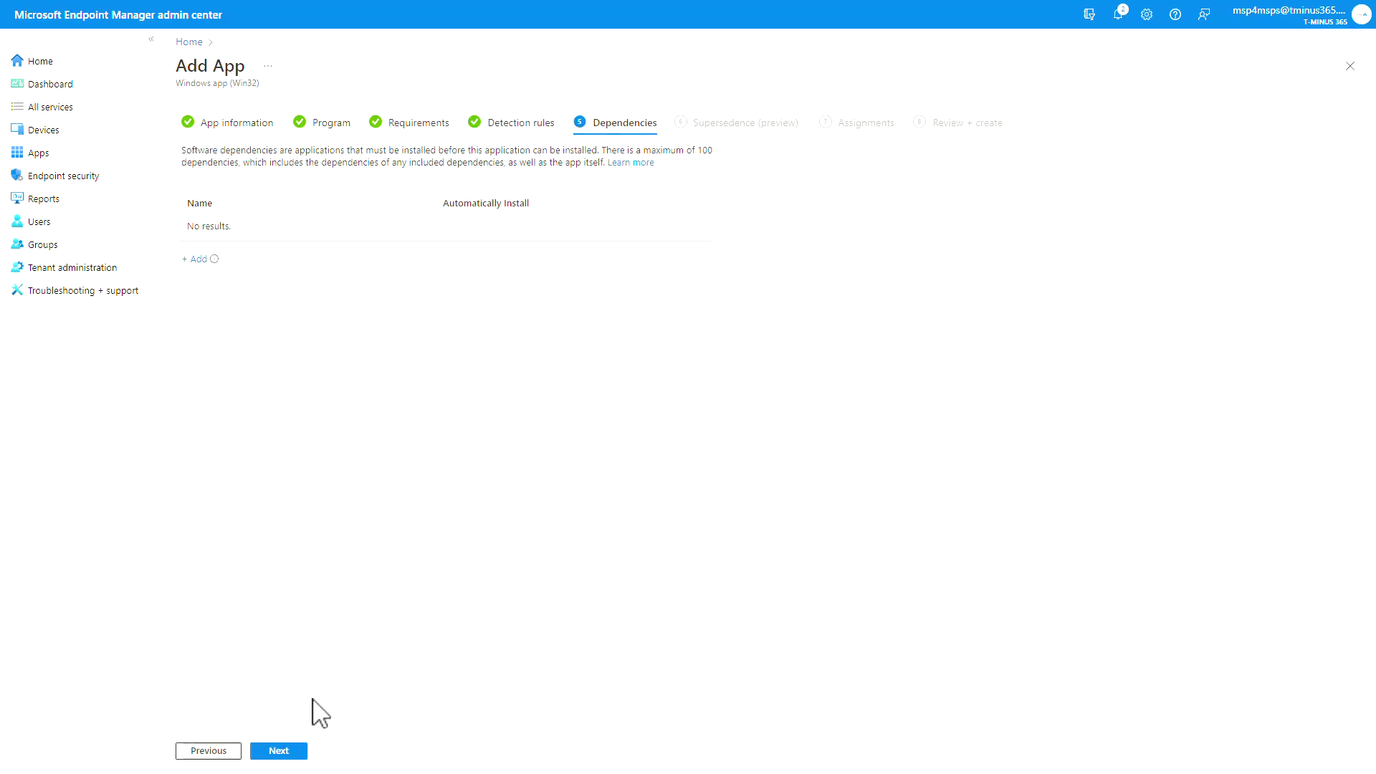
Skip through Dependencies, Supersedence and Assignments, review the summary, and create the app
left_click(285, 758)
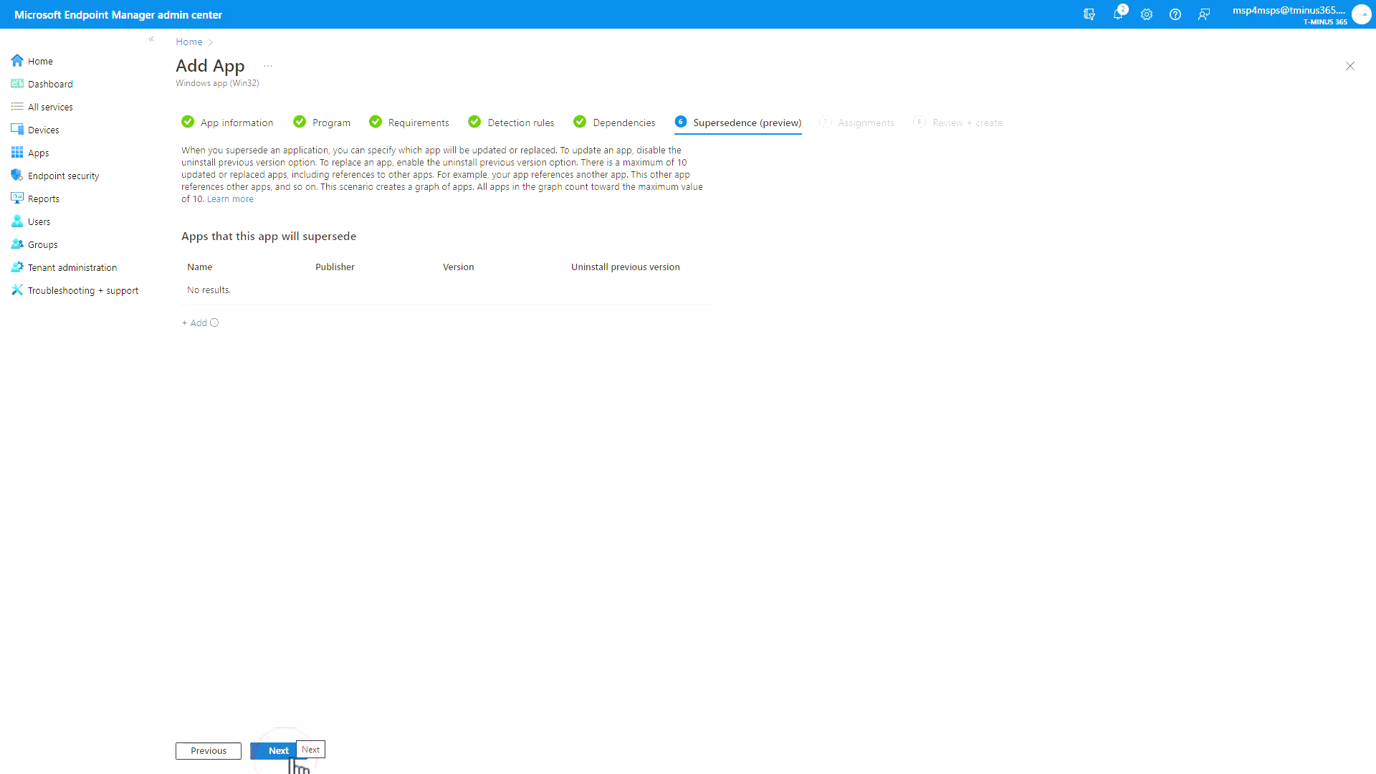
left_click(290, 760)
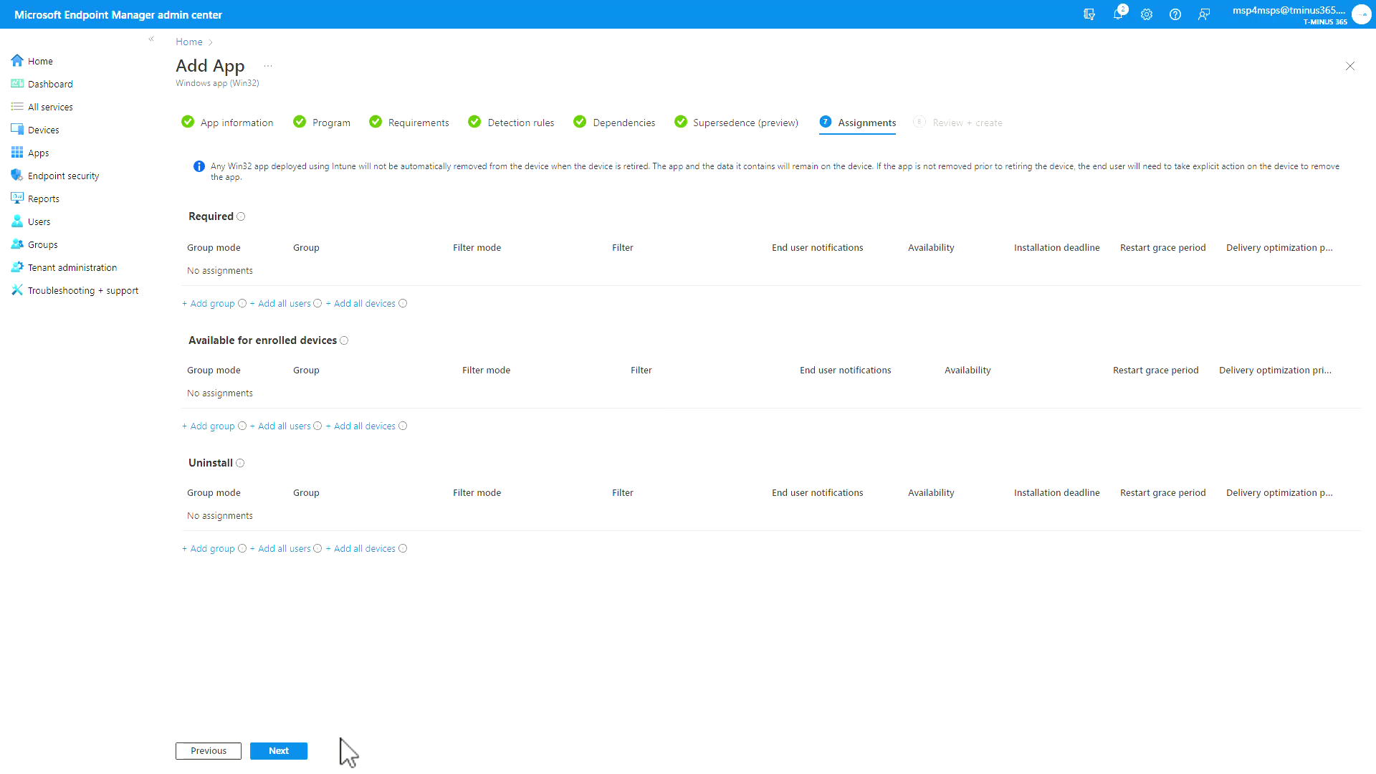
left_click(287, 758)
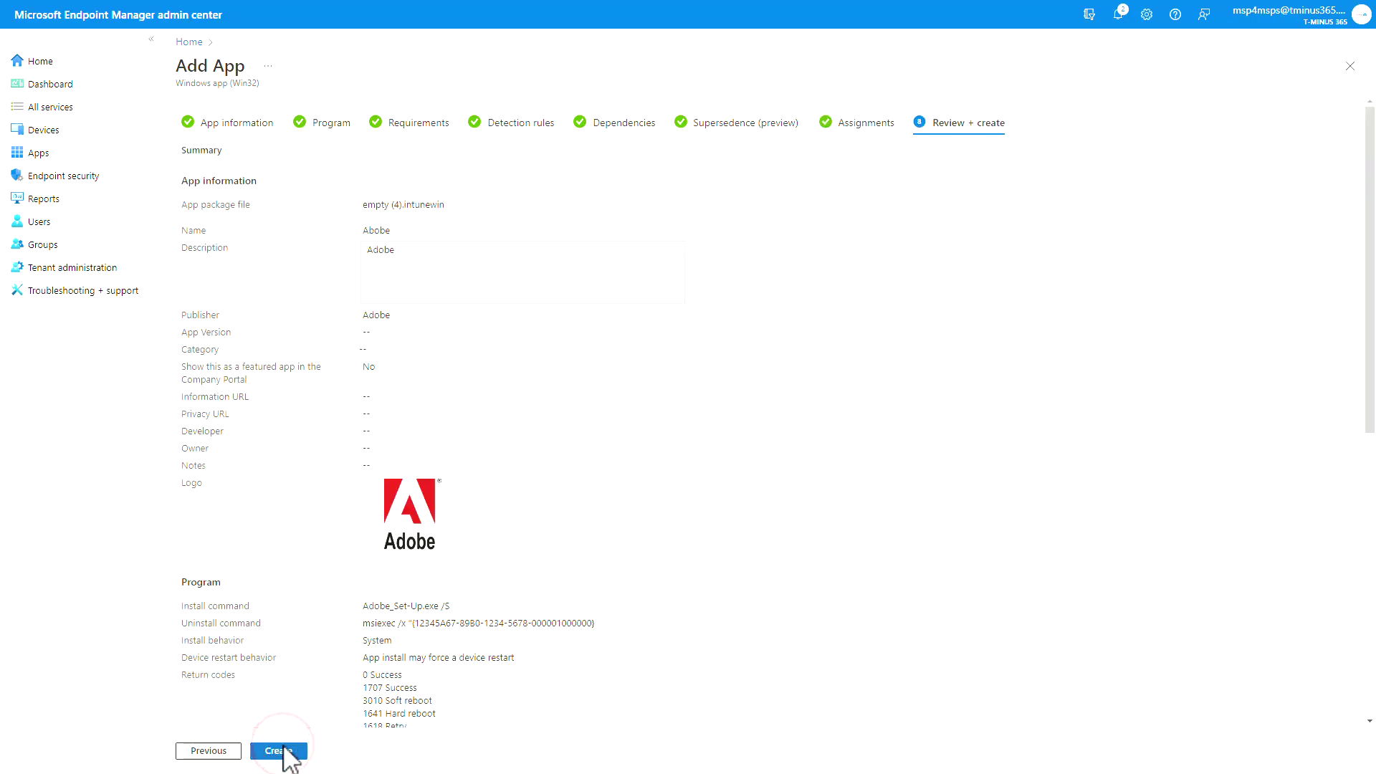
scroll(328, 459, "down", 7)
scroll(328, 459, "up", 7)
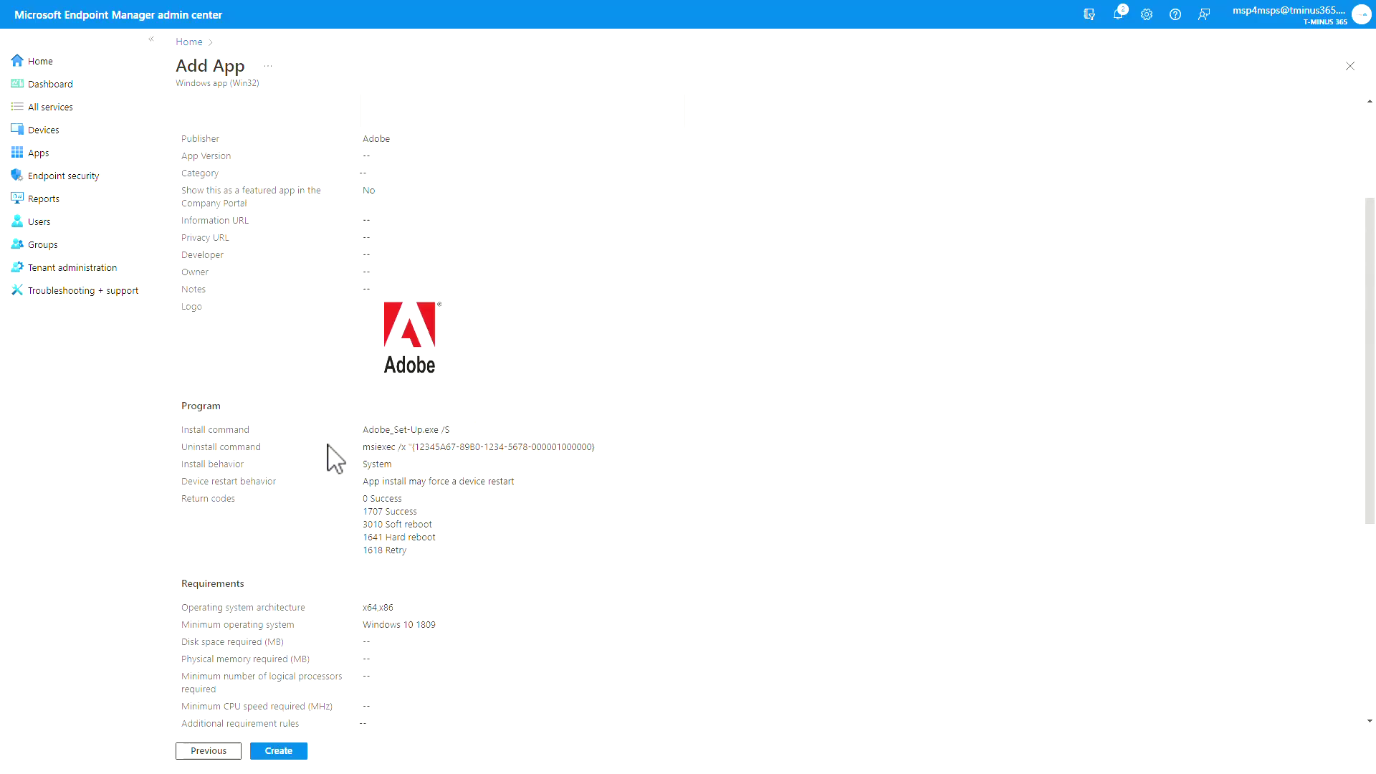
scroll(386, 537, "down", 8)
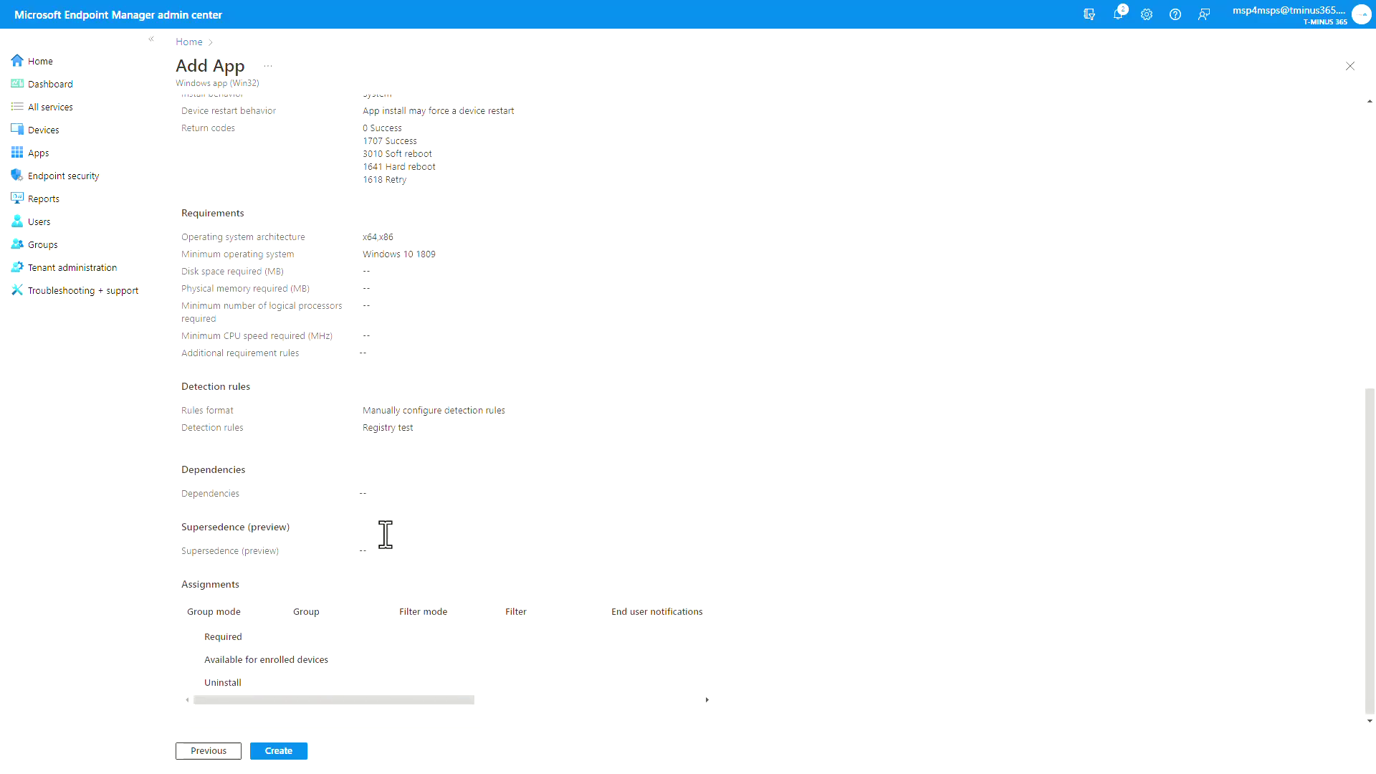
scroll(311, 606, "up", 8)
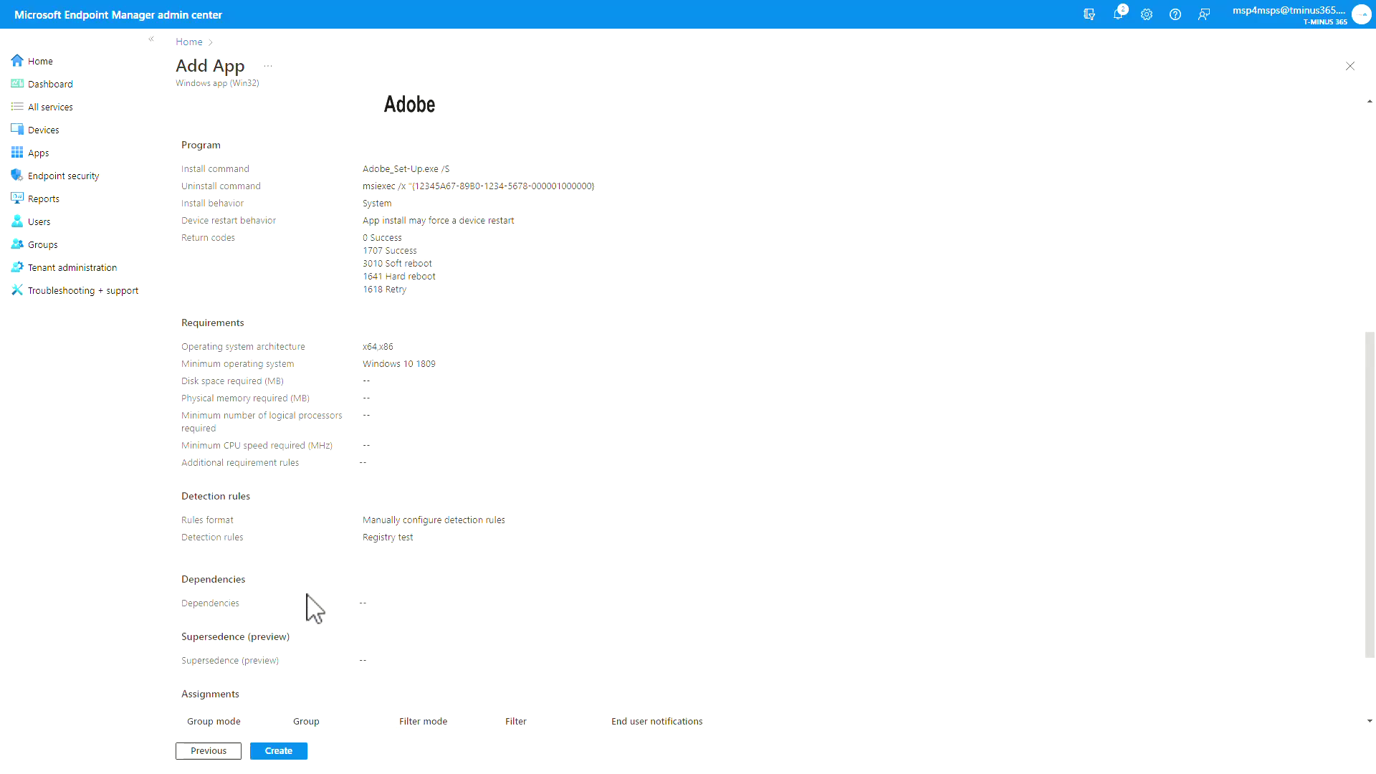
left_click(279, 750)
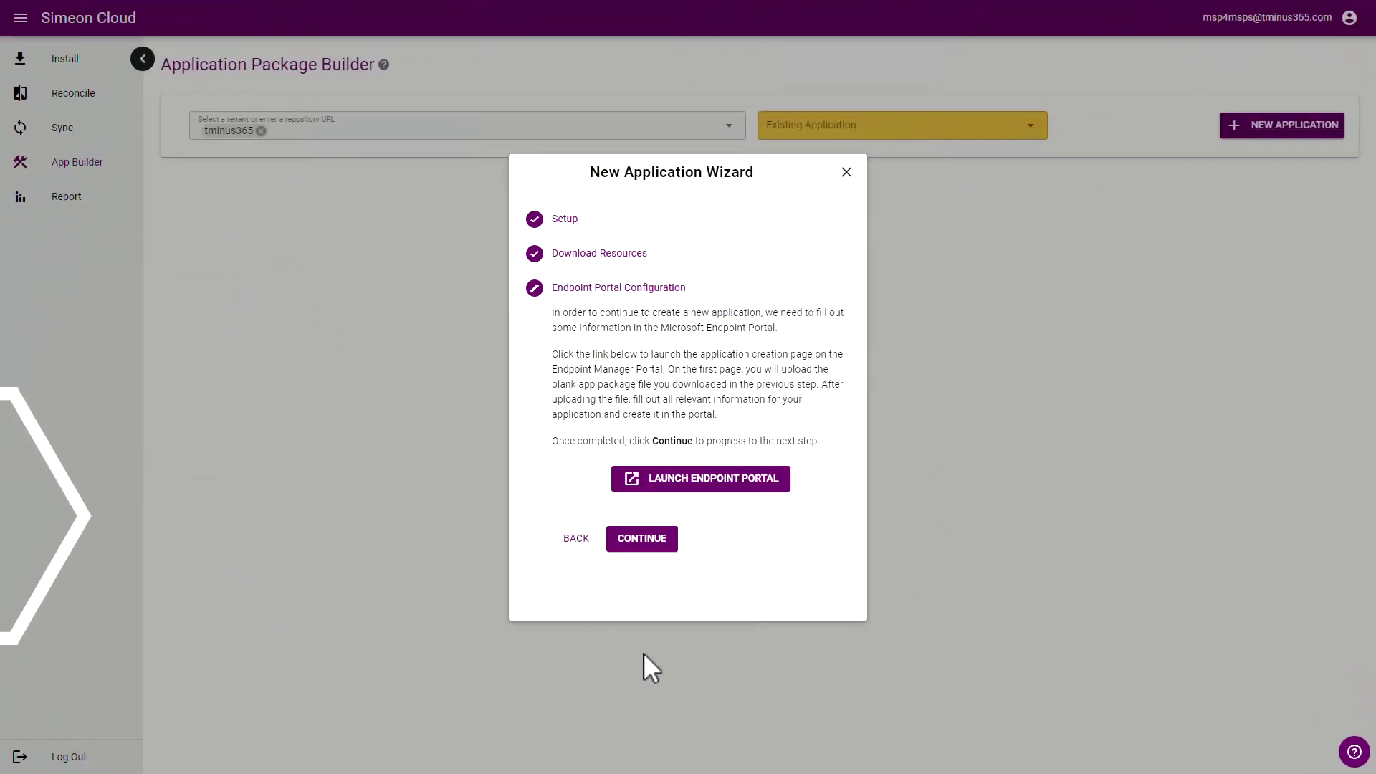
Continue the wizard, sync the new Abobe app into Simeon, and finish the wizard
left_click(655, 538)
left_click(652, 557)
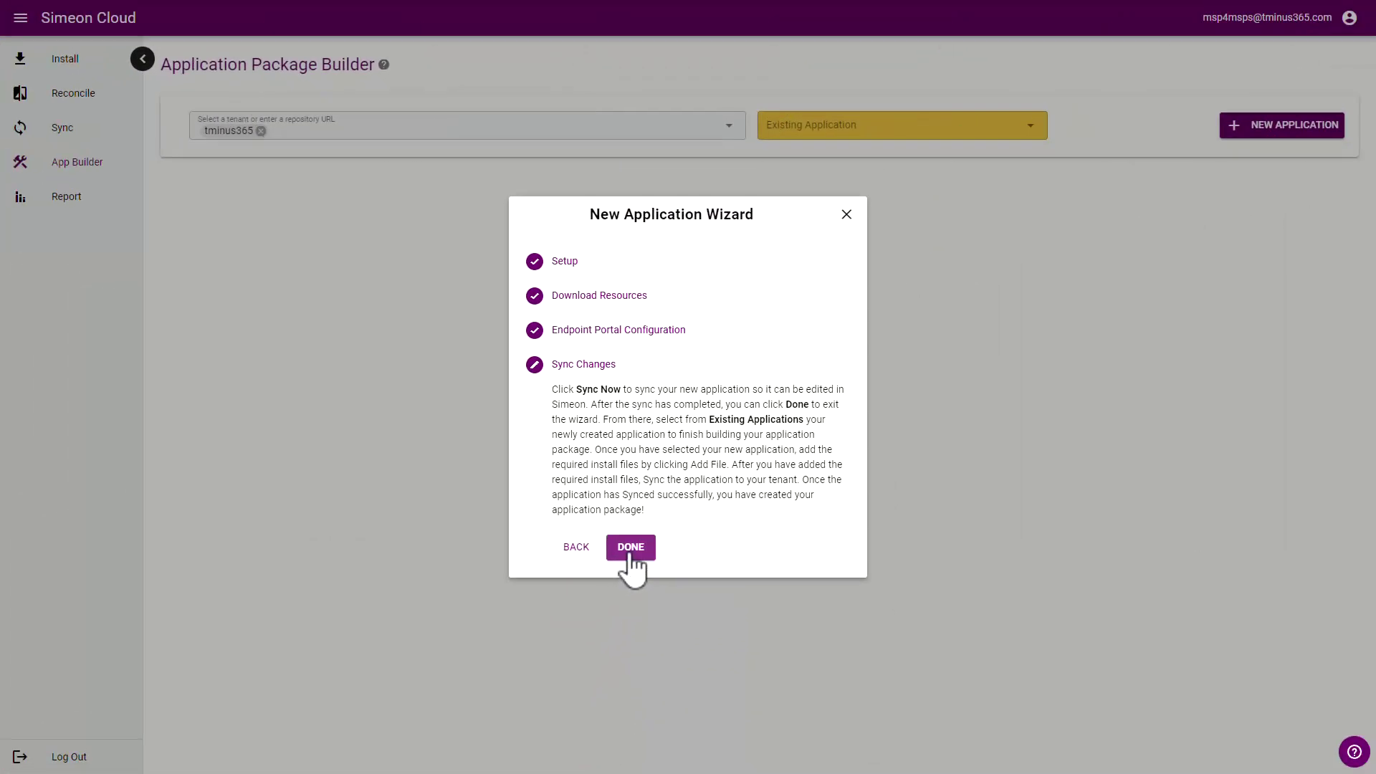
left_click(628, 548)
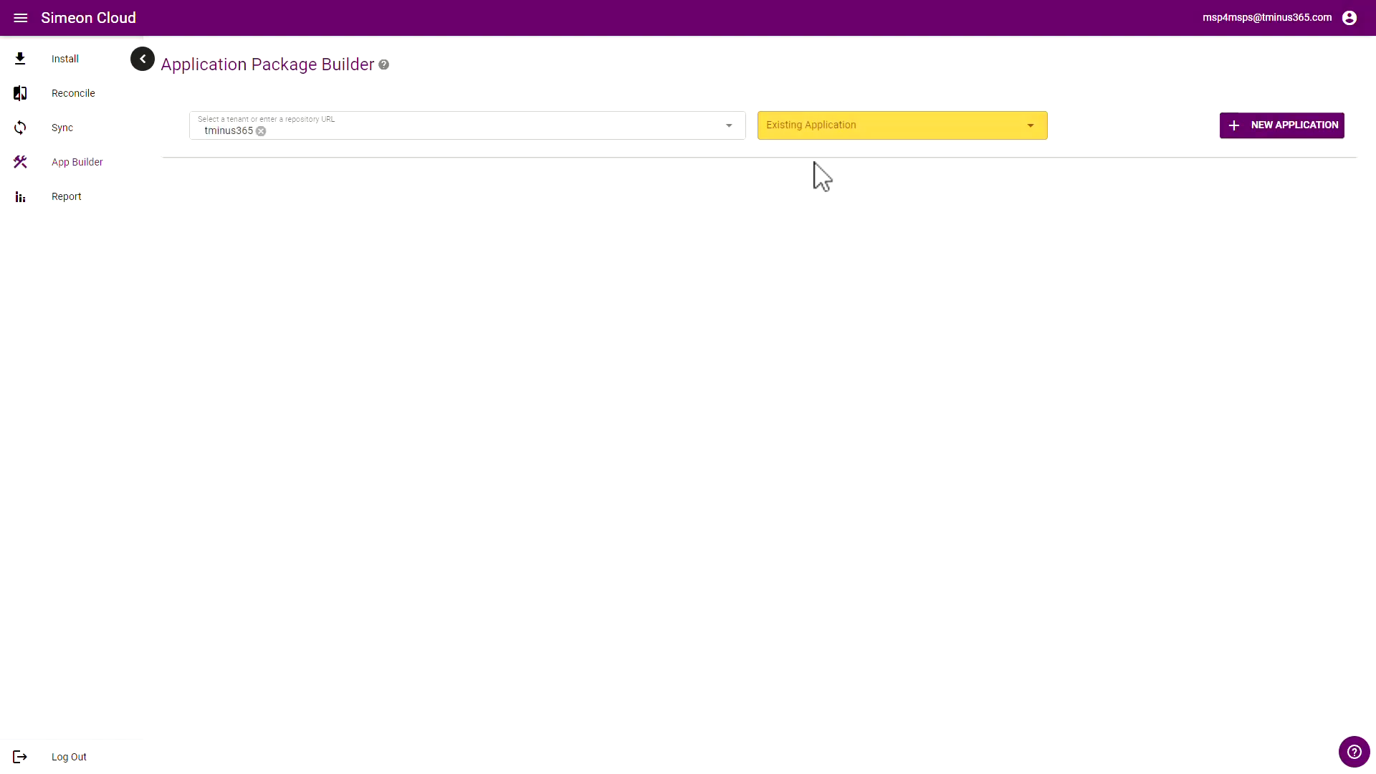
left_click(823, 138)
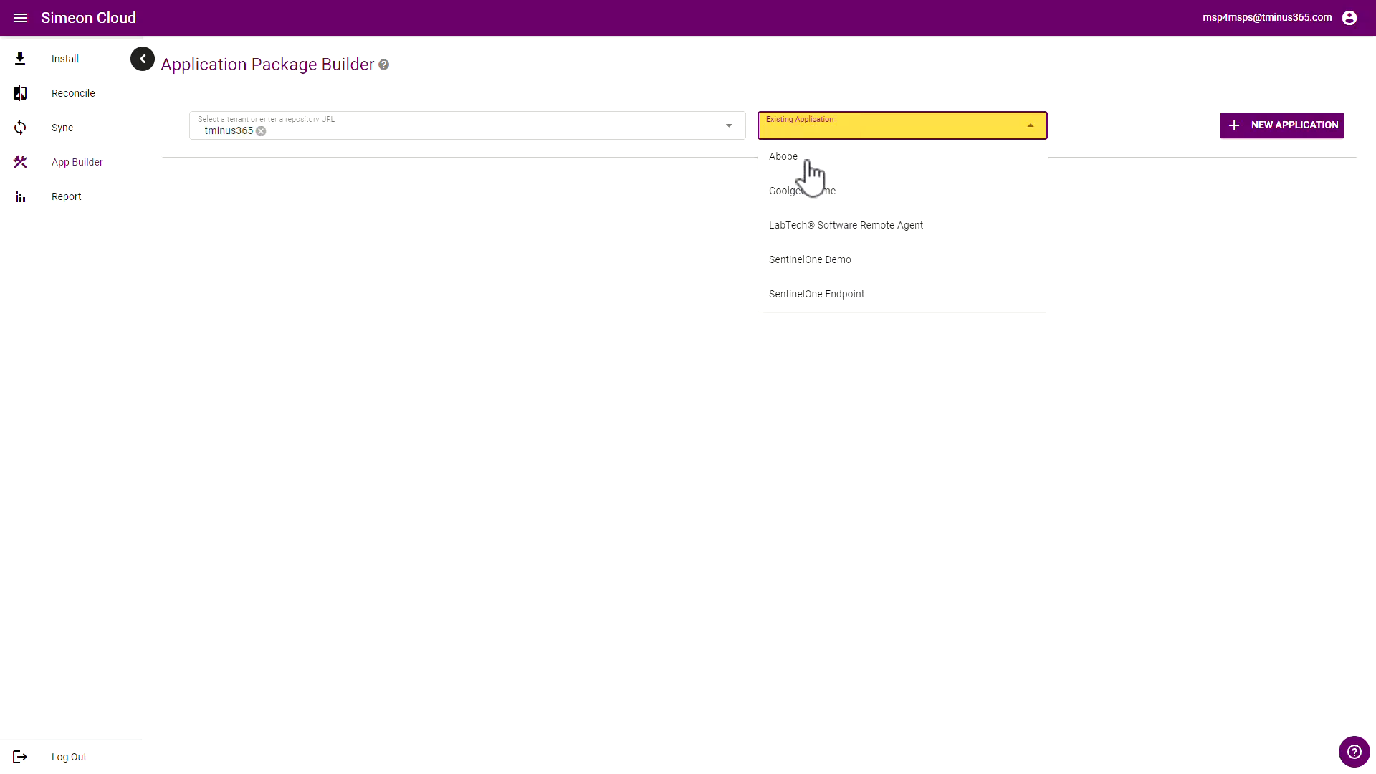
Load Abobe and enable automatic versioning and application install logging
left_click(803, 156)
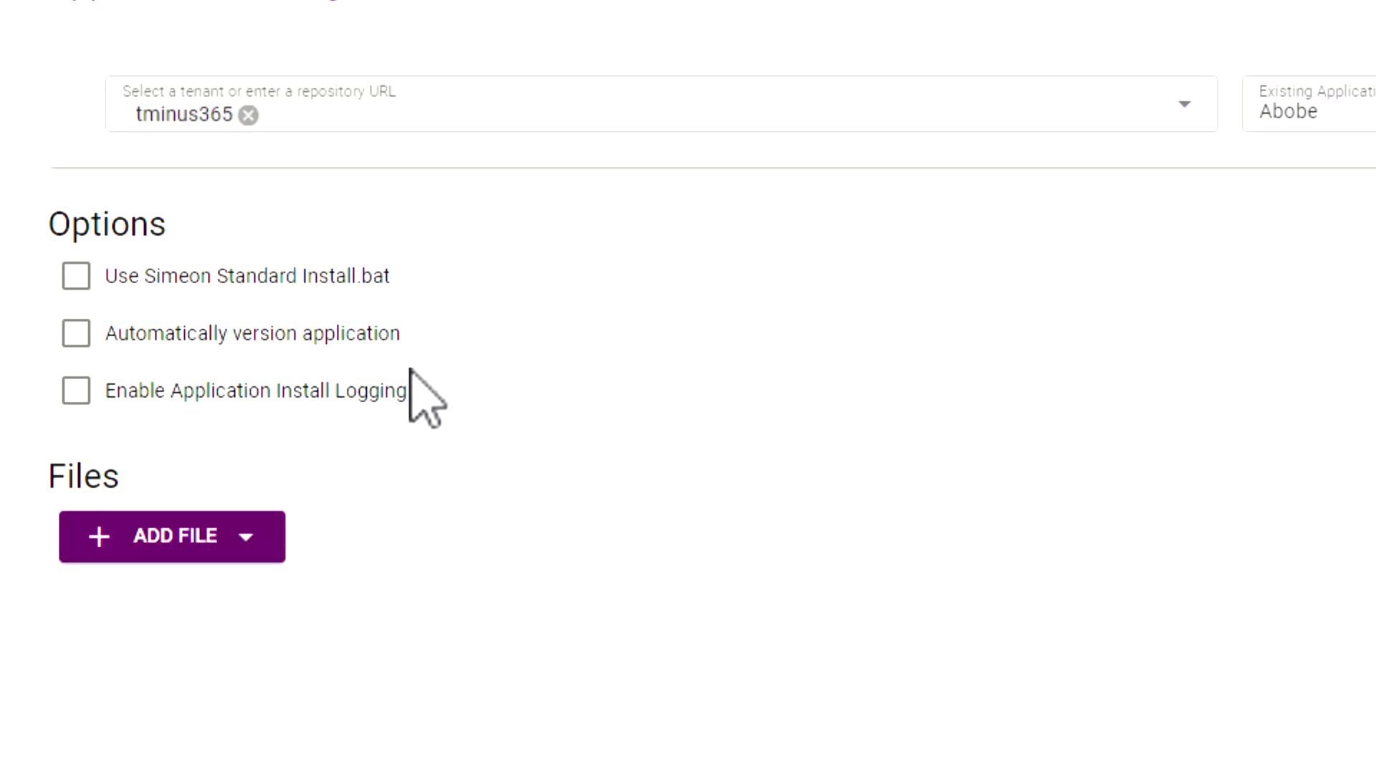
left_click(237, 347)
left_click(178, 391)
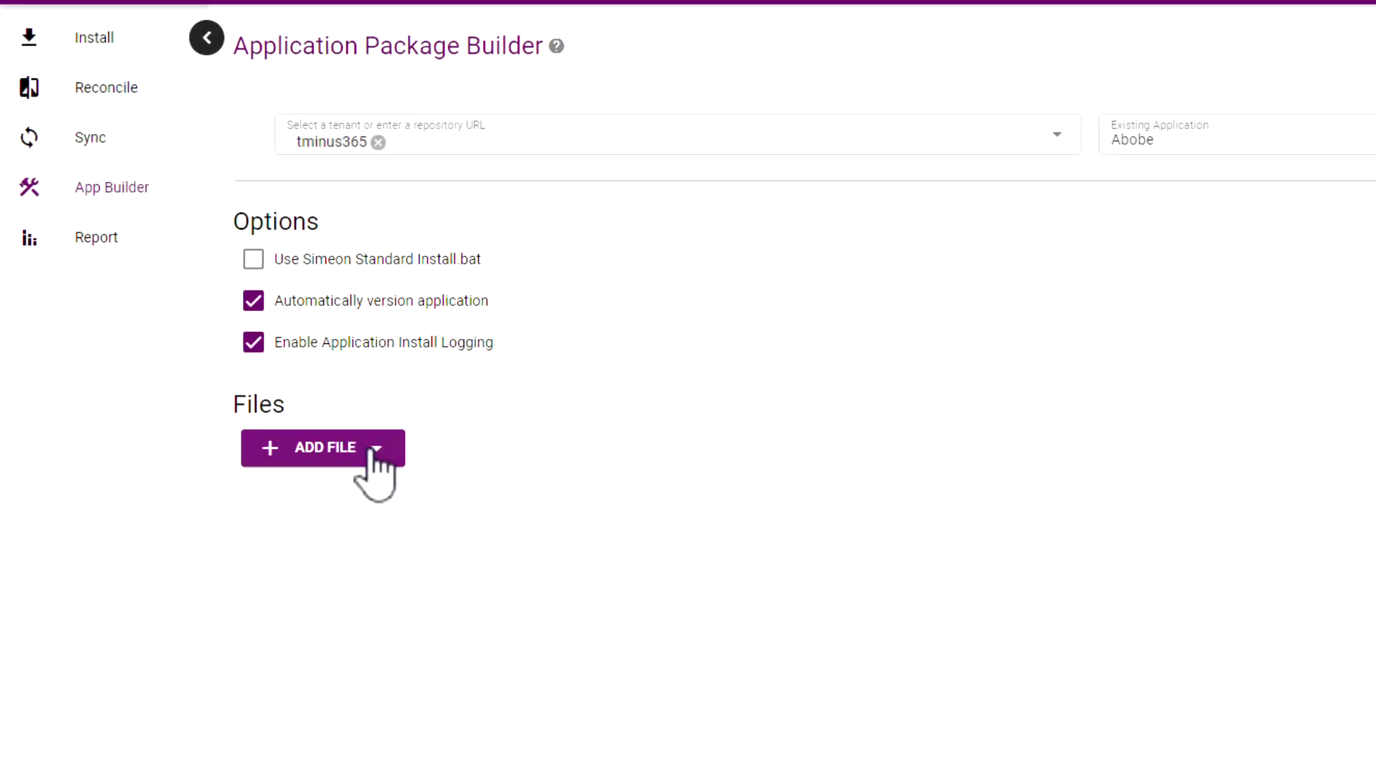
left_click(374, 450)
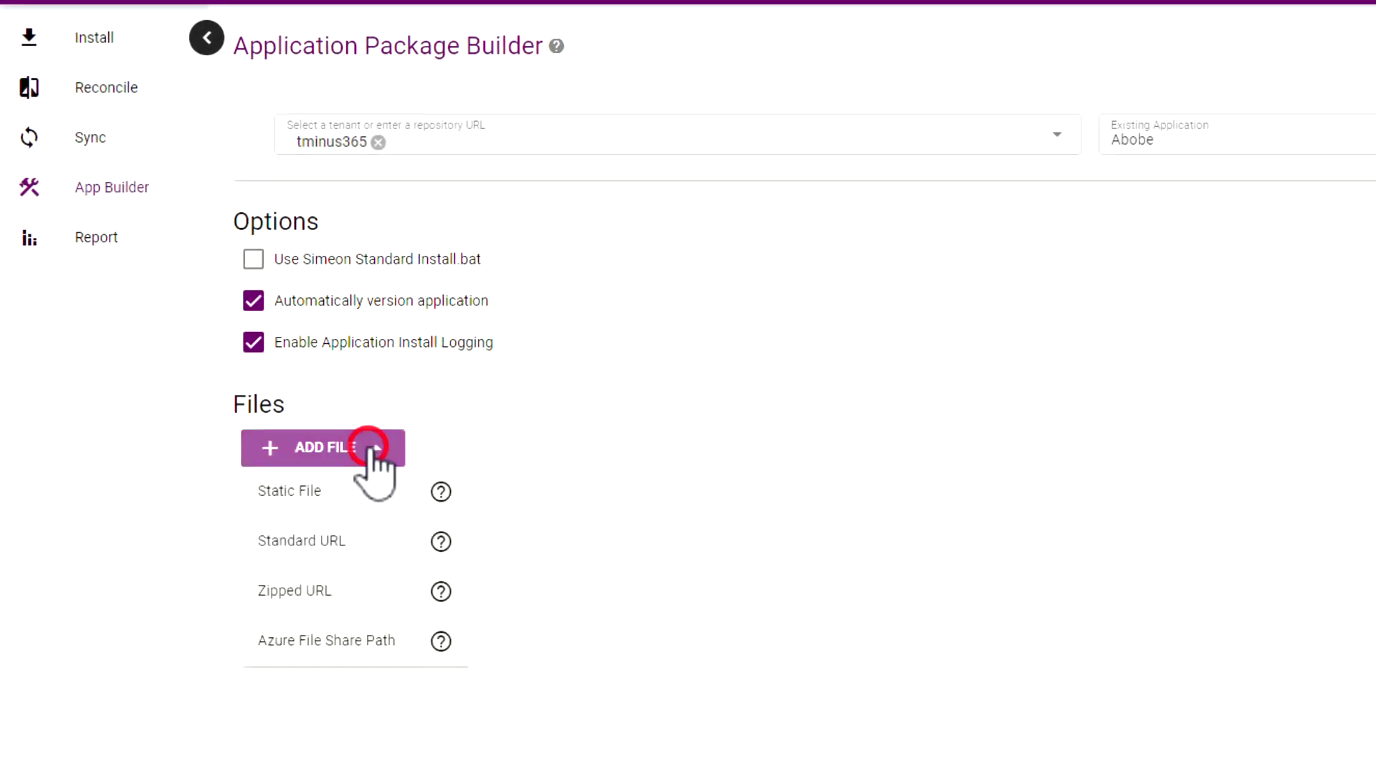
Add a static file named 'Abobe EXE', save the application, and sync it
left_click(334, 491)
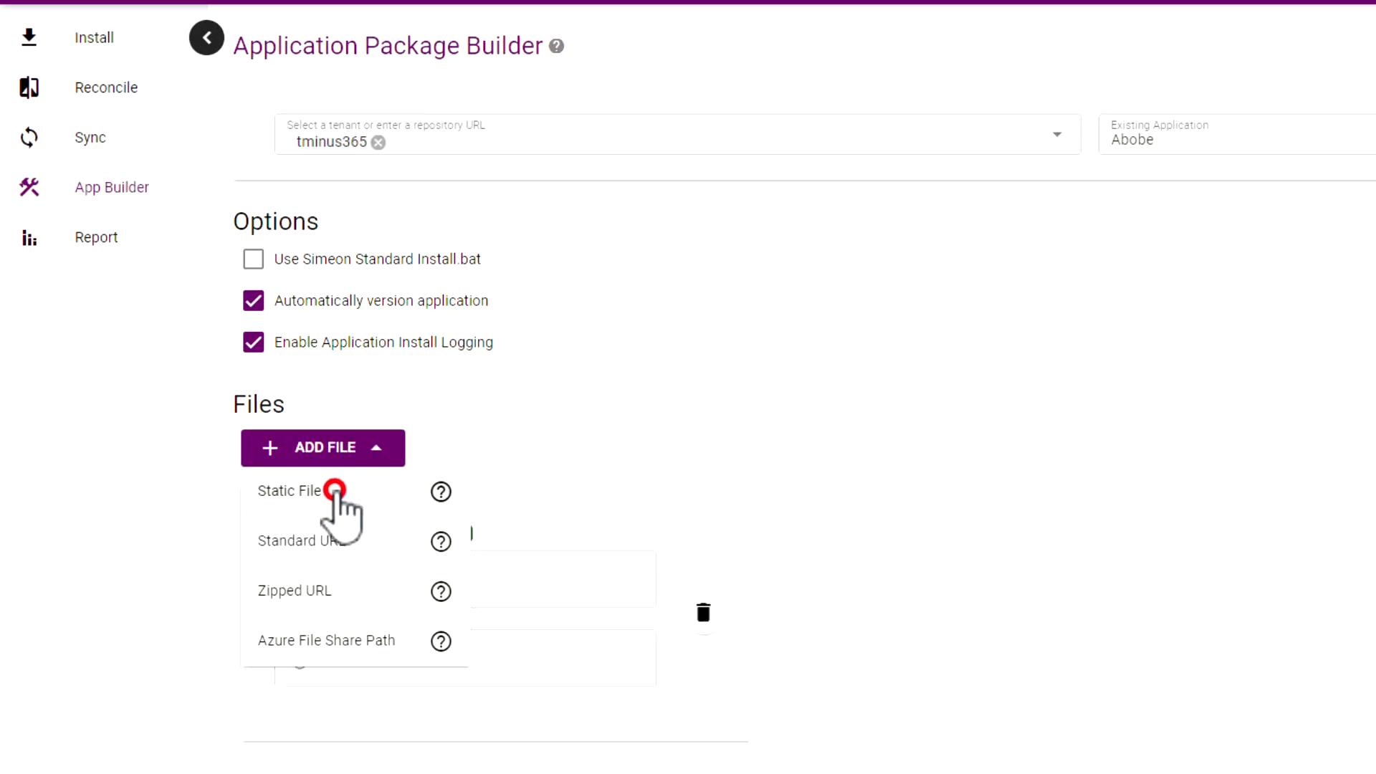
left_click(421, 556)
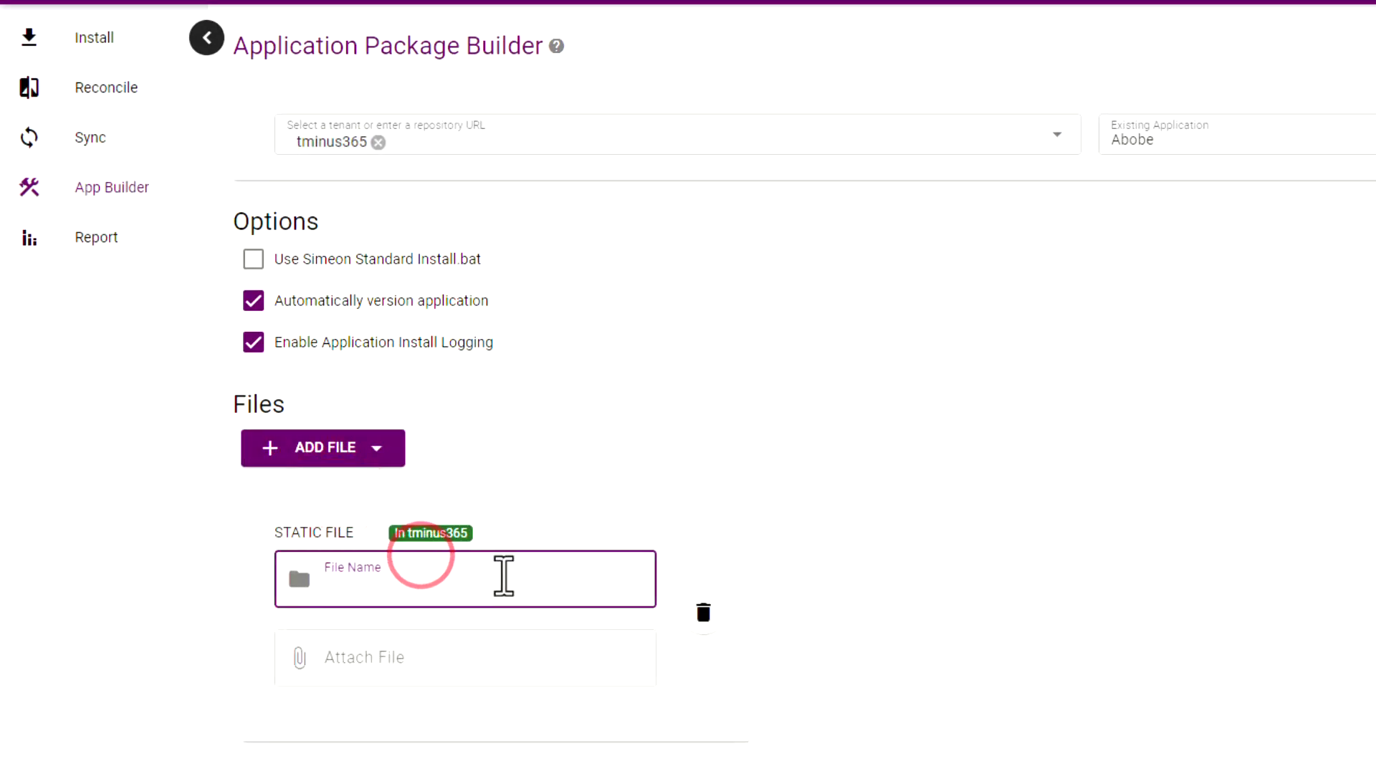
type("Abobe EXER")
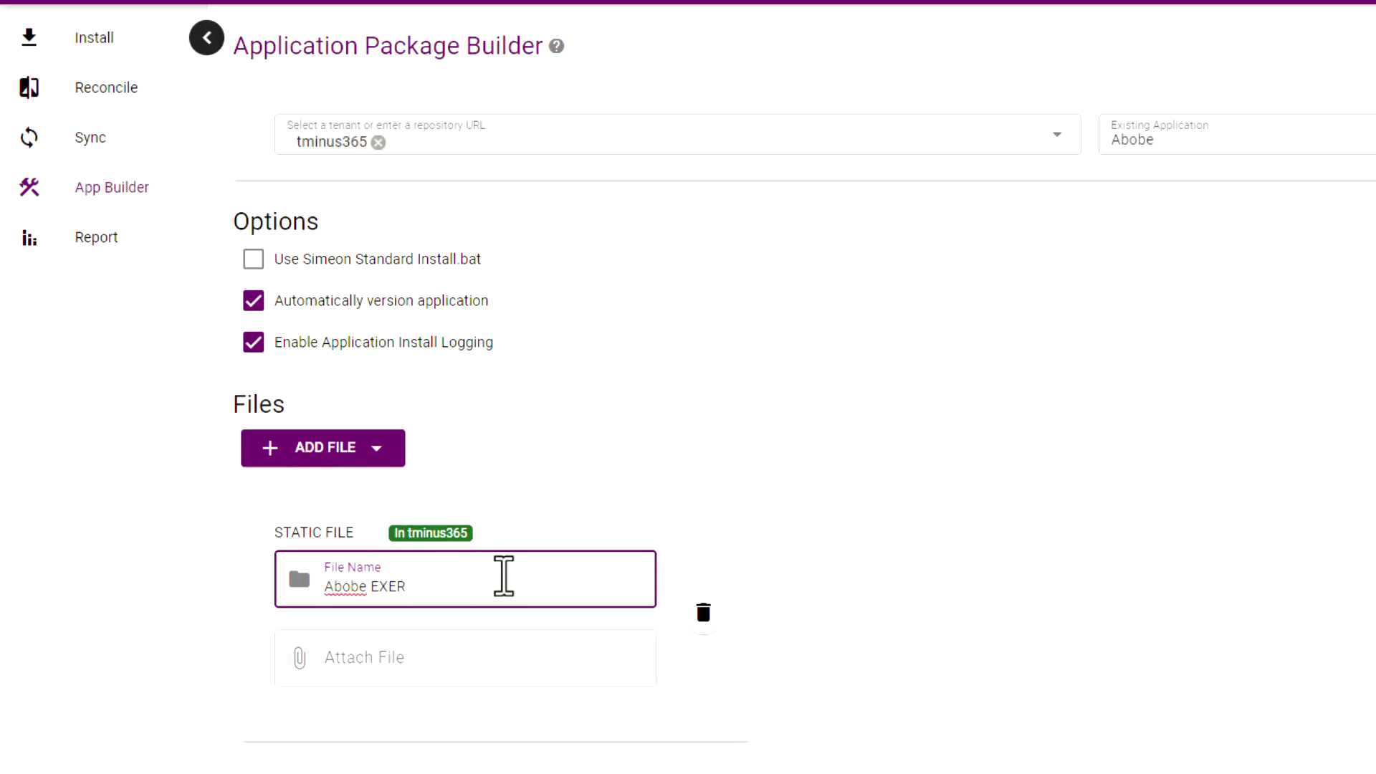
key("BackSpace")
left_click(723, 513)
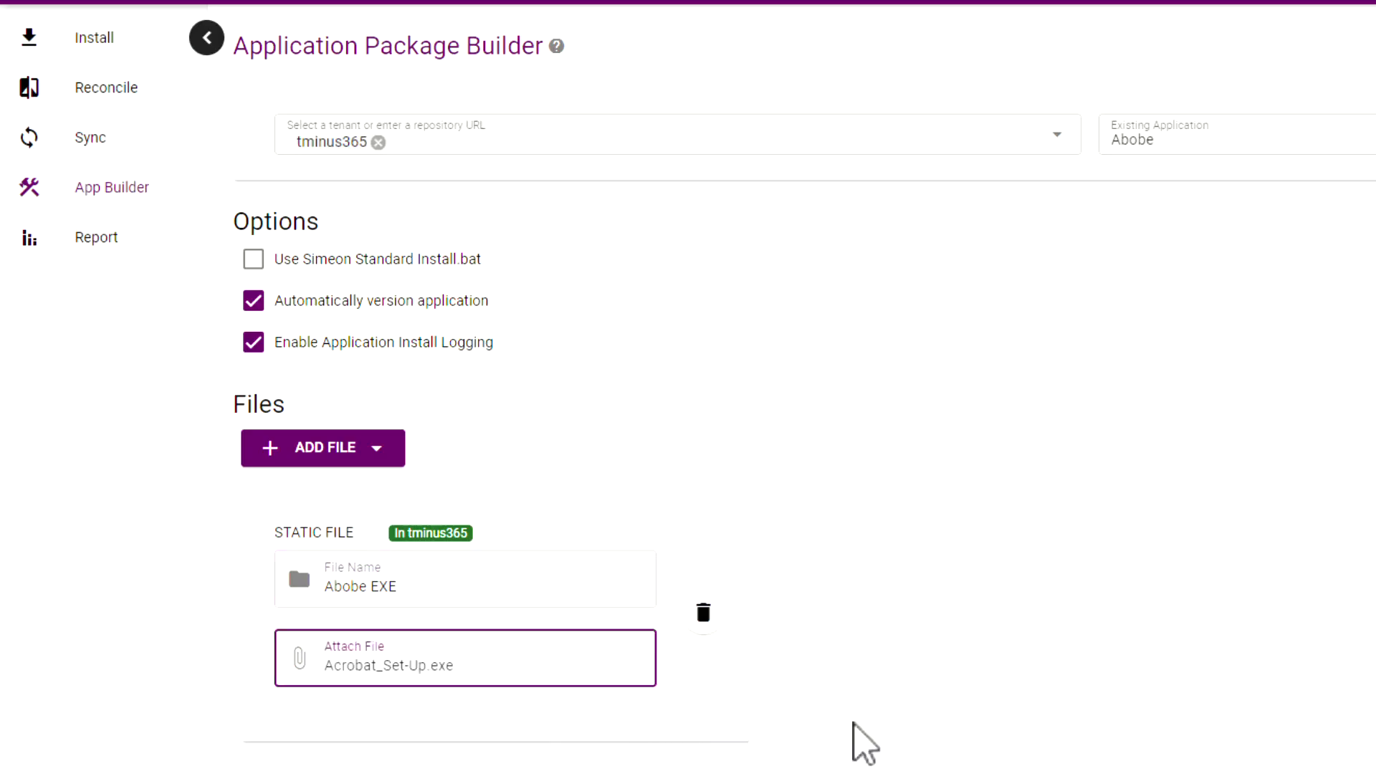
left_click(1169, 740)
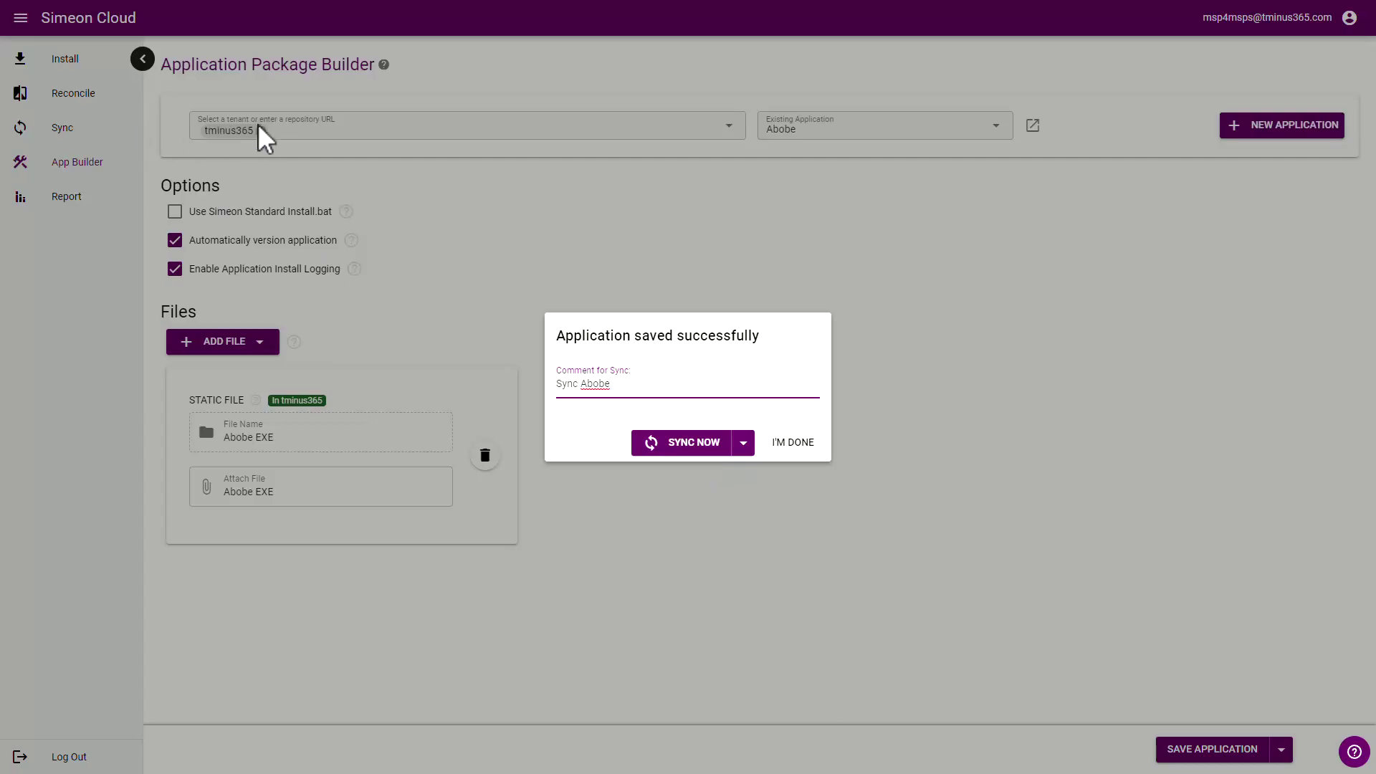
left_click(718, 439)
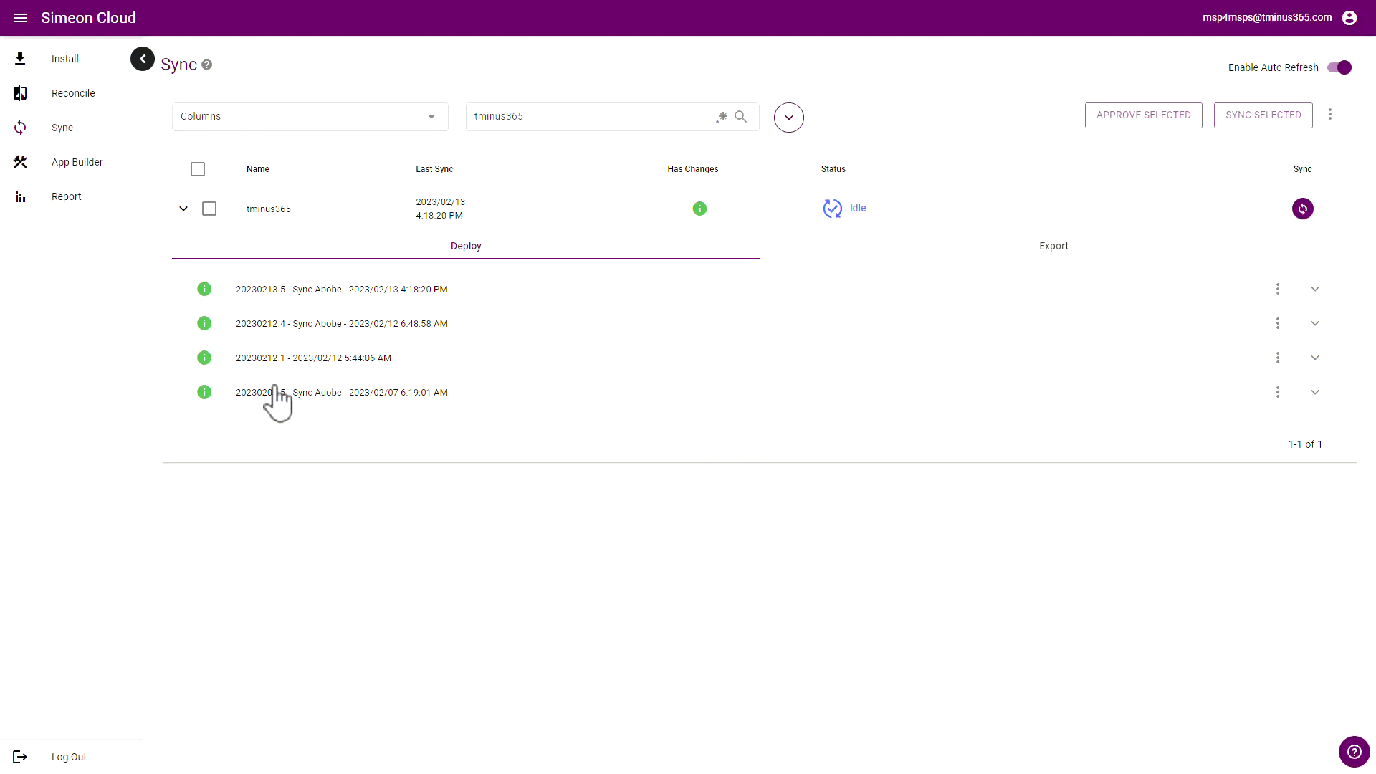
Expand the latest deploy 20230213.5 - Sync Abobe entry and review Abobe's changes
left_click(316, 291)
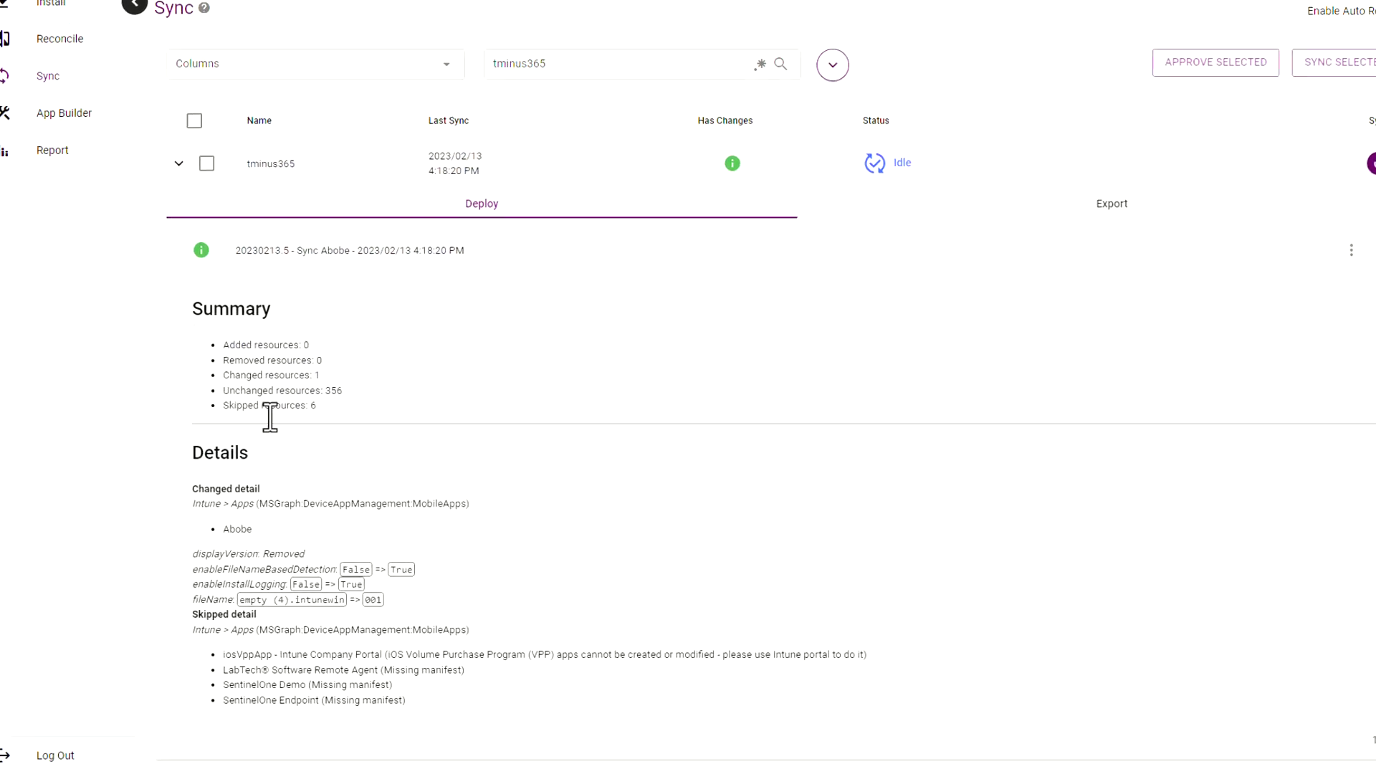
left_click_drag(154, 242, 388, 331)
left_click(323, 307)
left_click(160, 277)
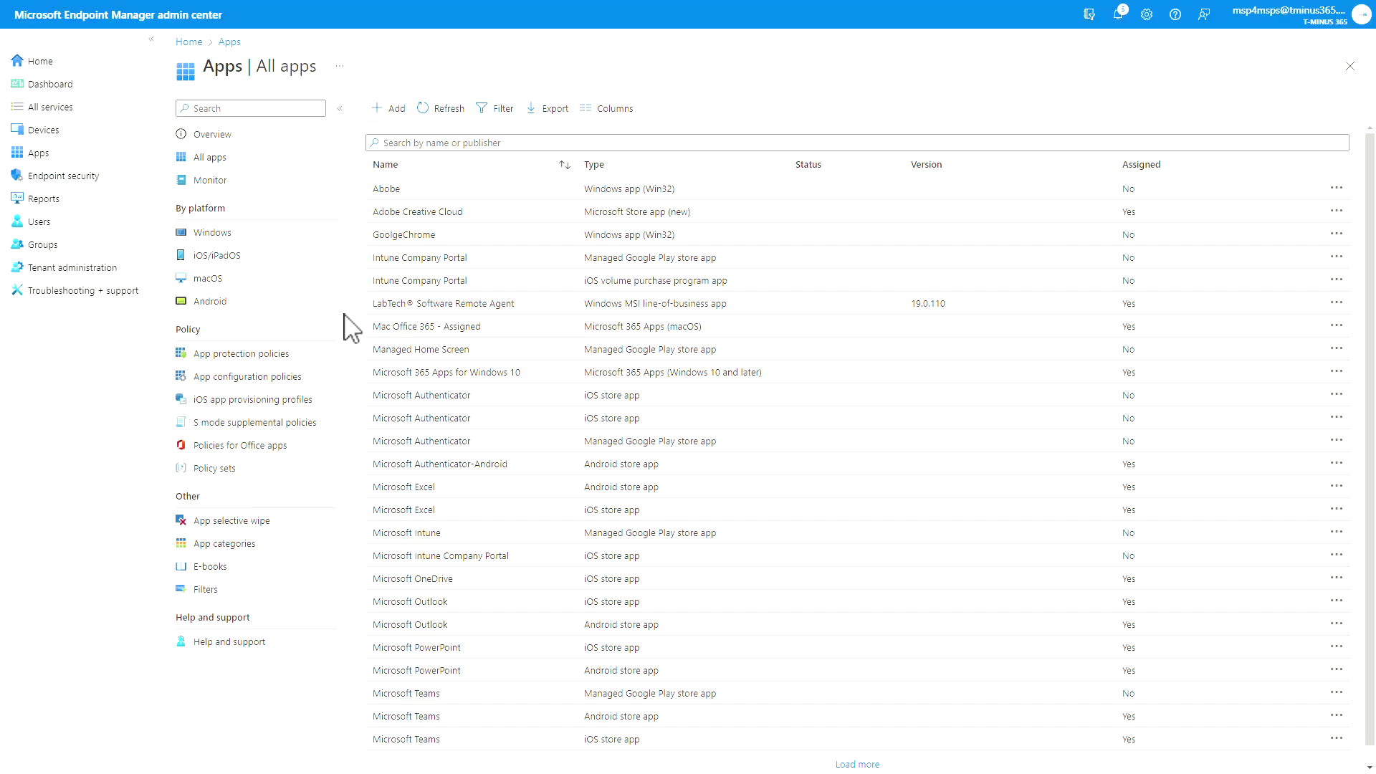
Open Abobe's properties and inspect the Program settings and Detection rules registry path
left_click(414, 190)
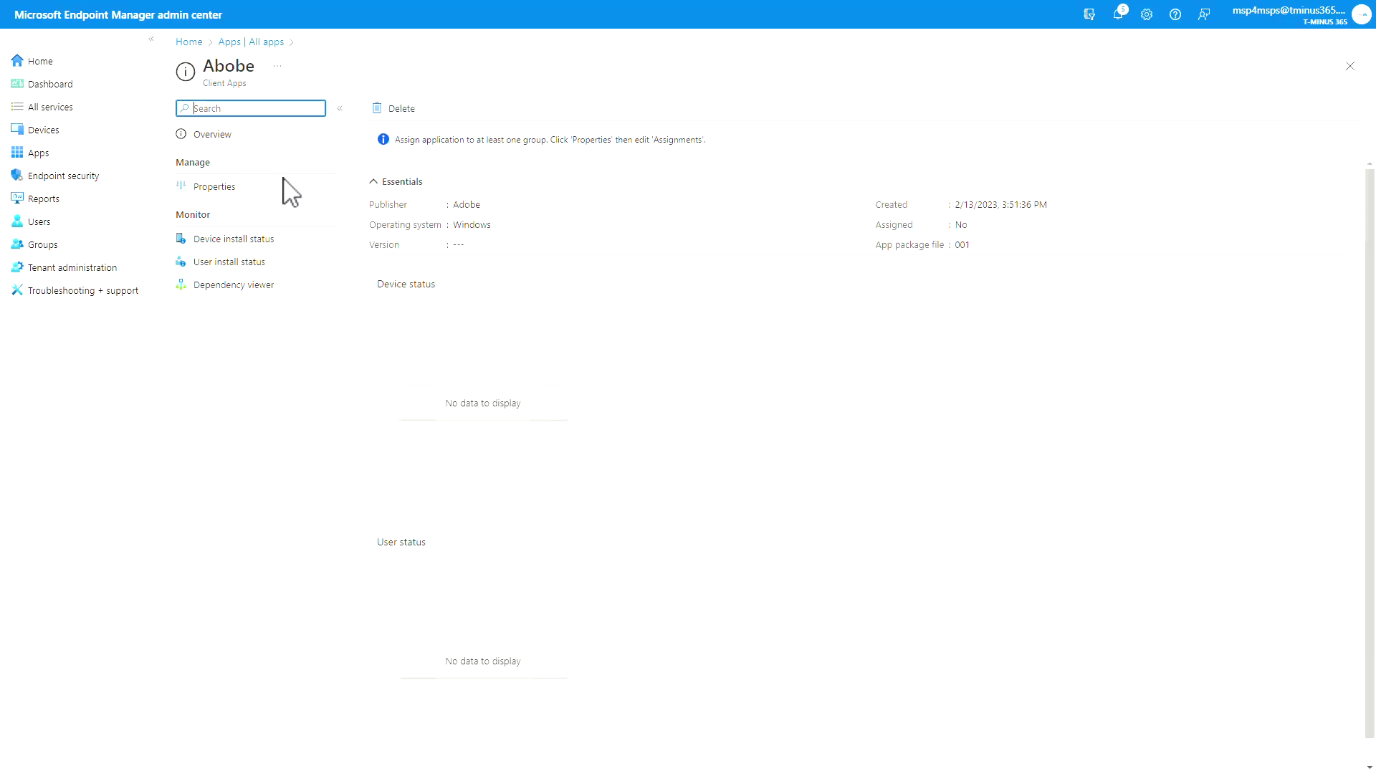
left_click(249, 187)
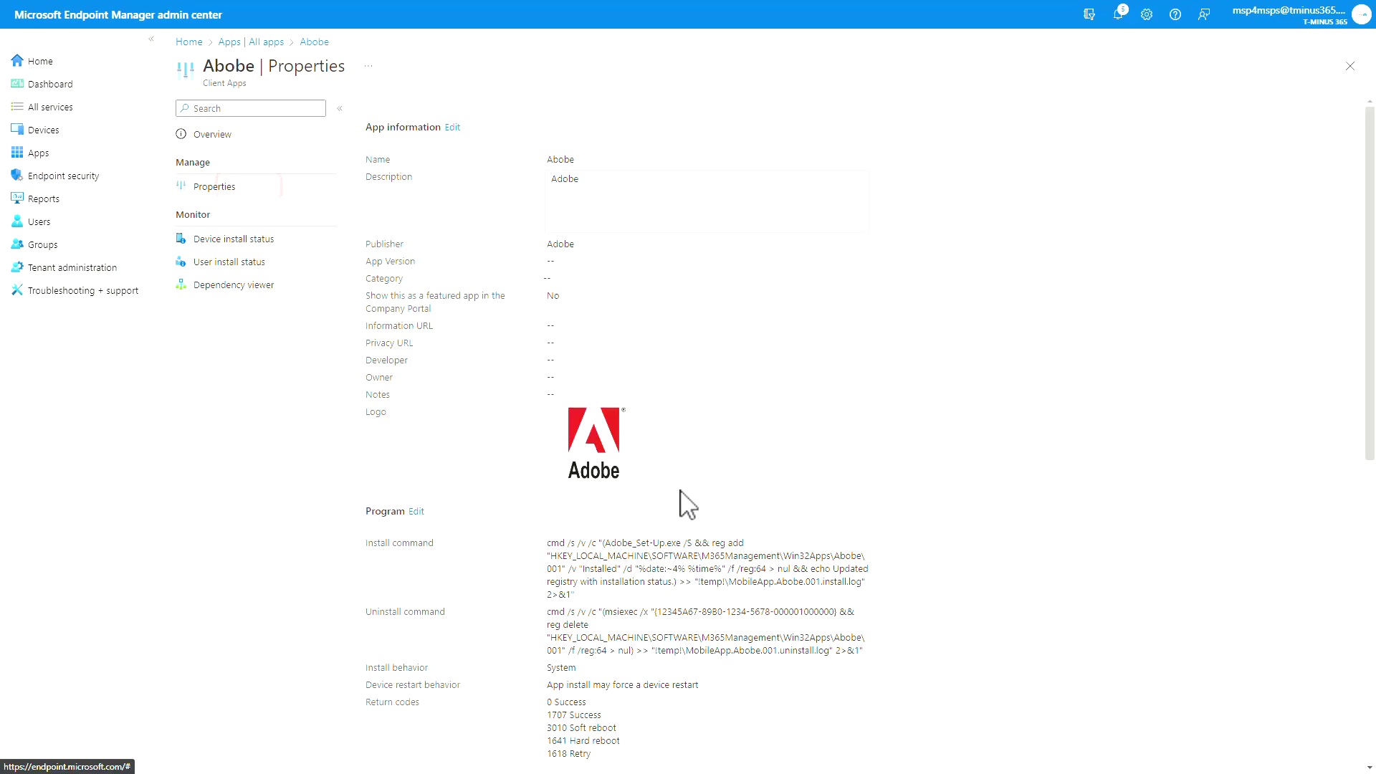
scroll(741, 480, "down", 3)
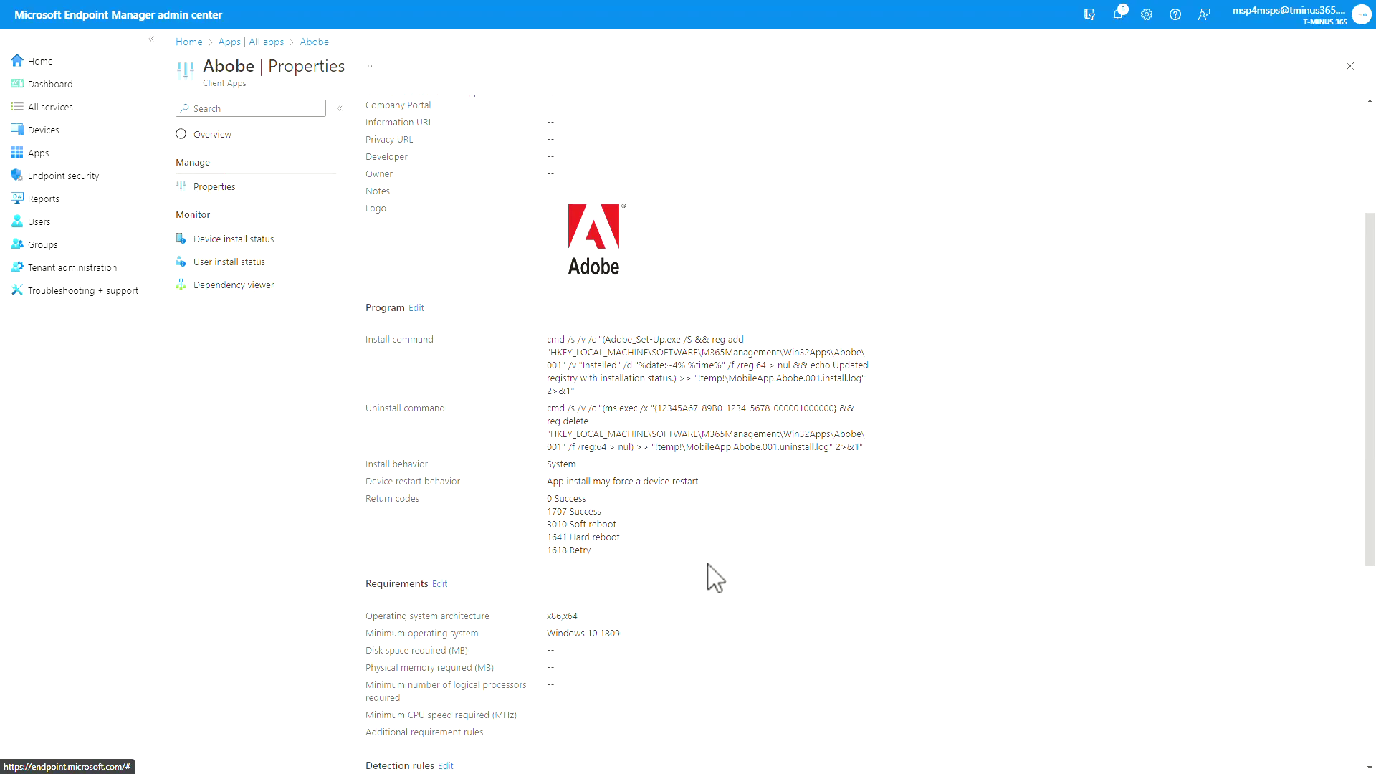
scroll(713, 576, "down", 2)
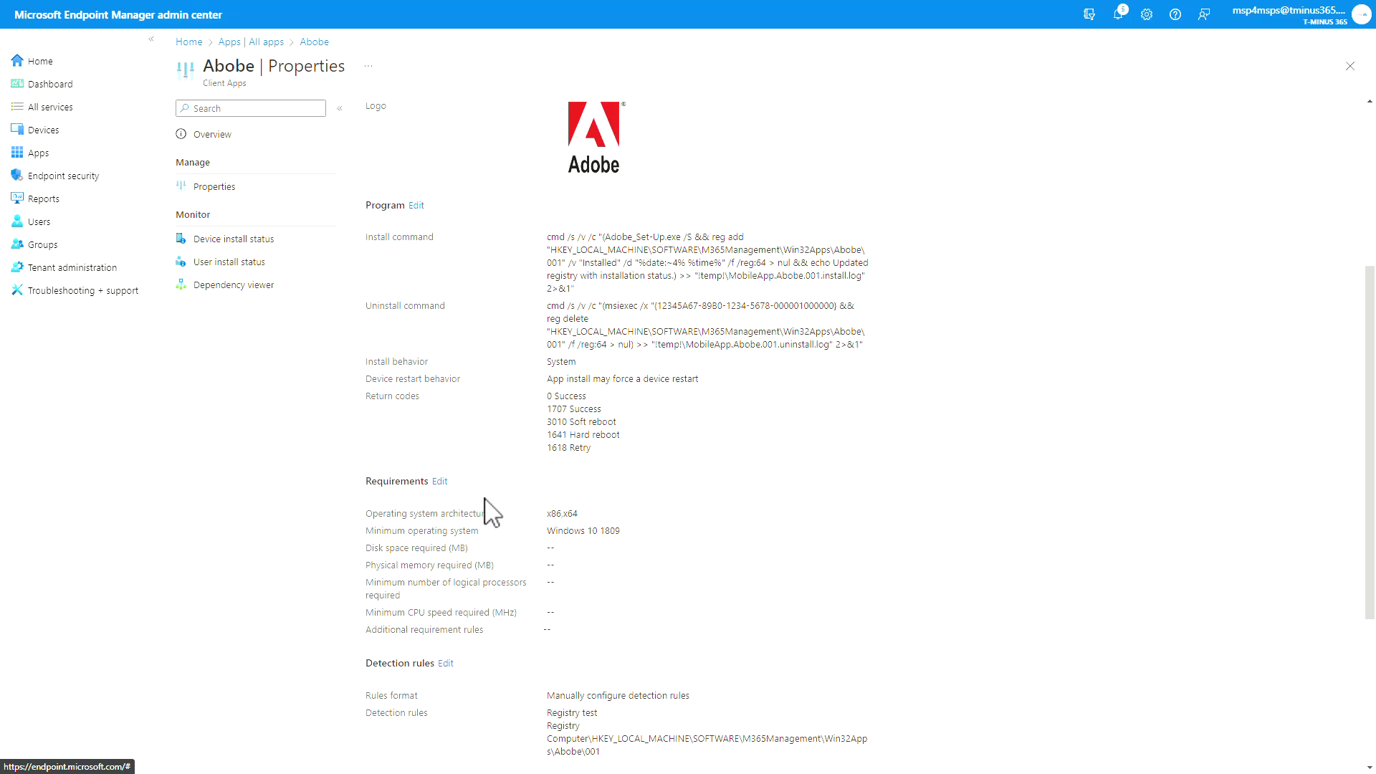
scroll(492, 518, "down", 2)
left_click(363, 510)
left_click_drag(633, 555, 537, 535)
left_click(558, 586)
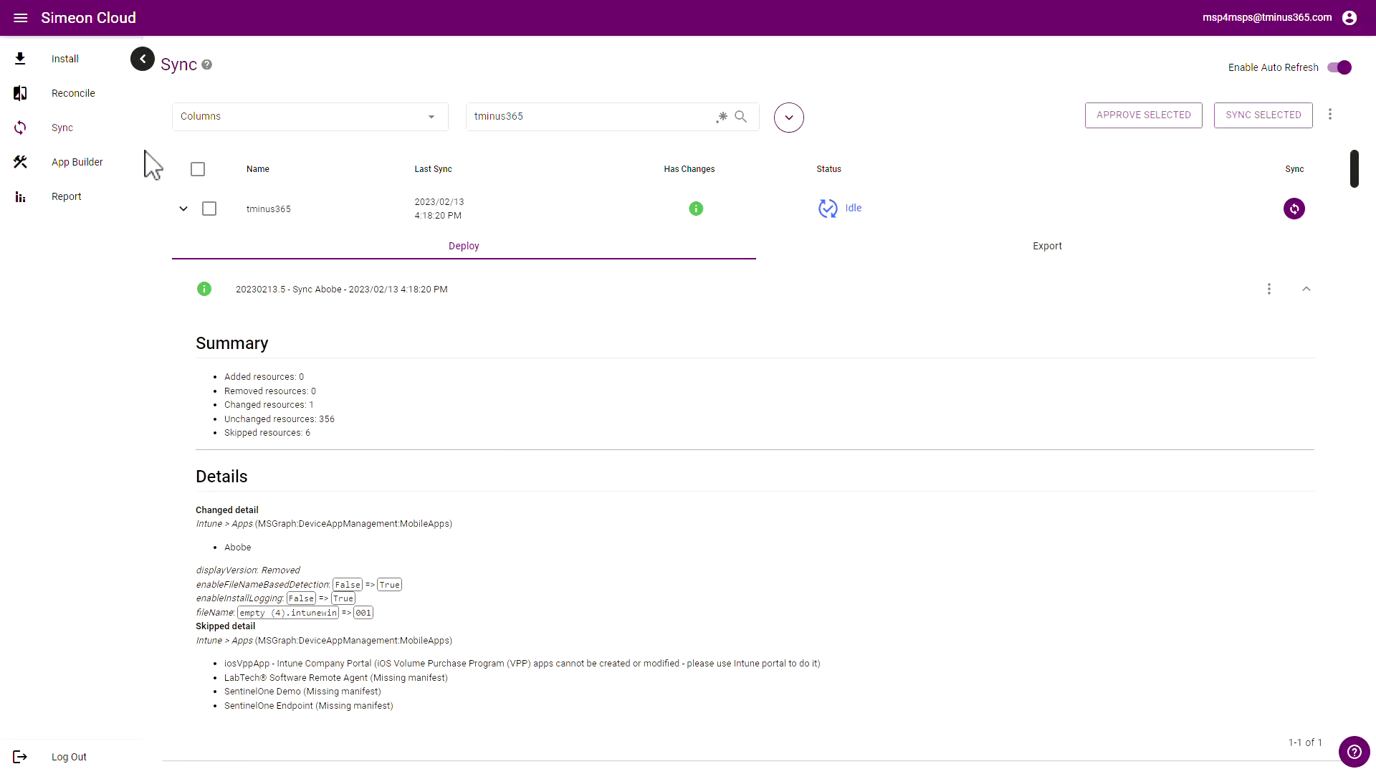
Reconcile tminus365, expand Intune > Apps, and check where the Adobe app can be applied
left_click(90, 94)
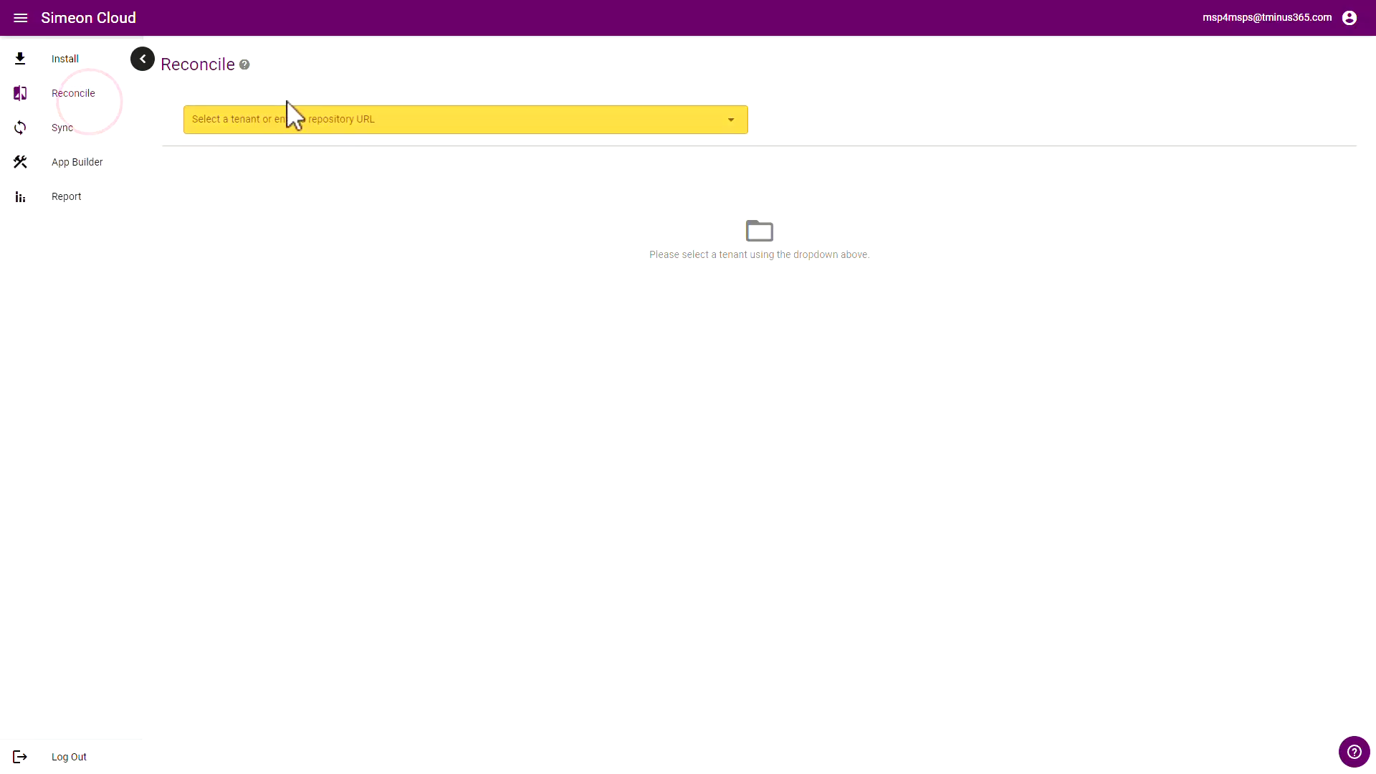
left_click(292, 115)
left_click(224, 219)
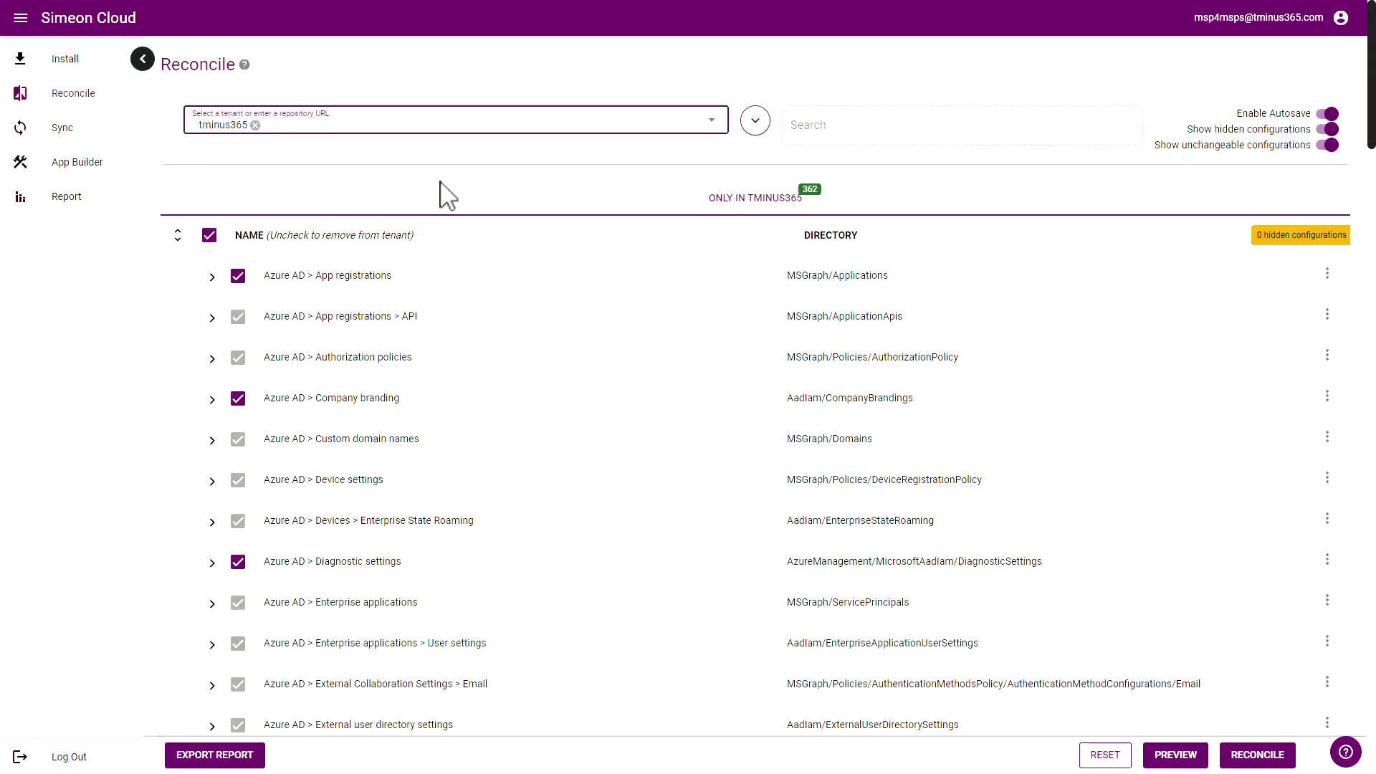
scroll(387, 310, "down", 12)
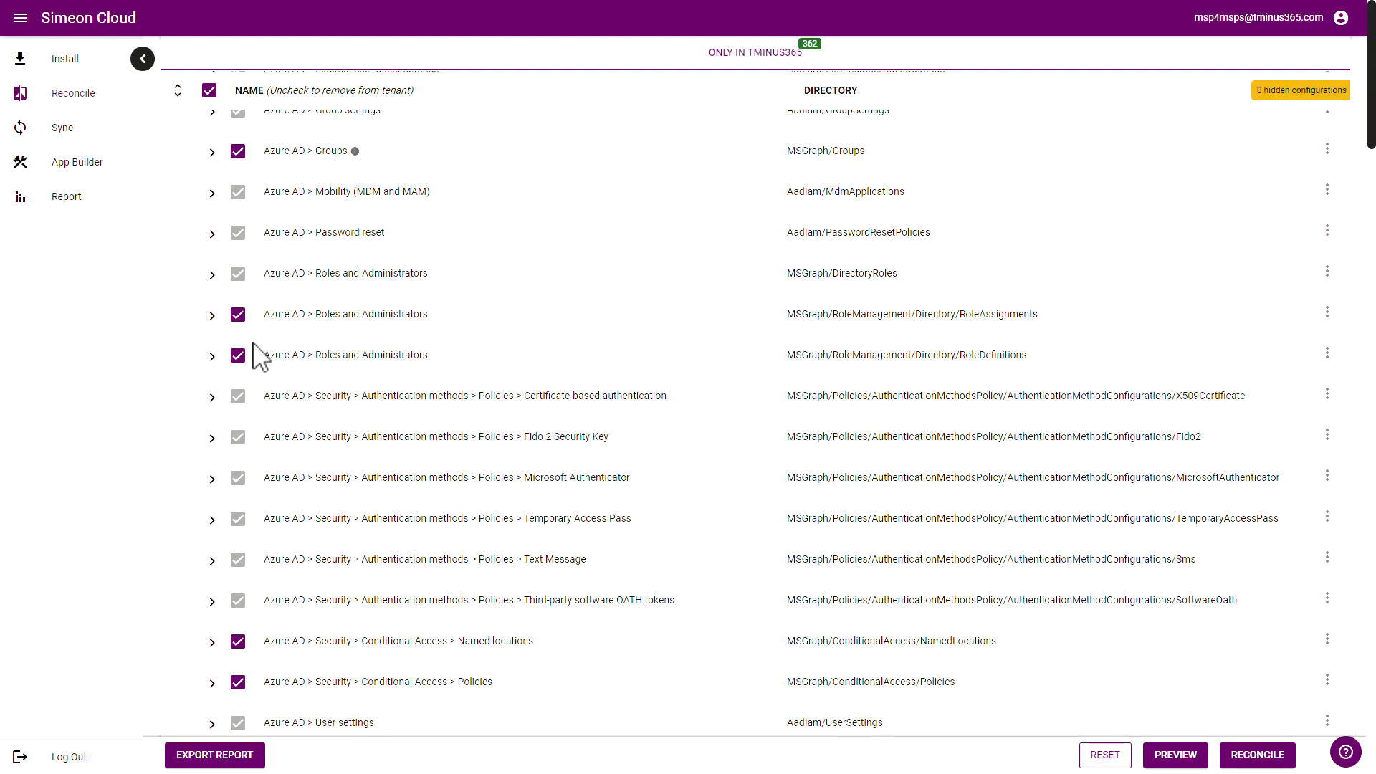
scroll(251, 366, "down", 2)
left_click(214, 459)
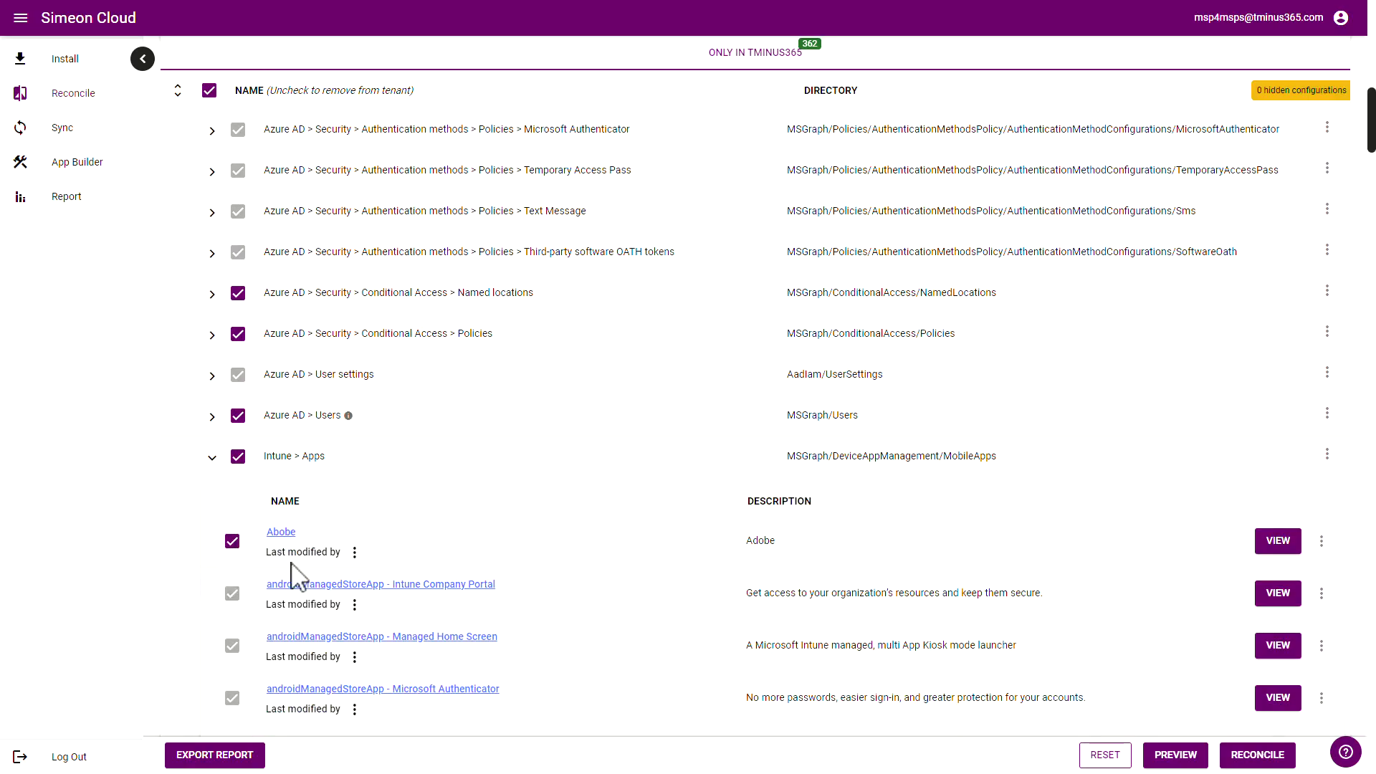
left_click(1320, 539)
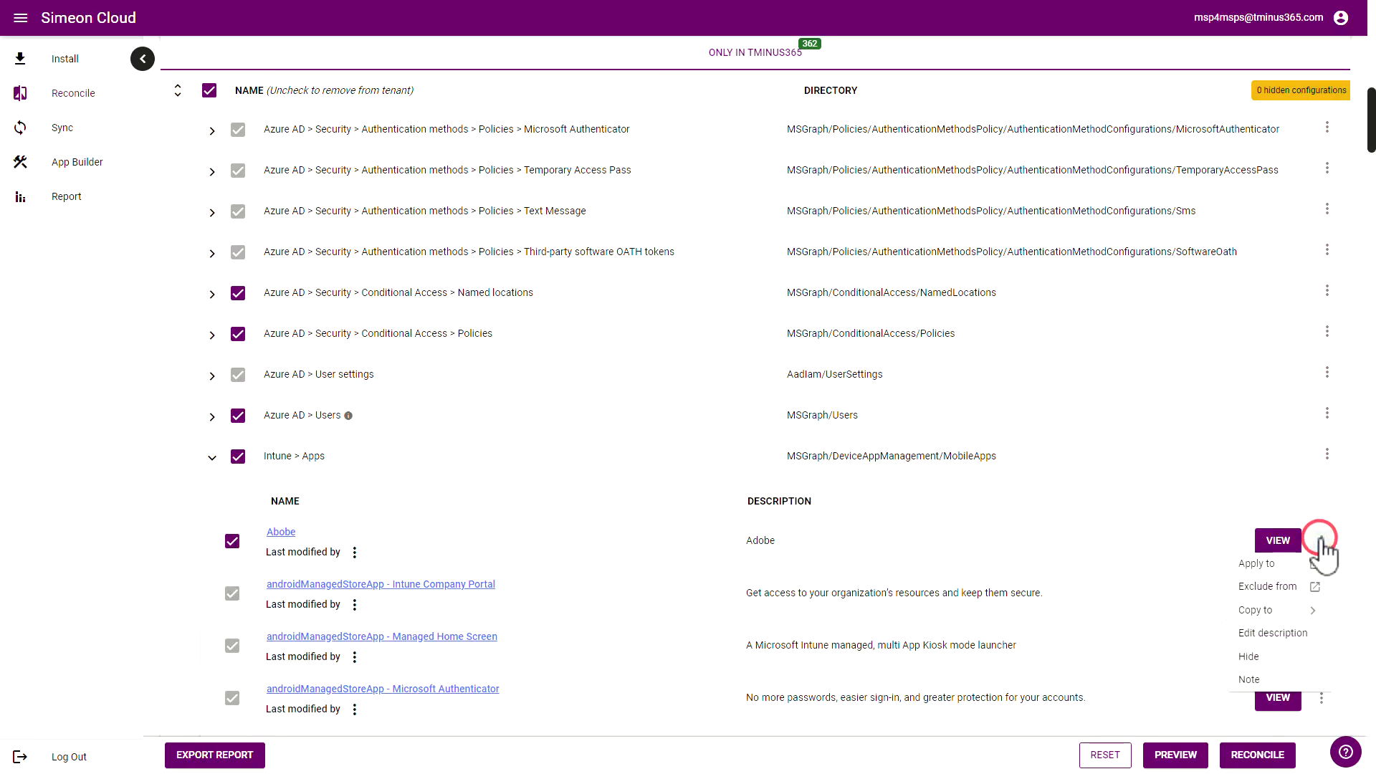
left_click(1265, 563)
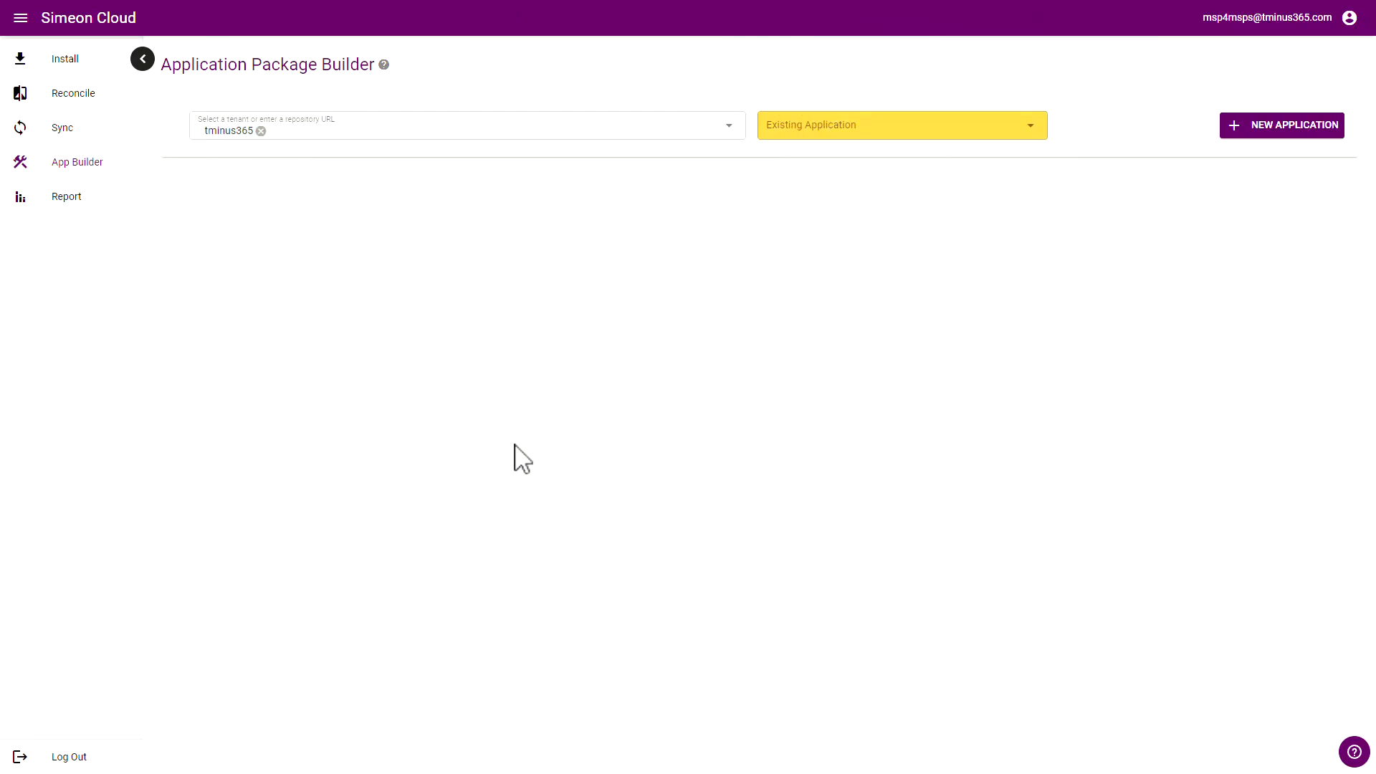
From the Sync page, open the Azure DevOps summary of tminus365's latest Sync Abobe run (20230213.5)
left_click(44, 129)
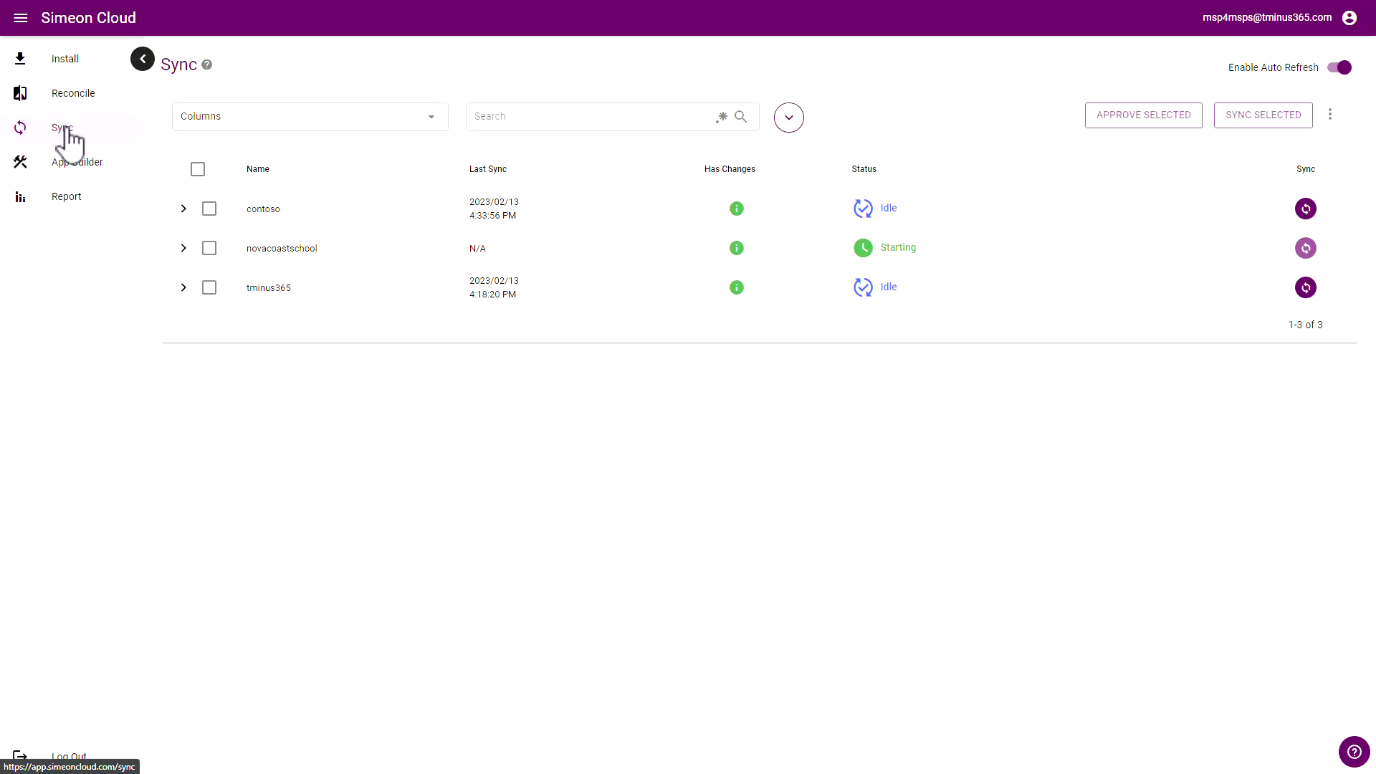
left_click(869, 287)
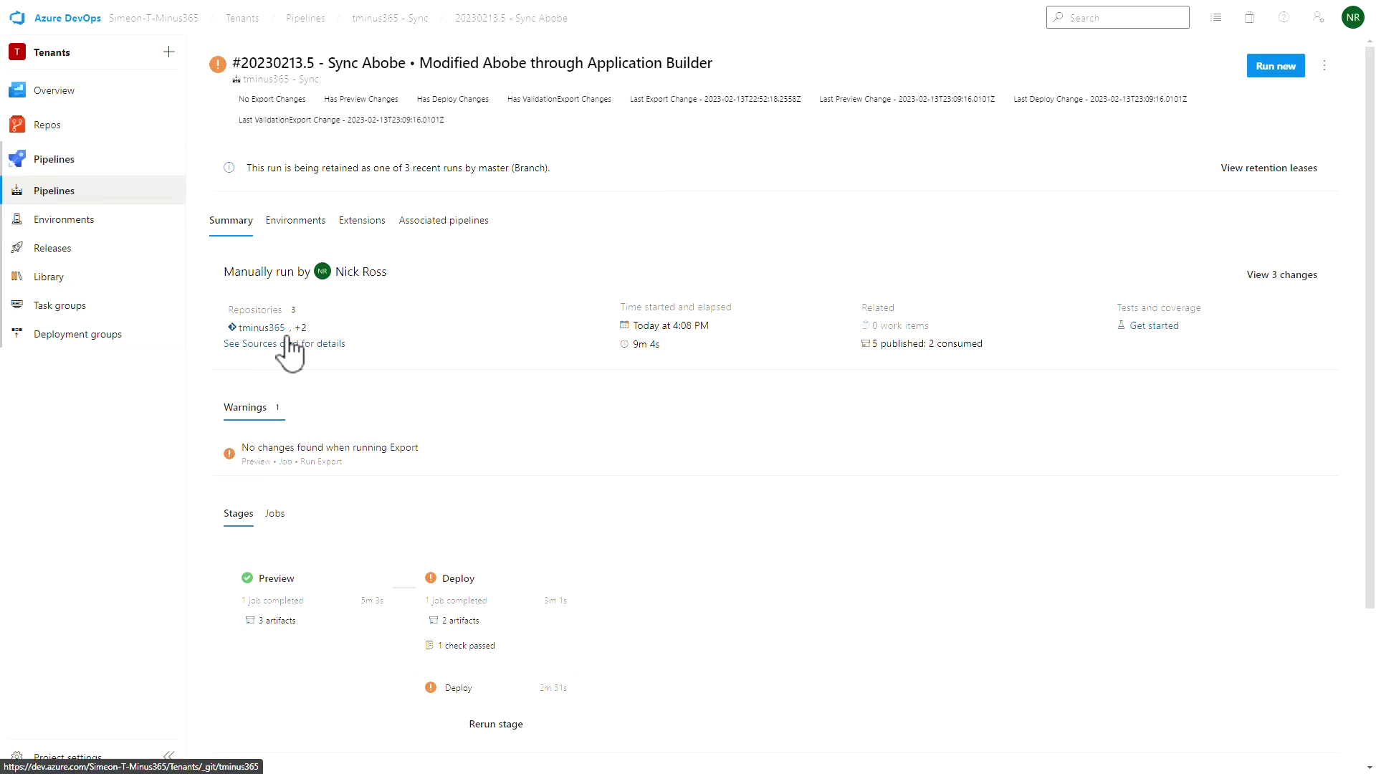
Open Source/Resources/config.tenant.json in the tminus365 repository's files
left_click(81, 126)
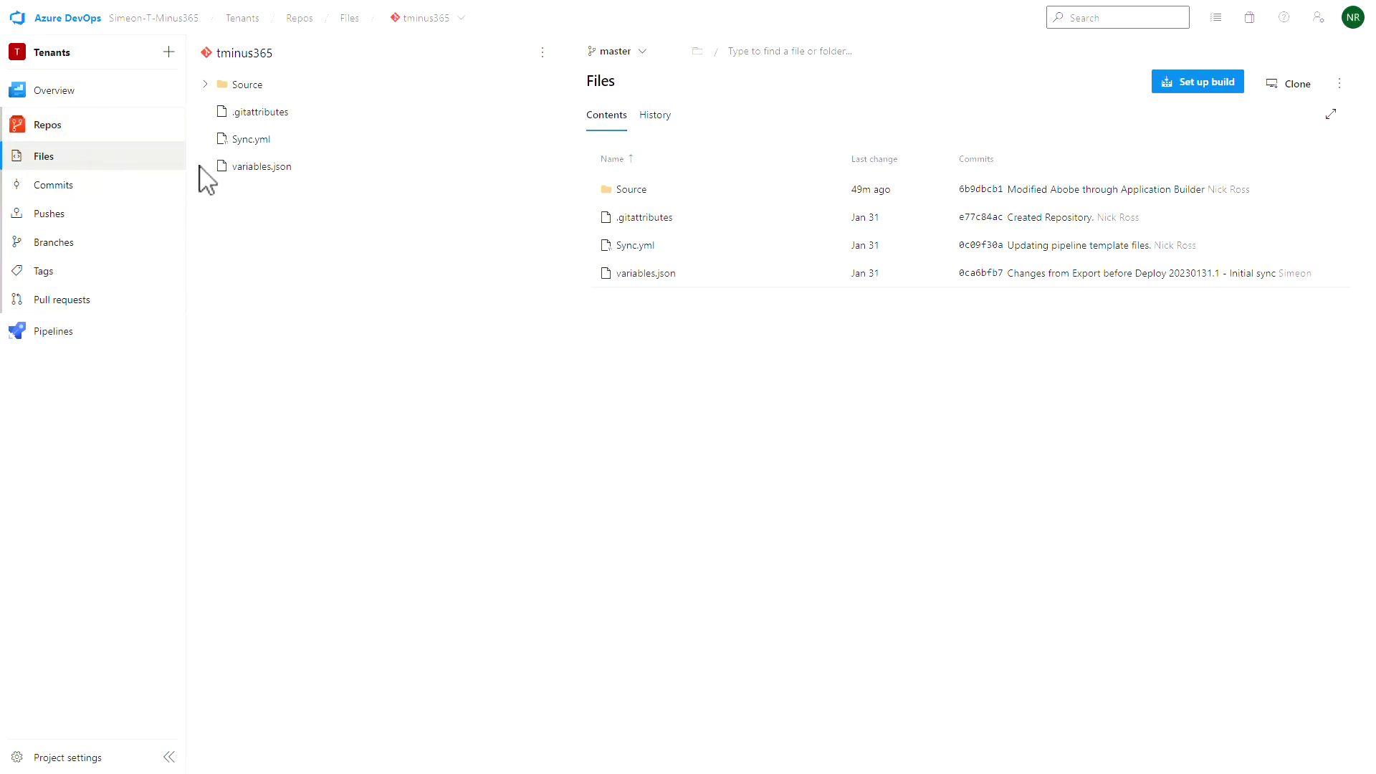
left_click(204, 85)
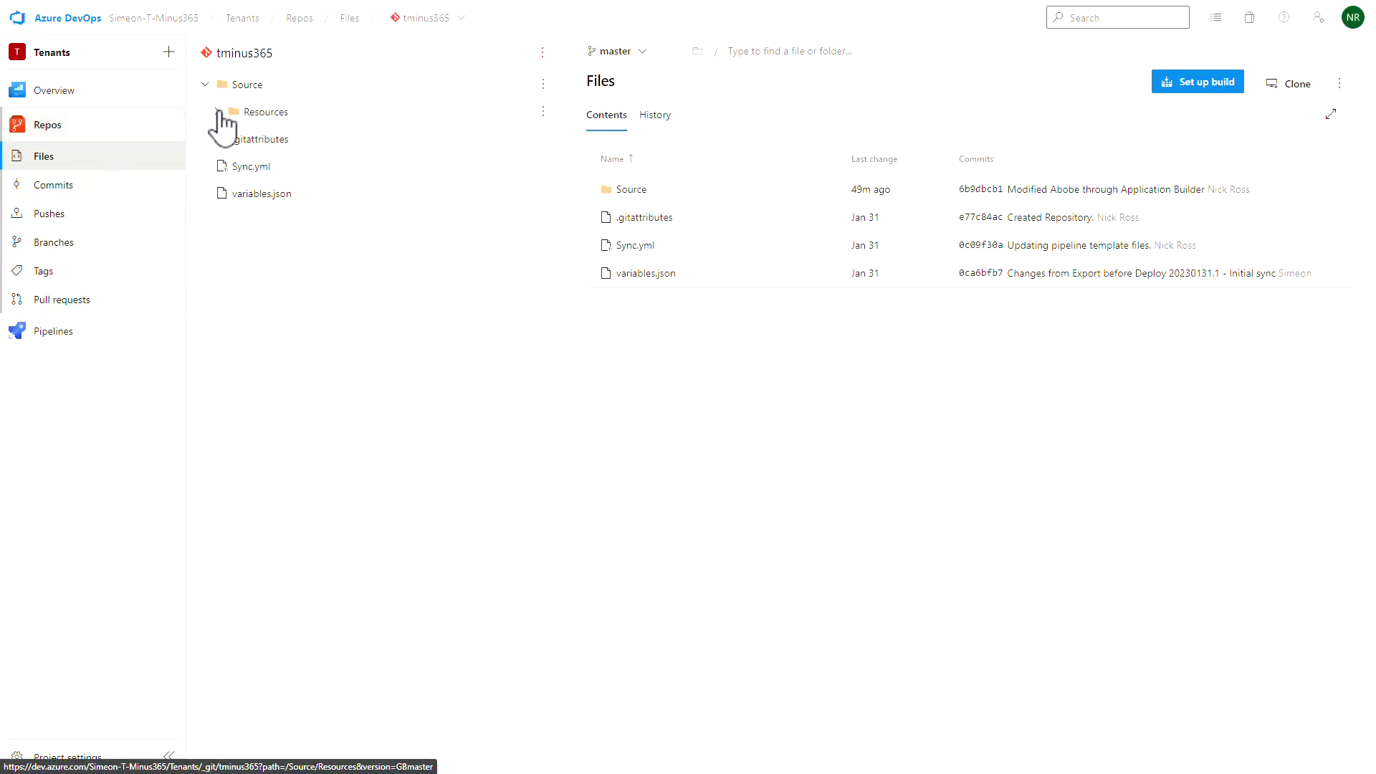
left_click(216, 111)
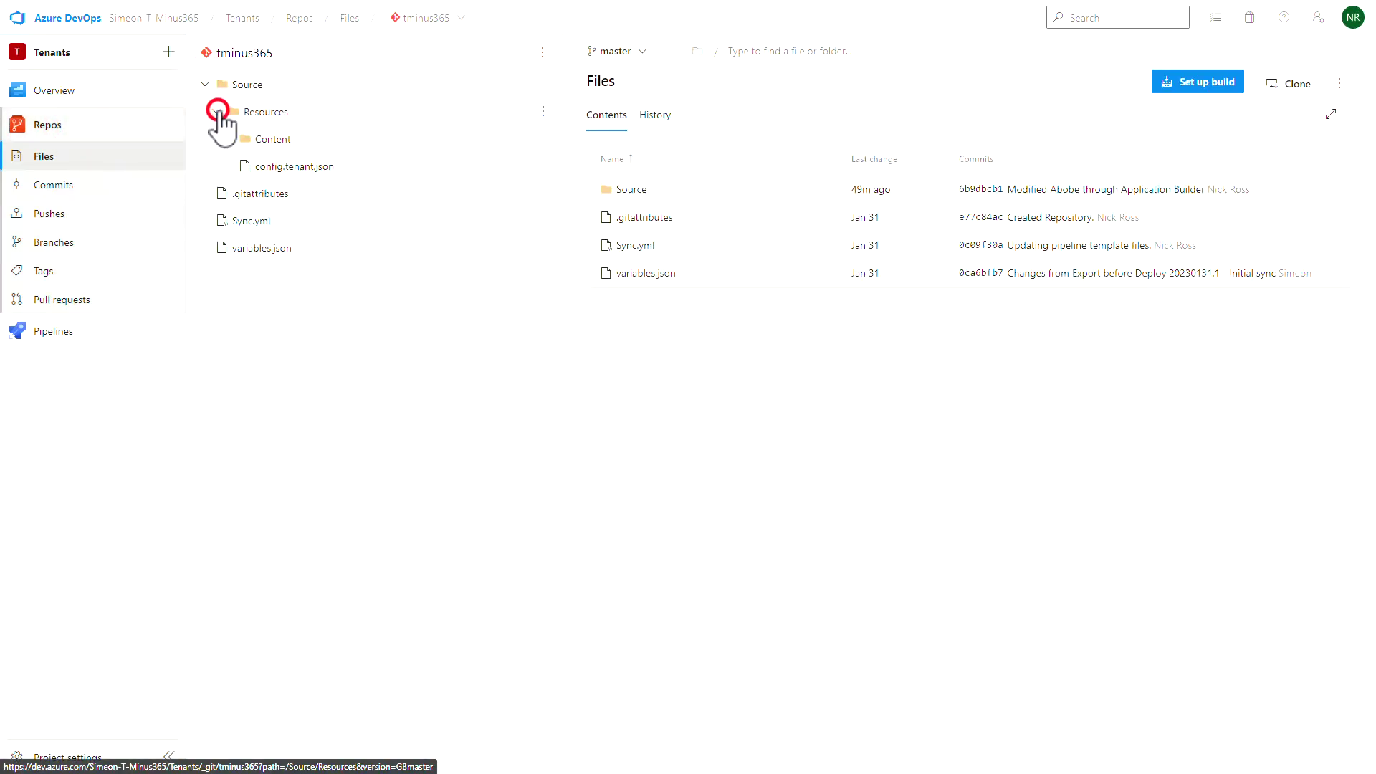
left_click(278, 166)
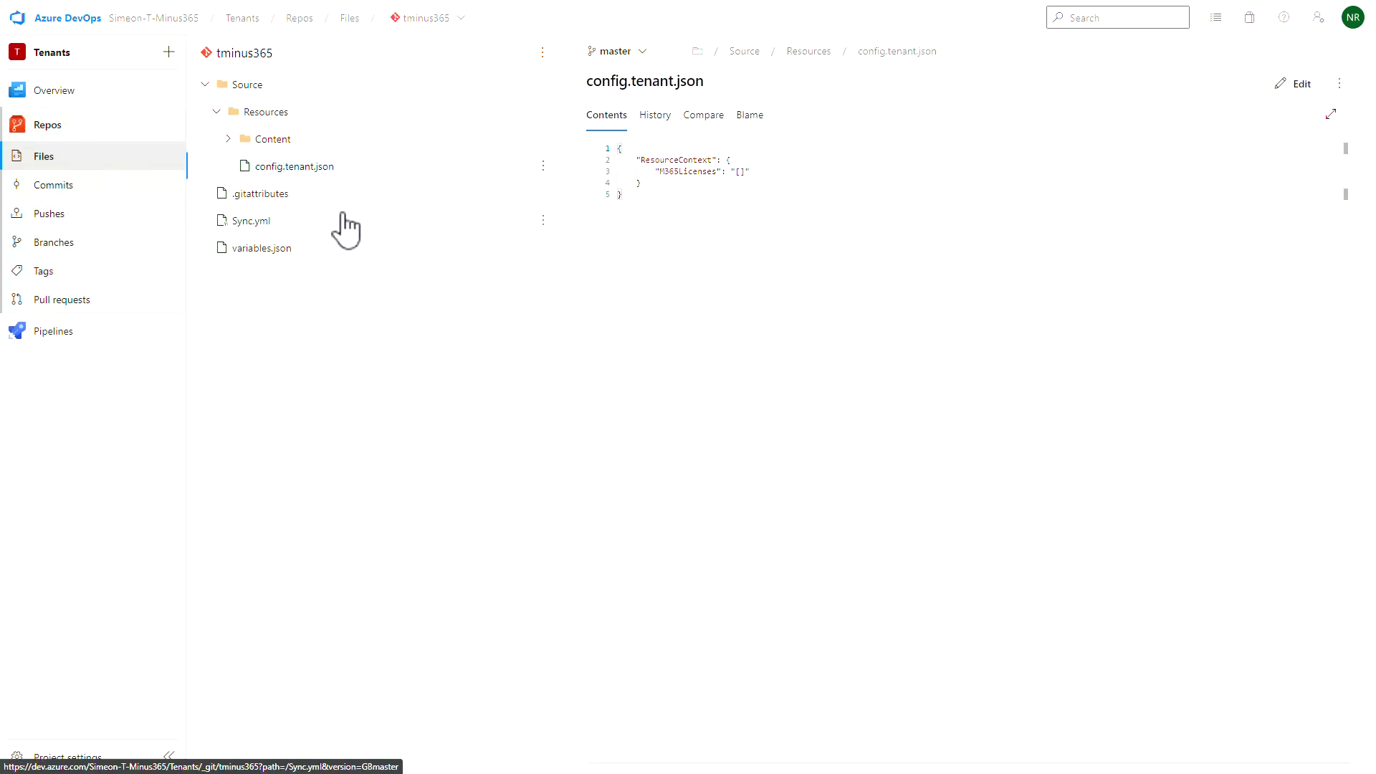
Briefly check the repository list, then put the caret after the M365Licenses value and closing brace
left_click(423, 18)
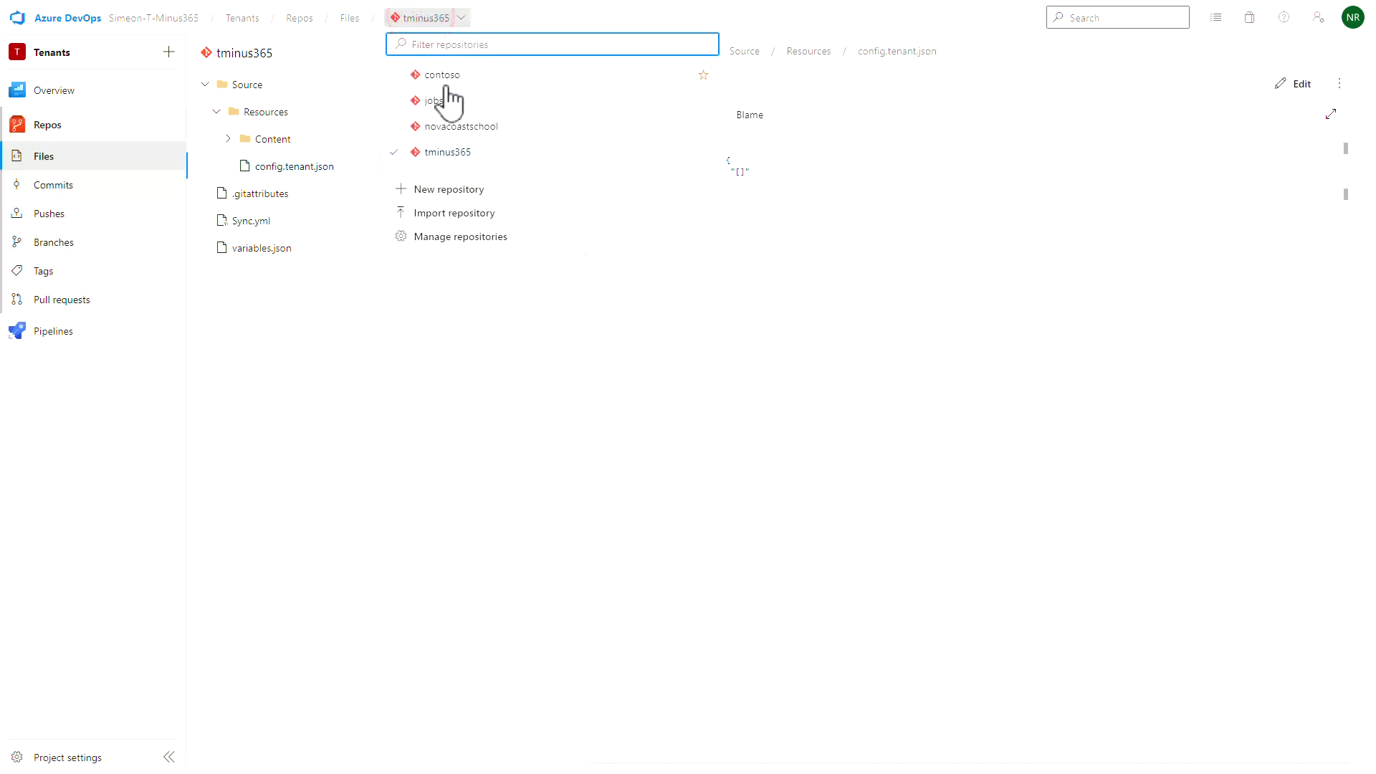
left_click(450, 16)
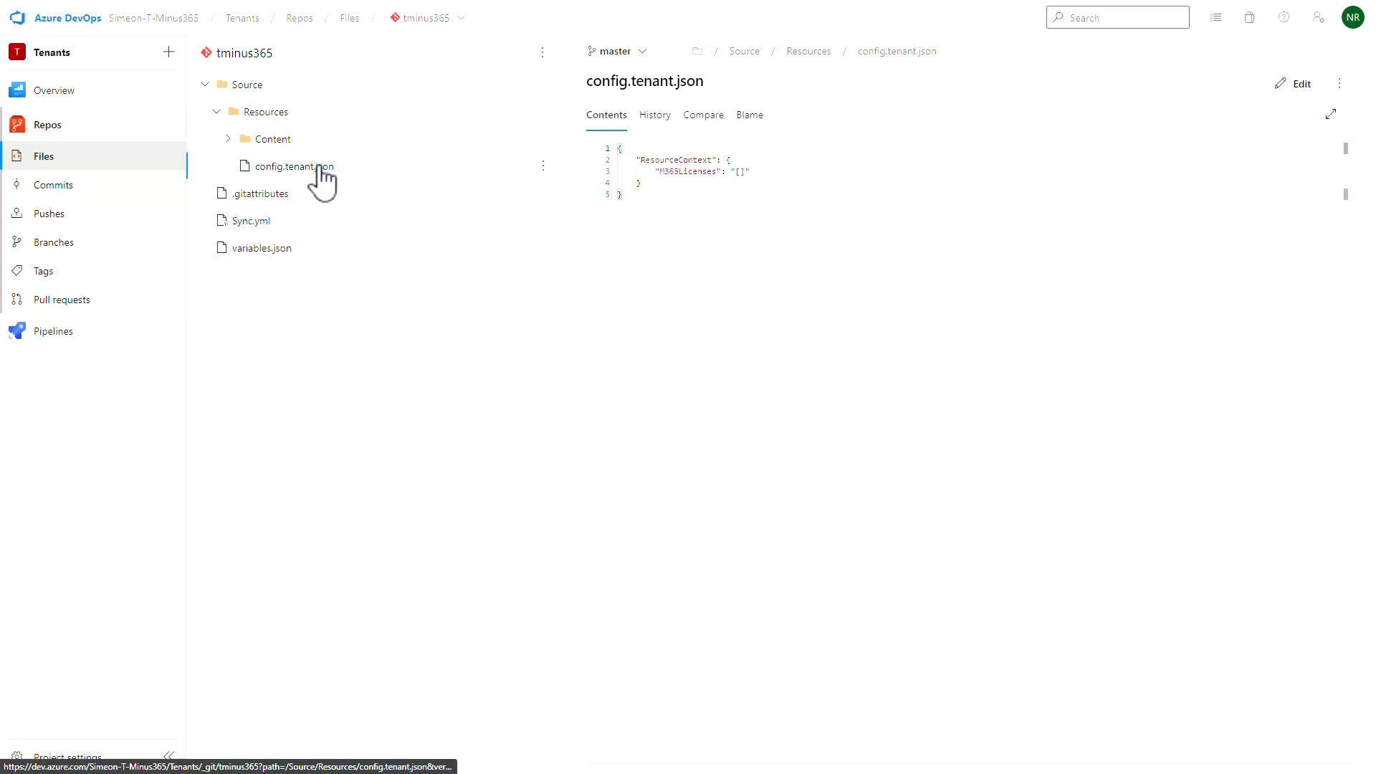
left_click(762, 172)
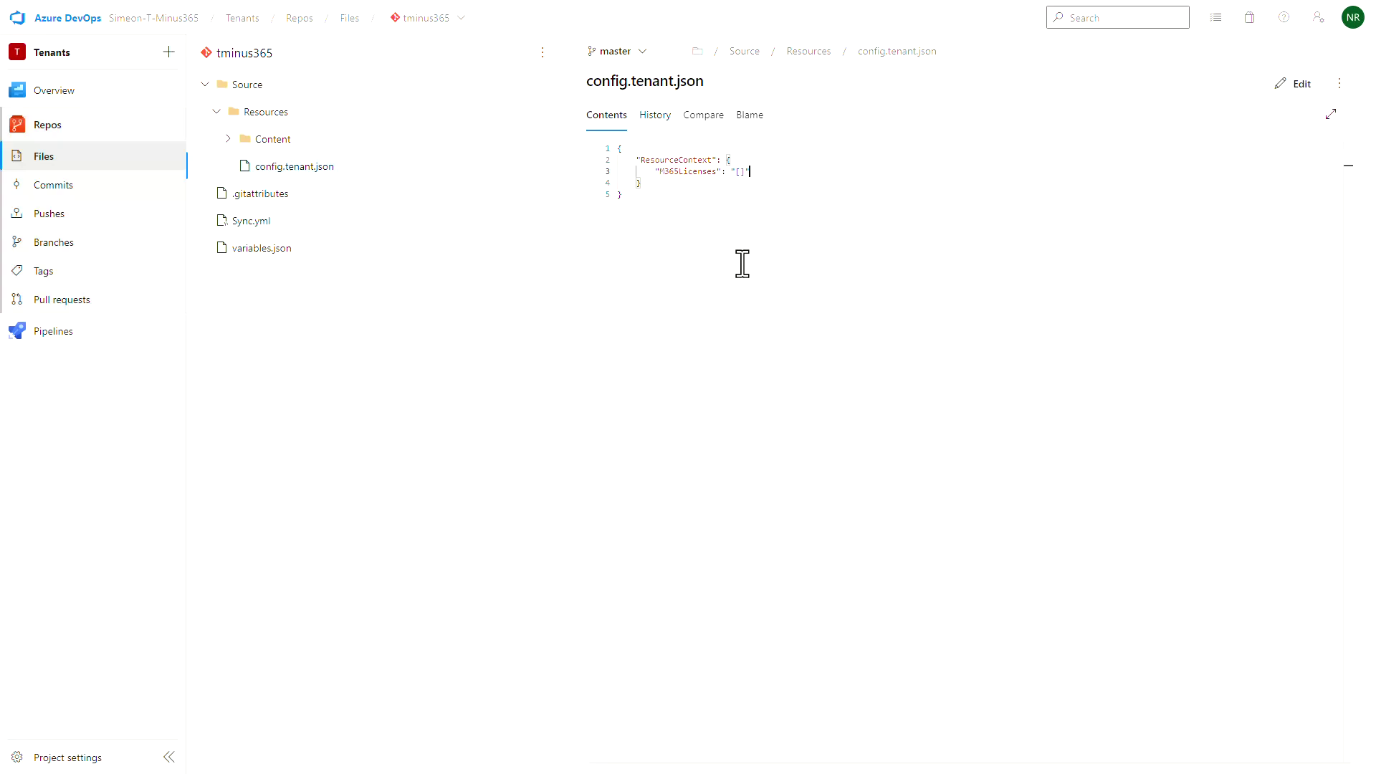
left_click(734, 206)
Edit config.tenant.json, adding a Site_Token entry after the M365Licenses value
left_click(1307, 89)
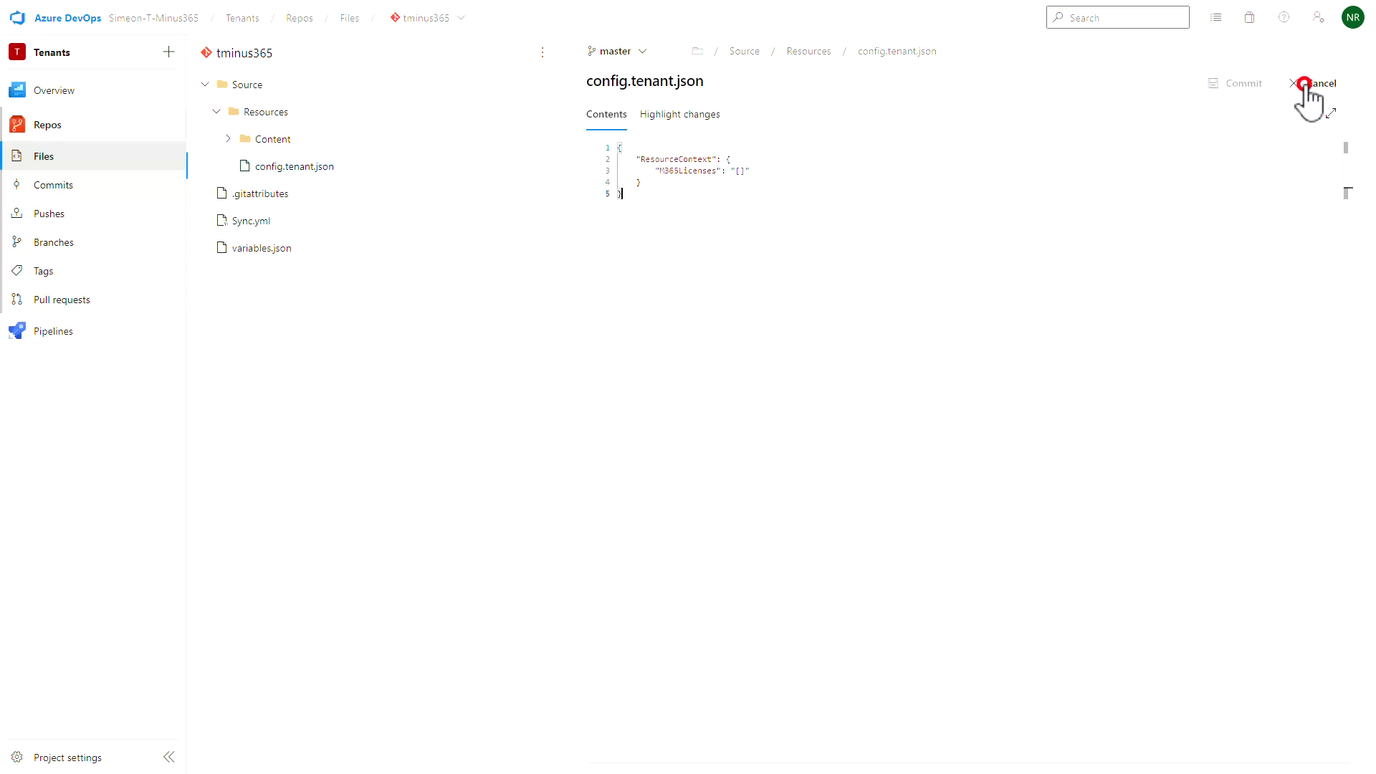
left_click(828, 175)
type(",")
key("Return")
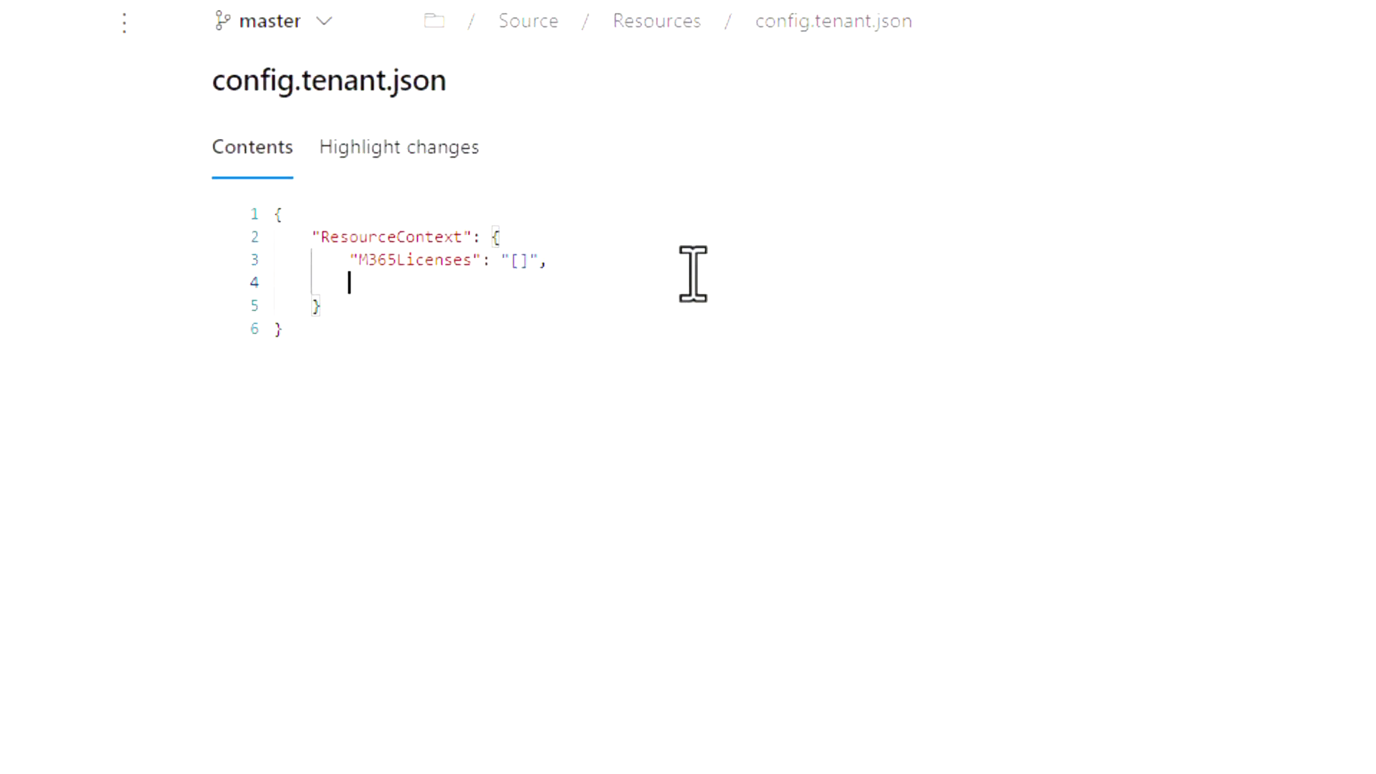
key("Return")
key("BackSpace")
key("BackSpace")
key("BackSpace")
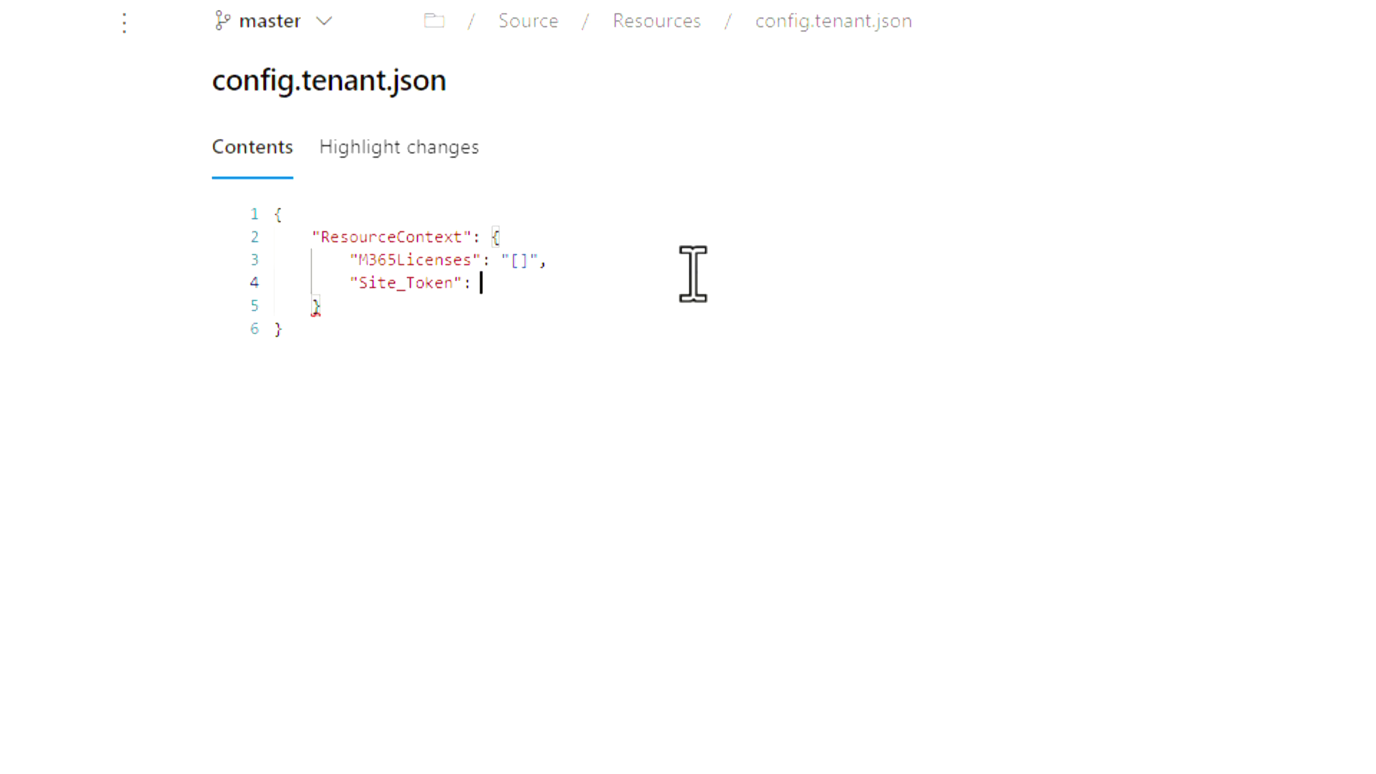
type("\"")
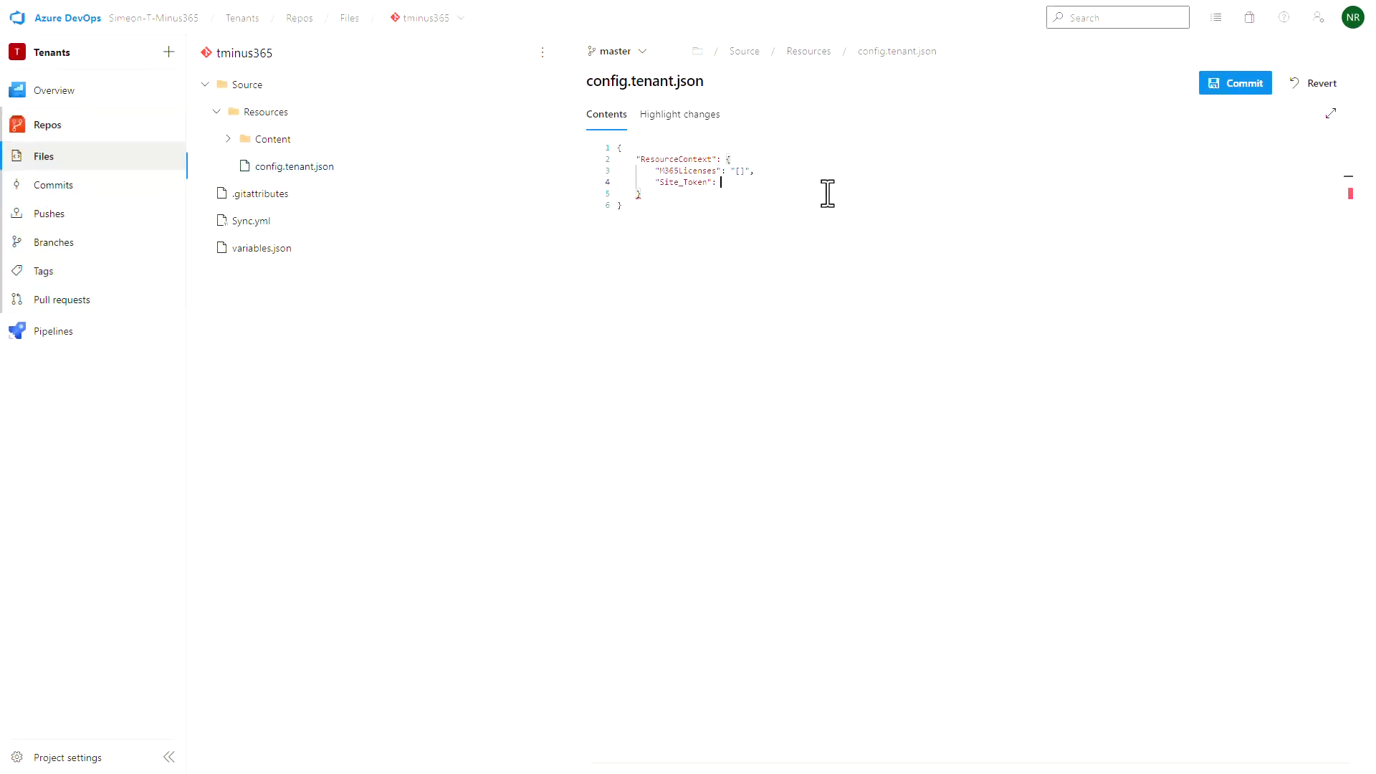
Commit the change to master with the comment "Adding Variable for S1"
left_click(1240, 84)
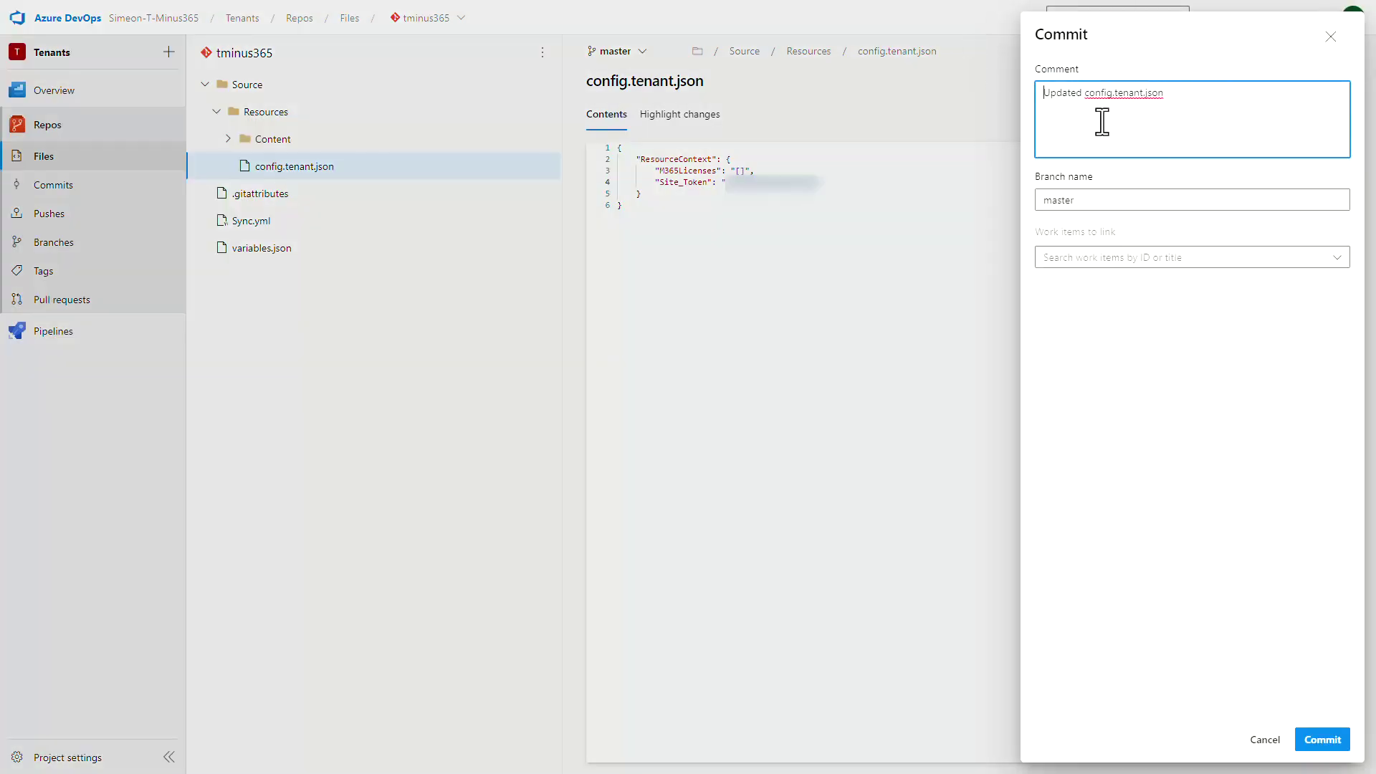
left_click_drag(1188, 95, 1029, 107)
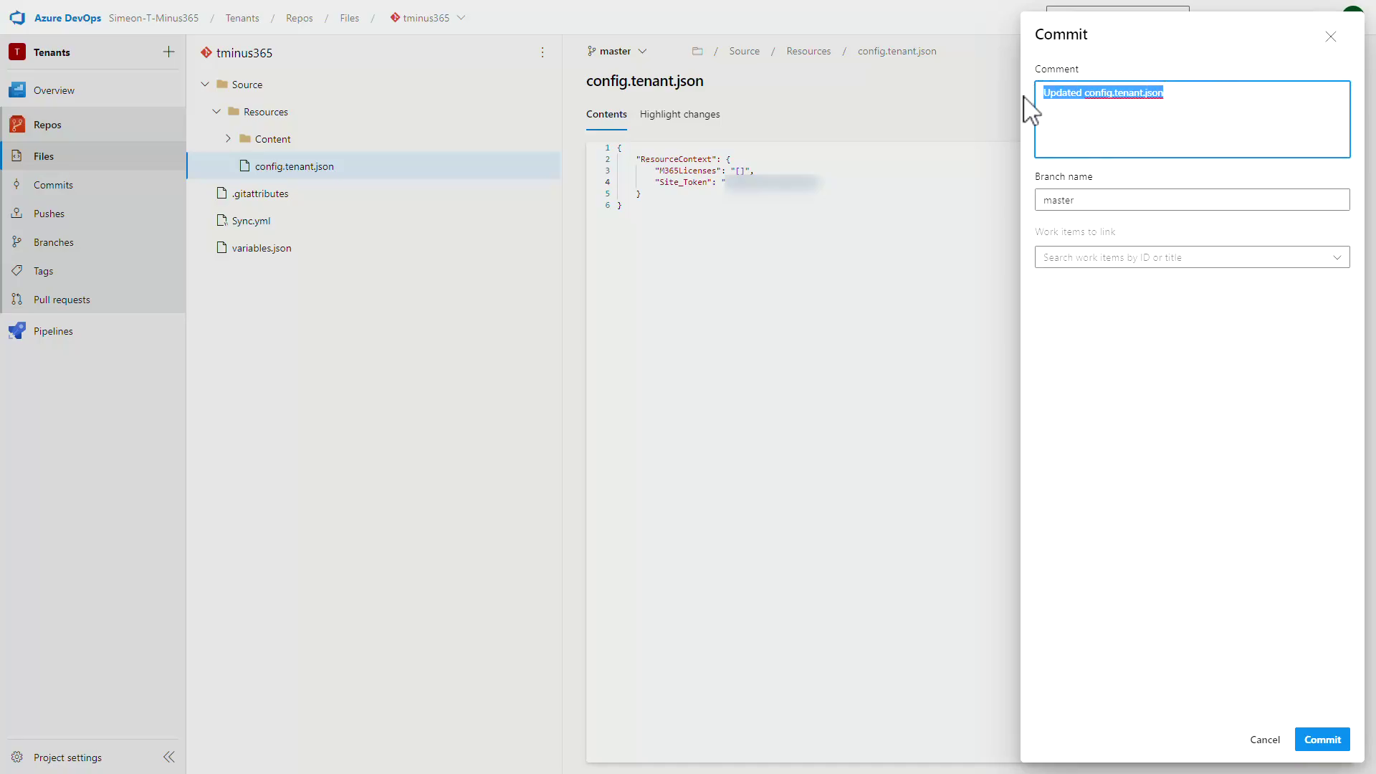
type("Adding Variable for S1")
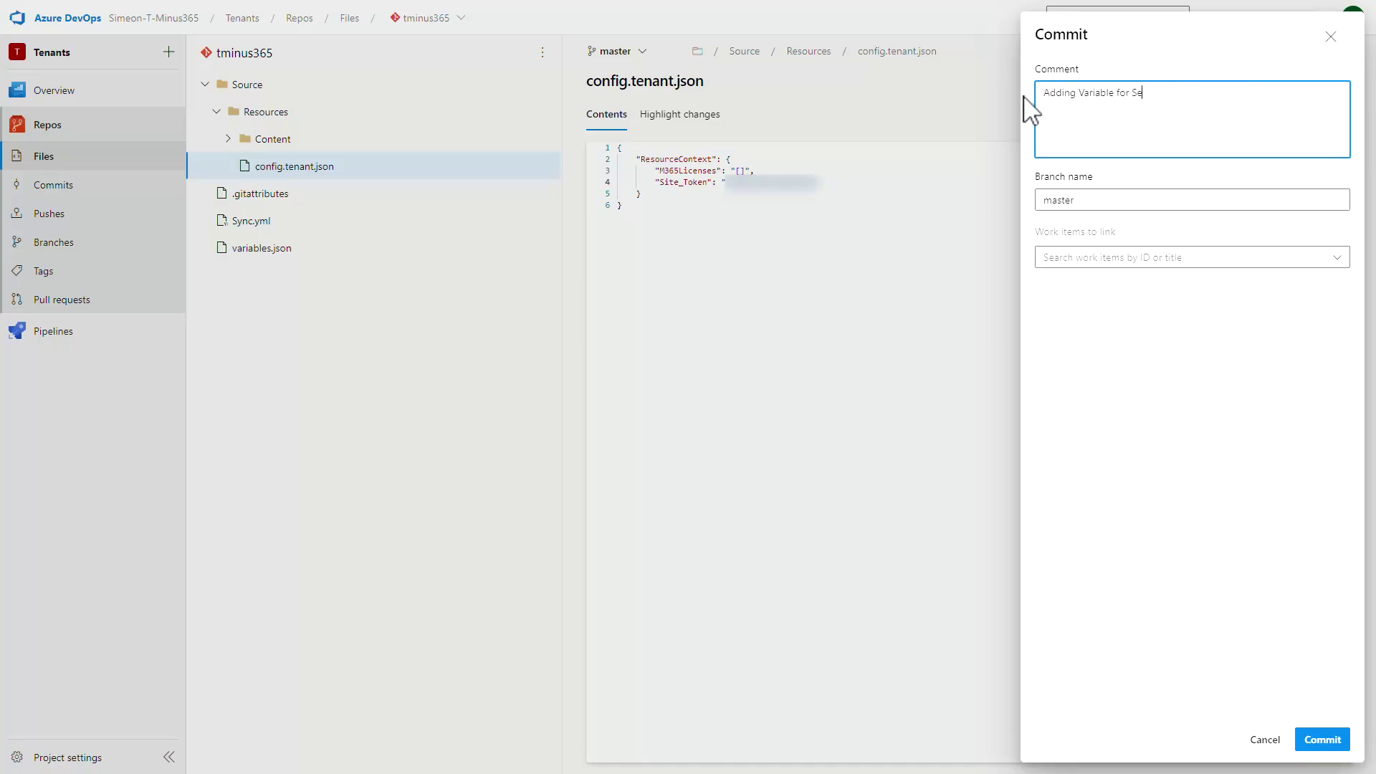
left_click(1323, 740)
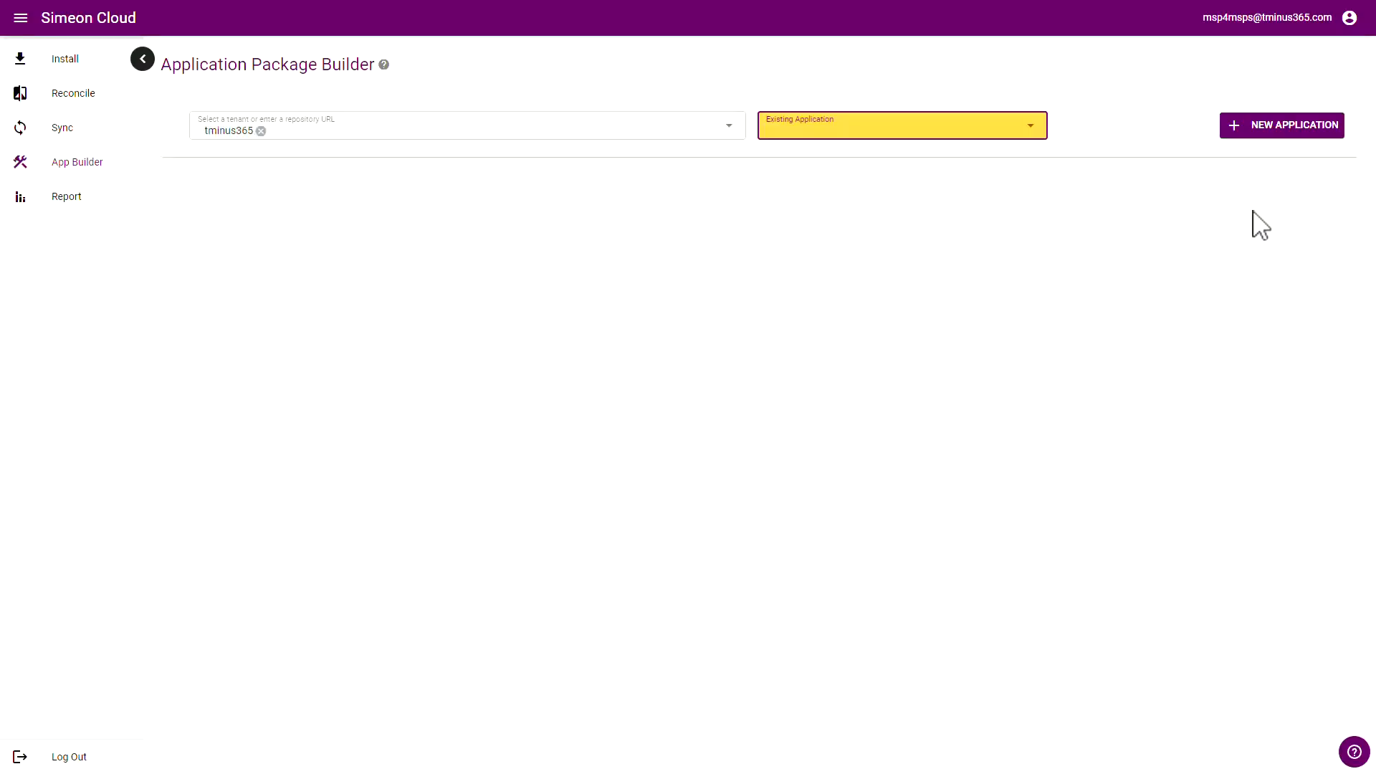
Create a new application package and continue past the Setup and Download Resources steps
left_click(1263, 131)
left_click(653, 401)
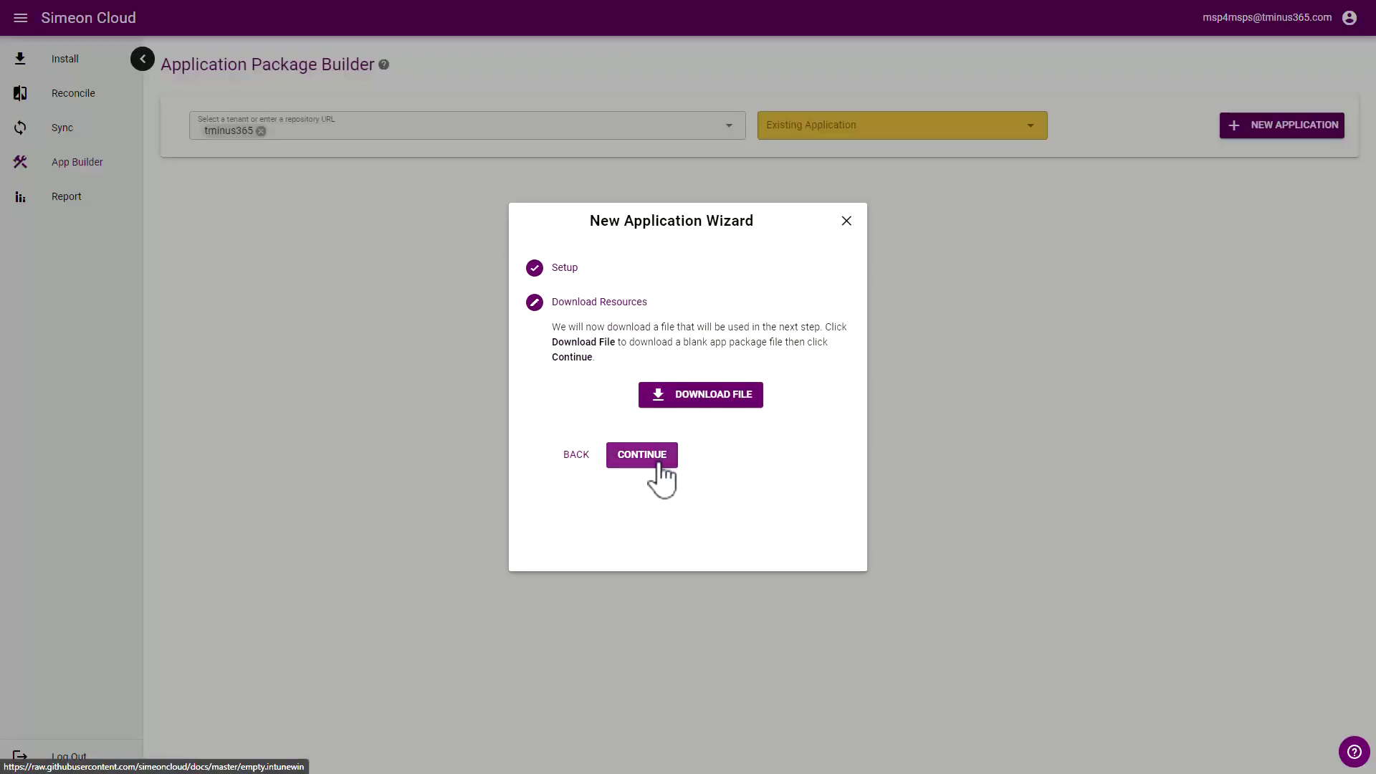
left_click(657, 462)
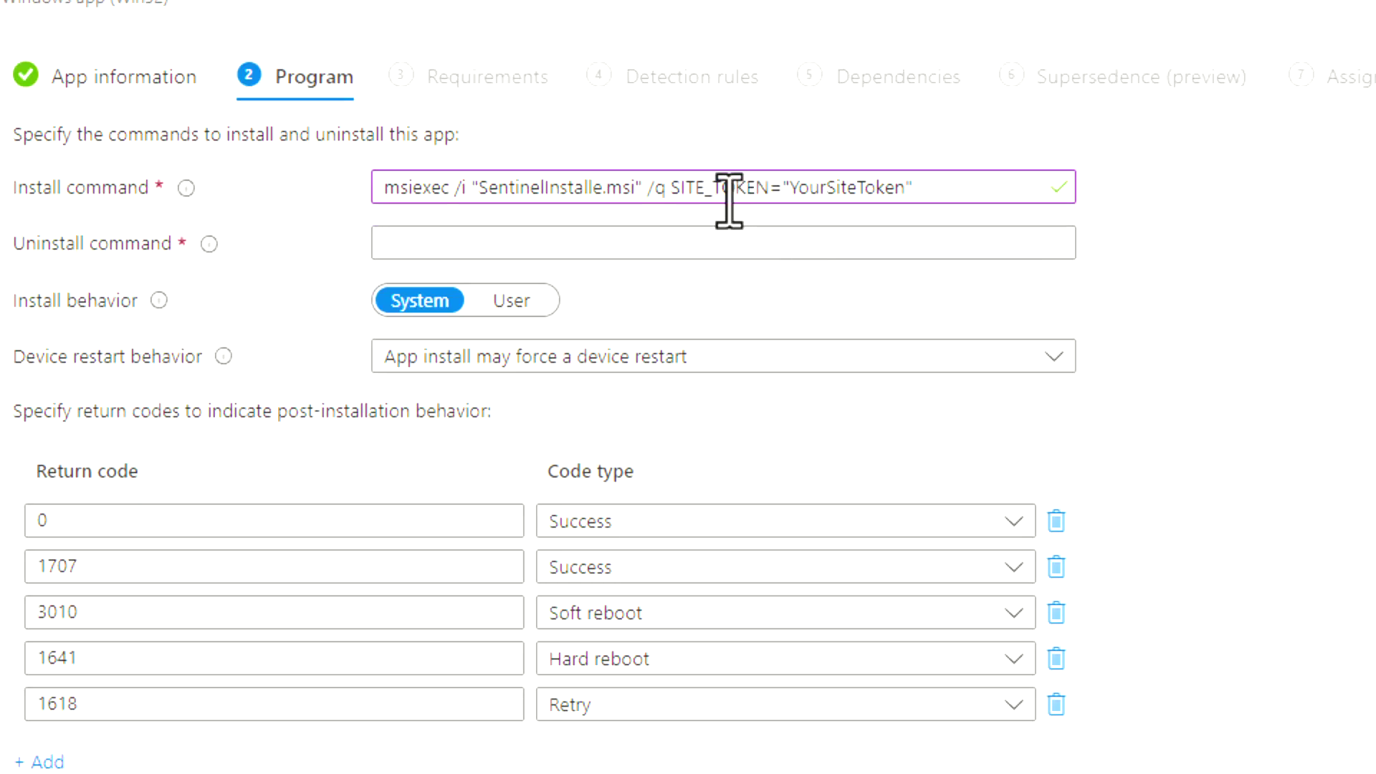
Highlight the SITE_TOKEN part of the msiexec SentinelInstalle.msi install command
left_click_drag(666, 188, 906, 187)
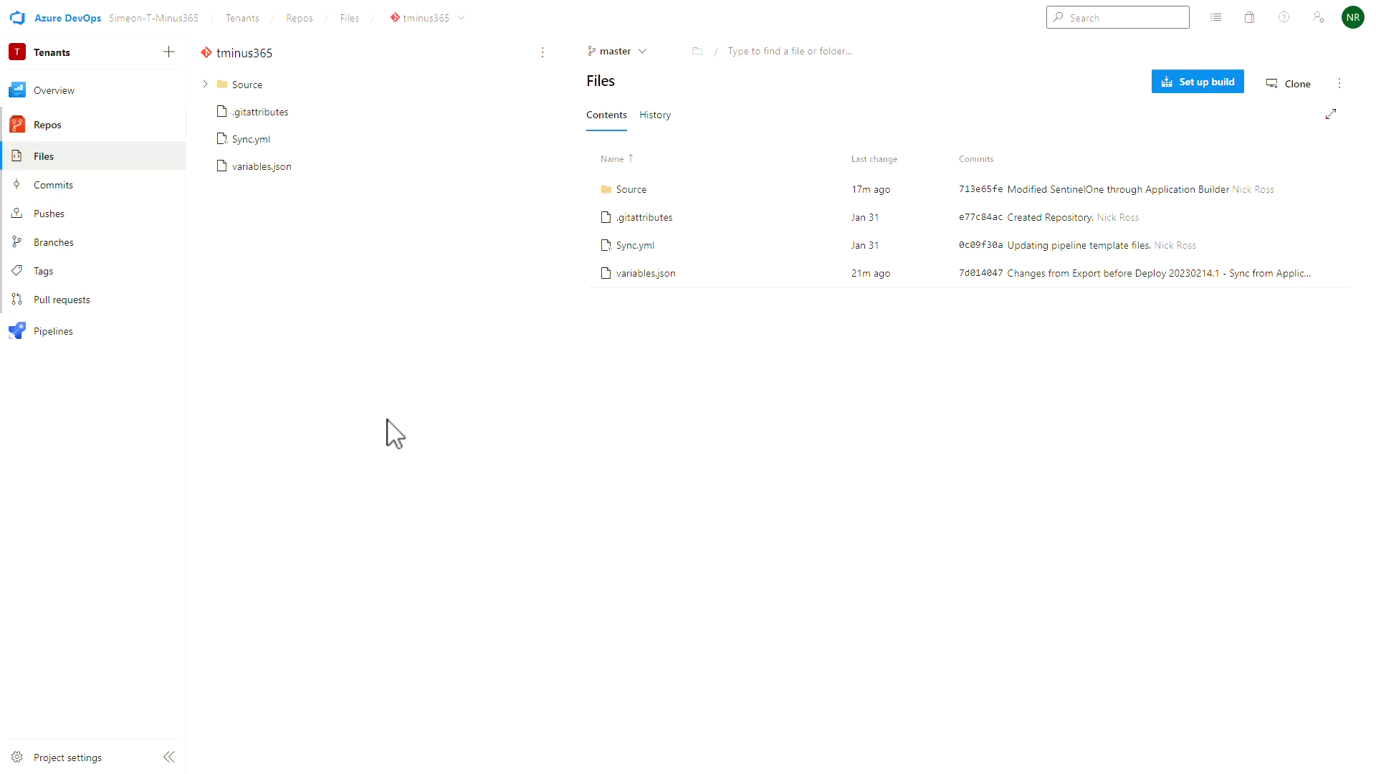
Expand Source, Resources, Content, MSGraph, DeviceAppManagement and MobileApps to reveal SentinelOne.json
left_click(205, 85)
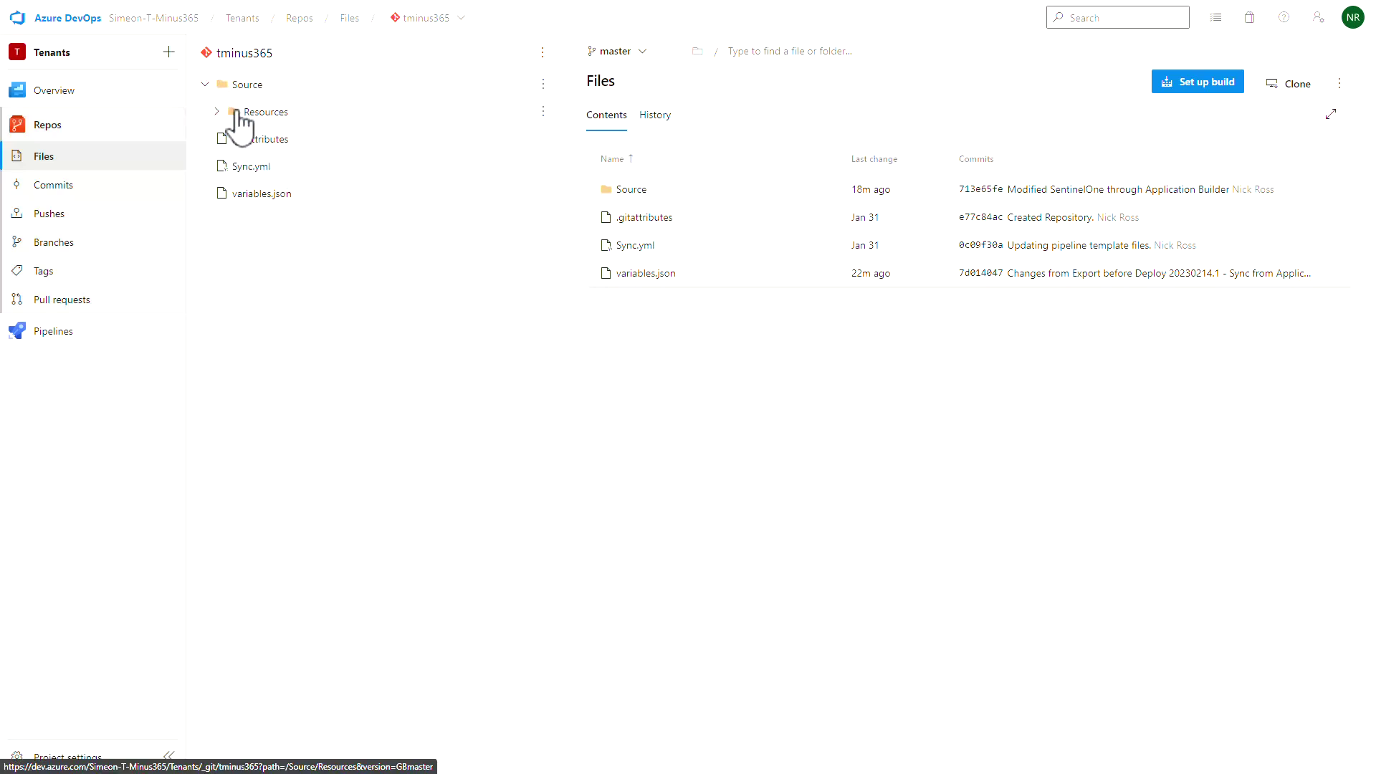
left_click(217, 109)
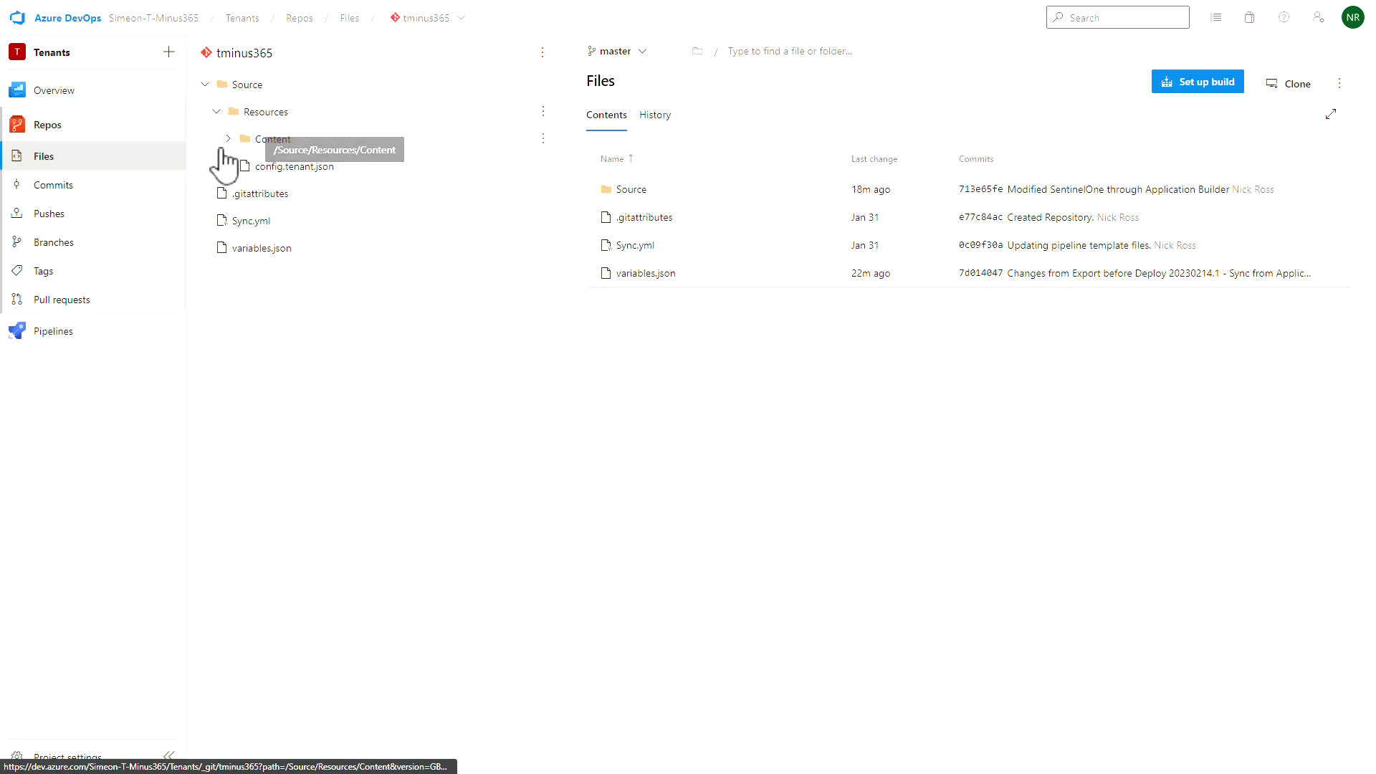
left_click(228, 137)
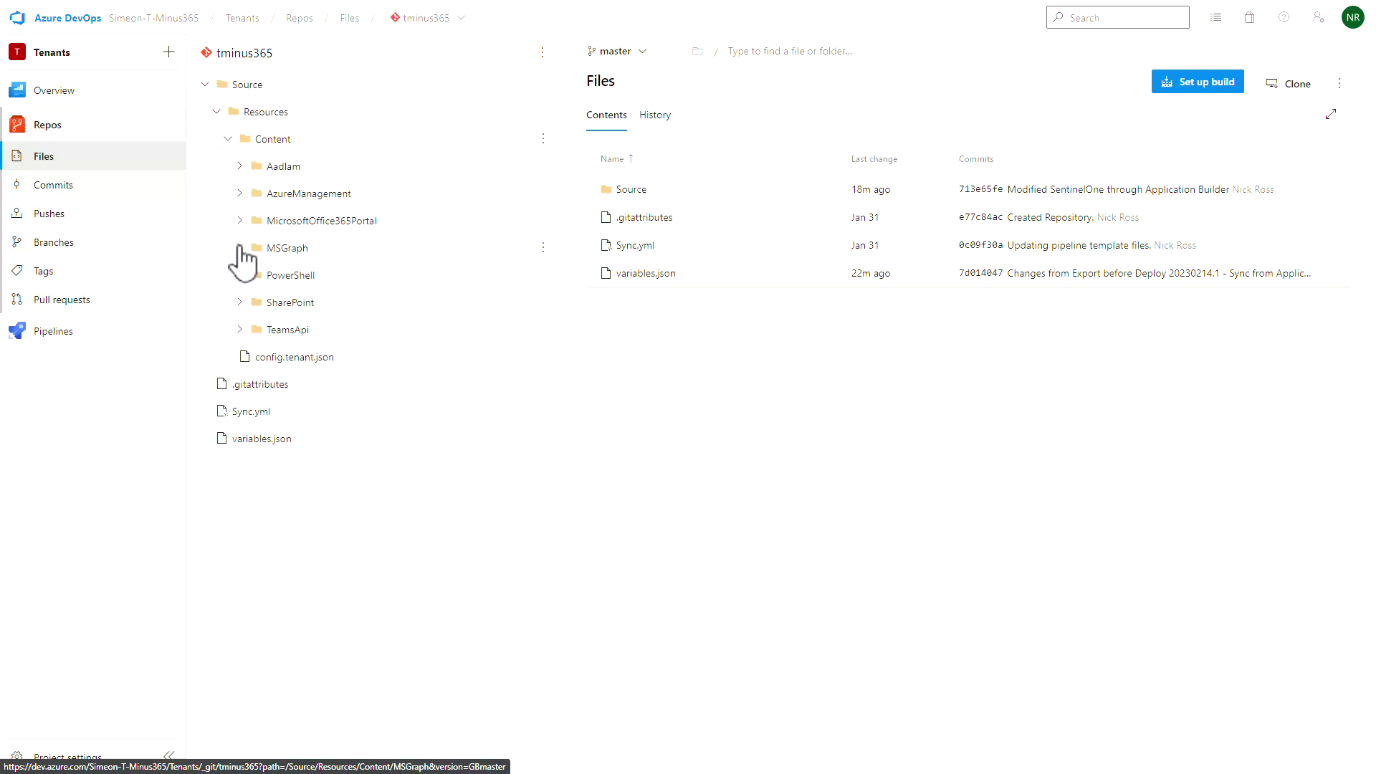
left_click(239, 247)
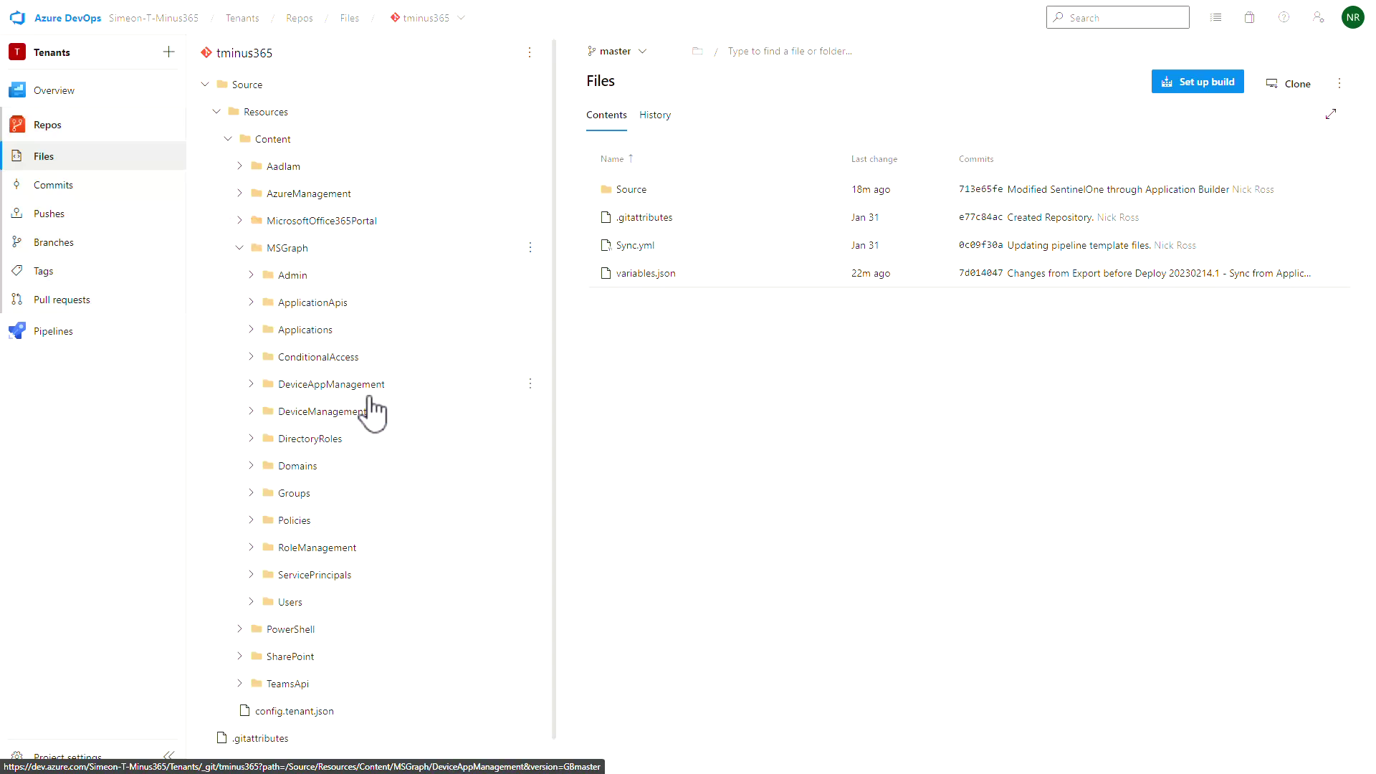
left_click(250, 384)
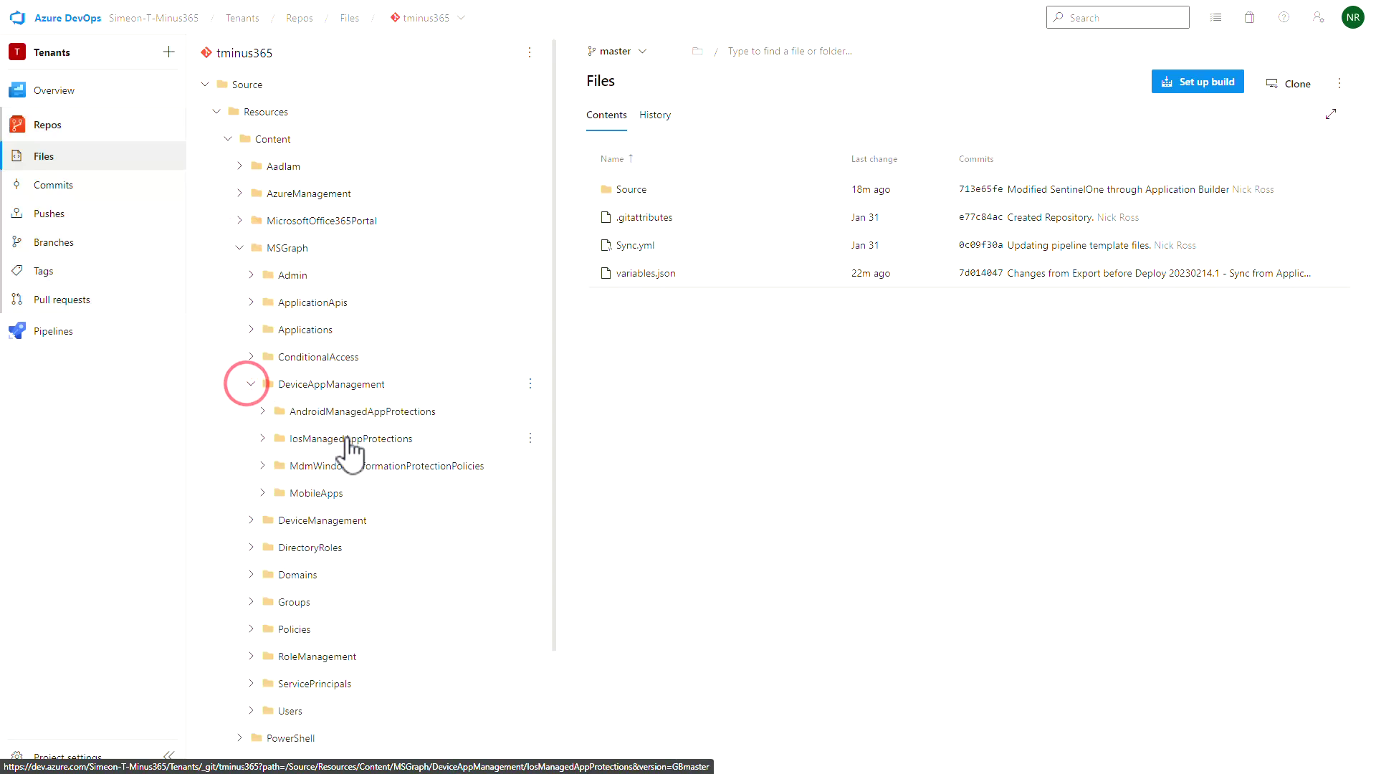
left_click(260, 491)
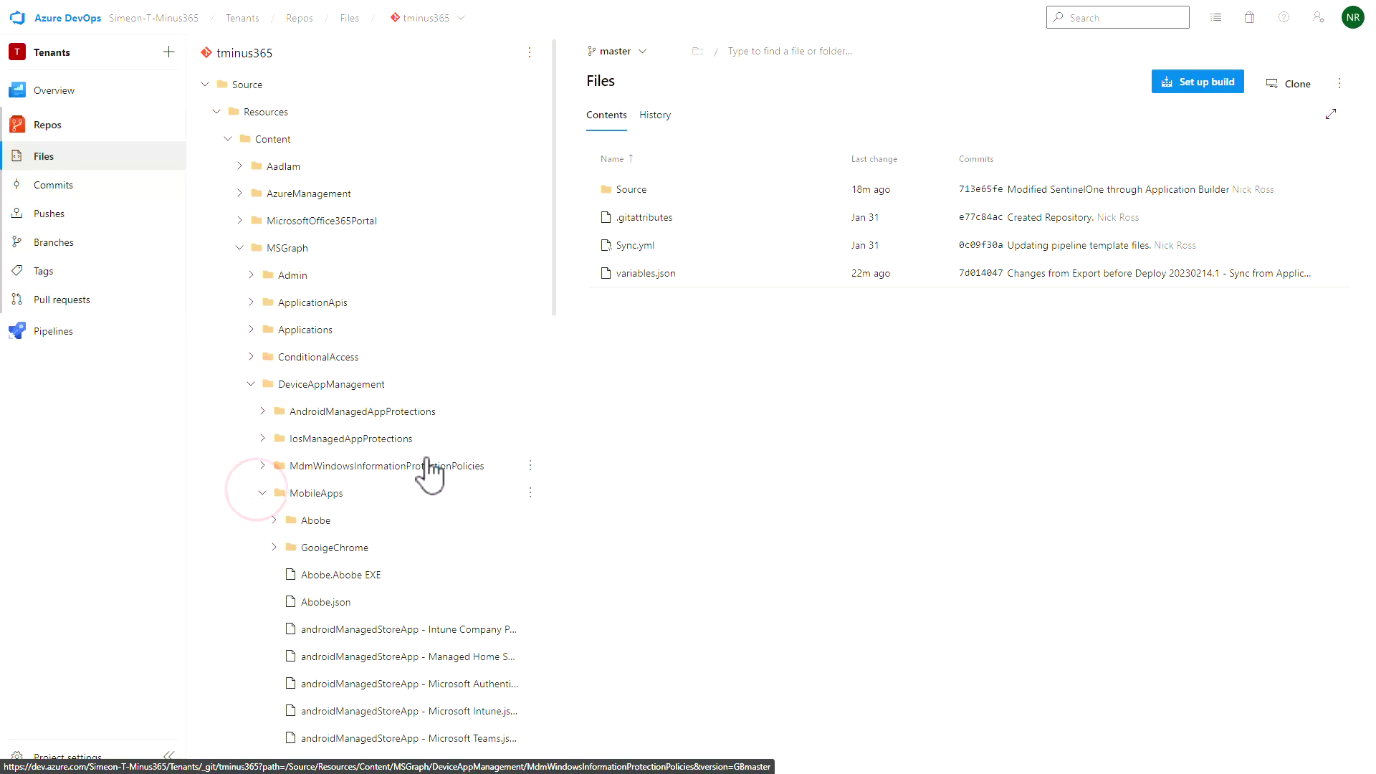
scroll(429, 473, "down", 5)
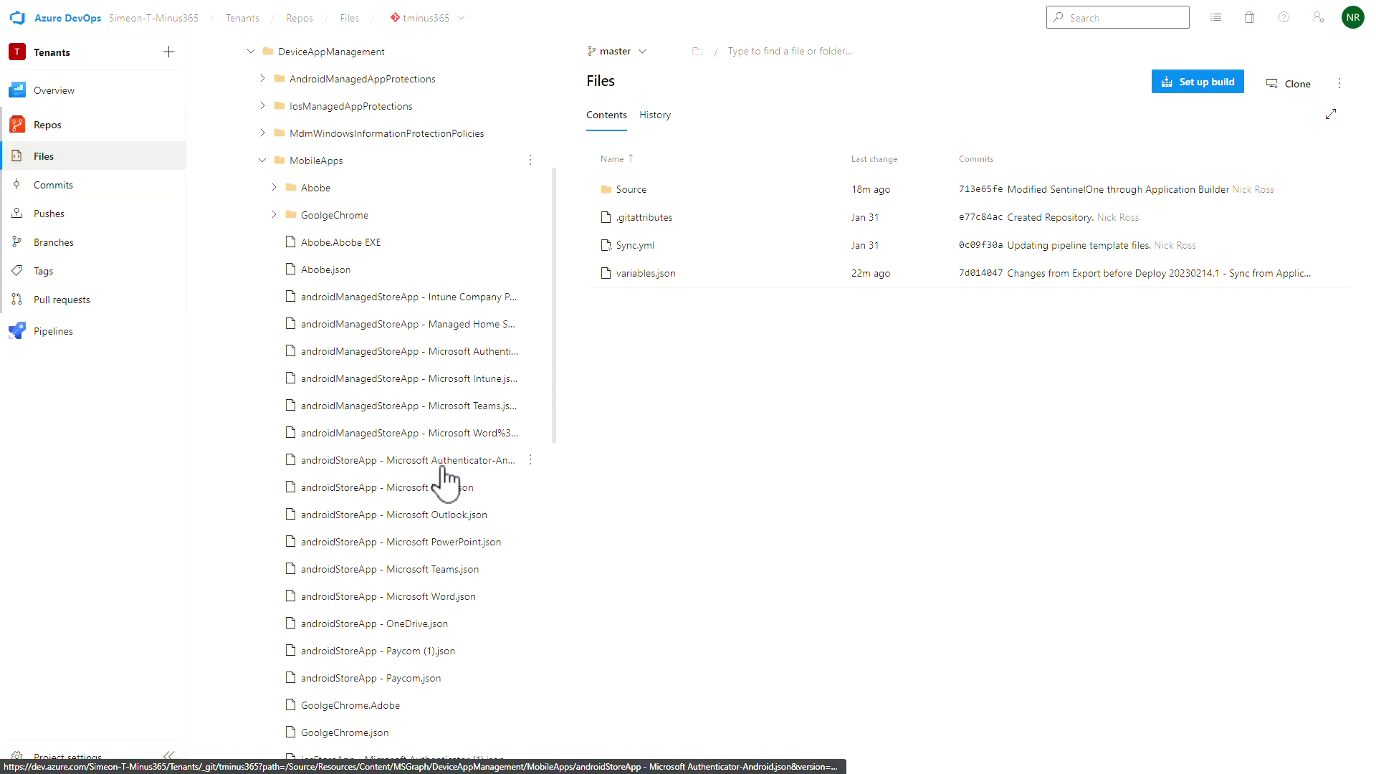
scroll(444, 478, "down", 5)
scroll(445, 480, "down", 3)
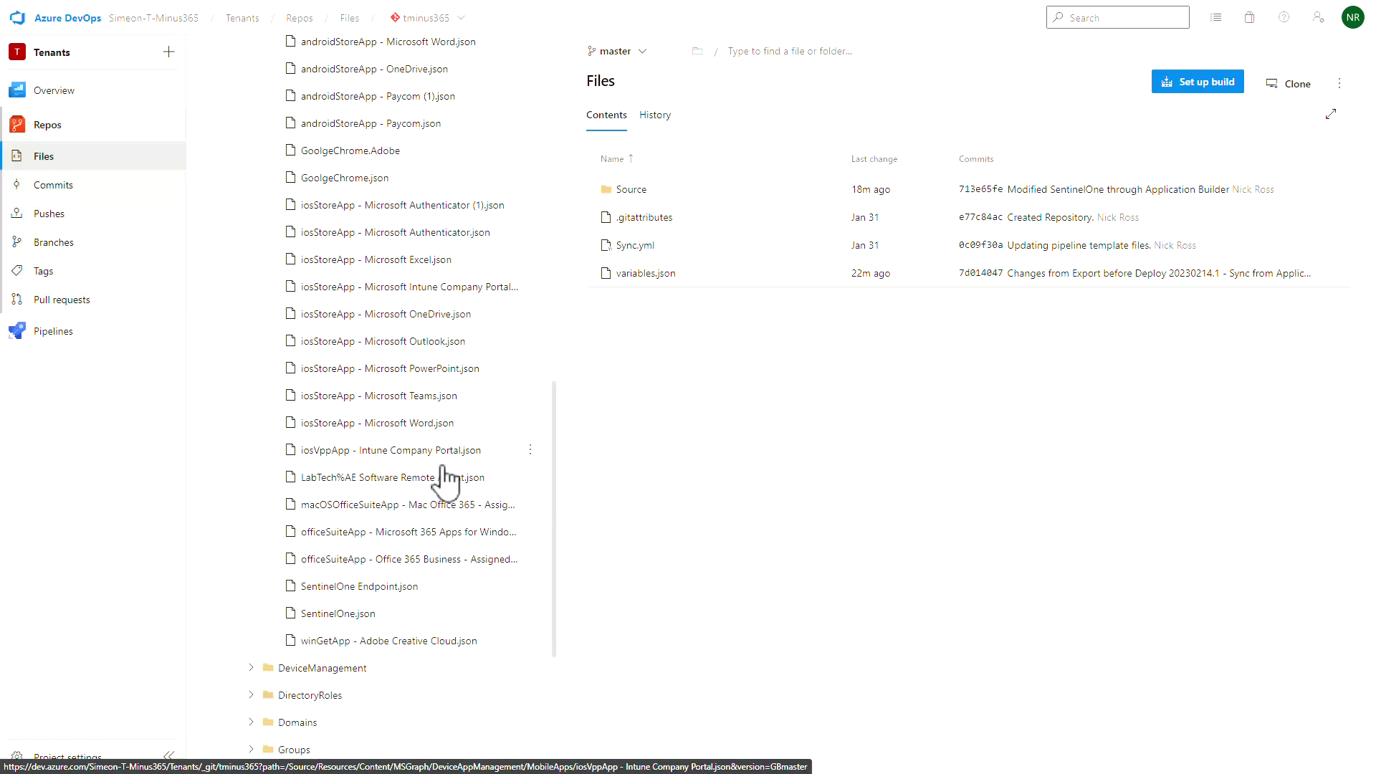
Open SentinelOne.json and highlight the installCommandLine using ${ResourceContext:Site_Token}
left_click(349, 614)
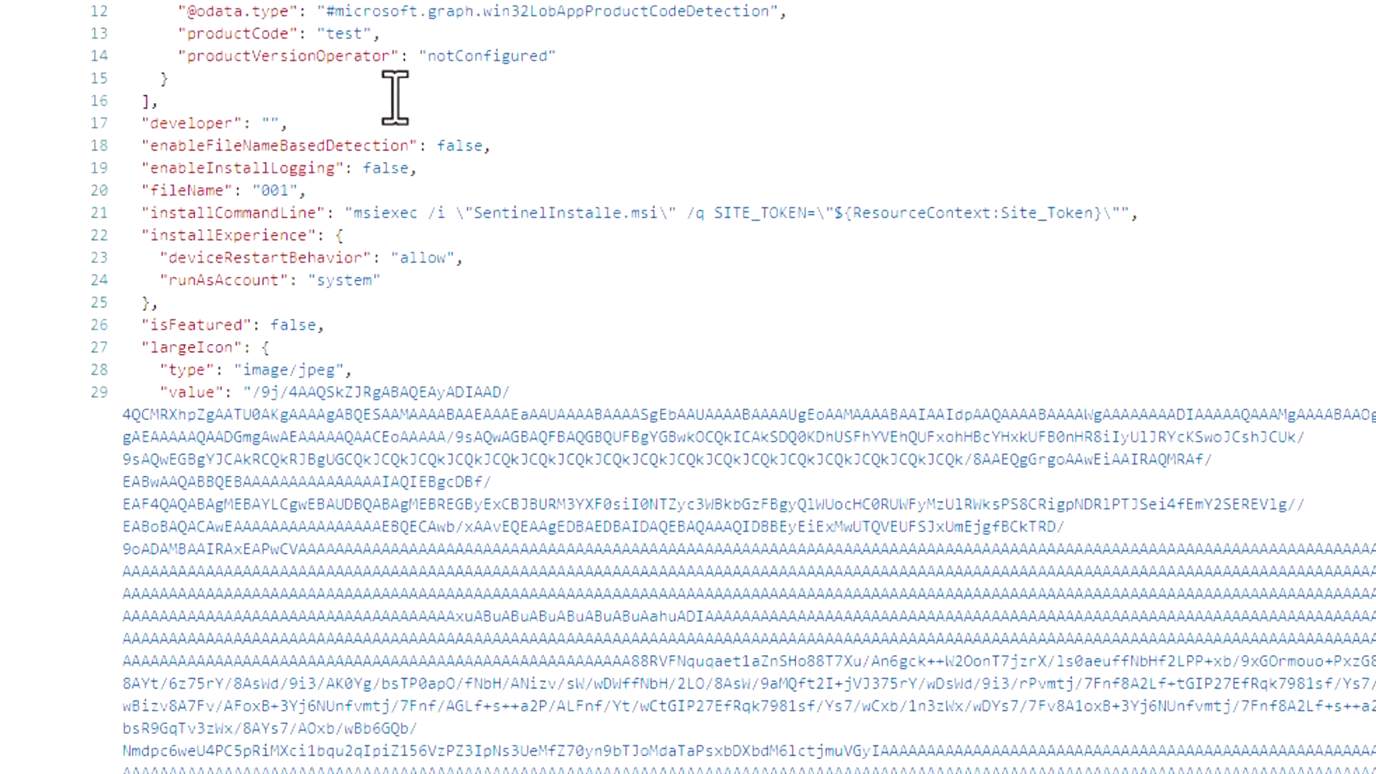
left_click_drag(169, 204, 301, 205)
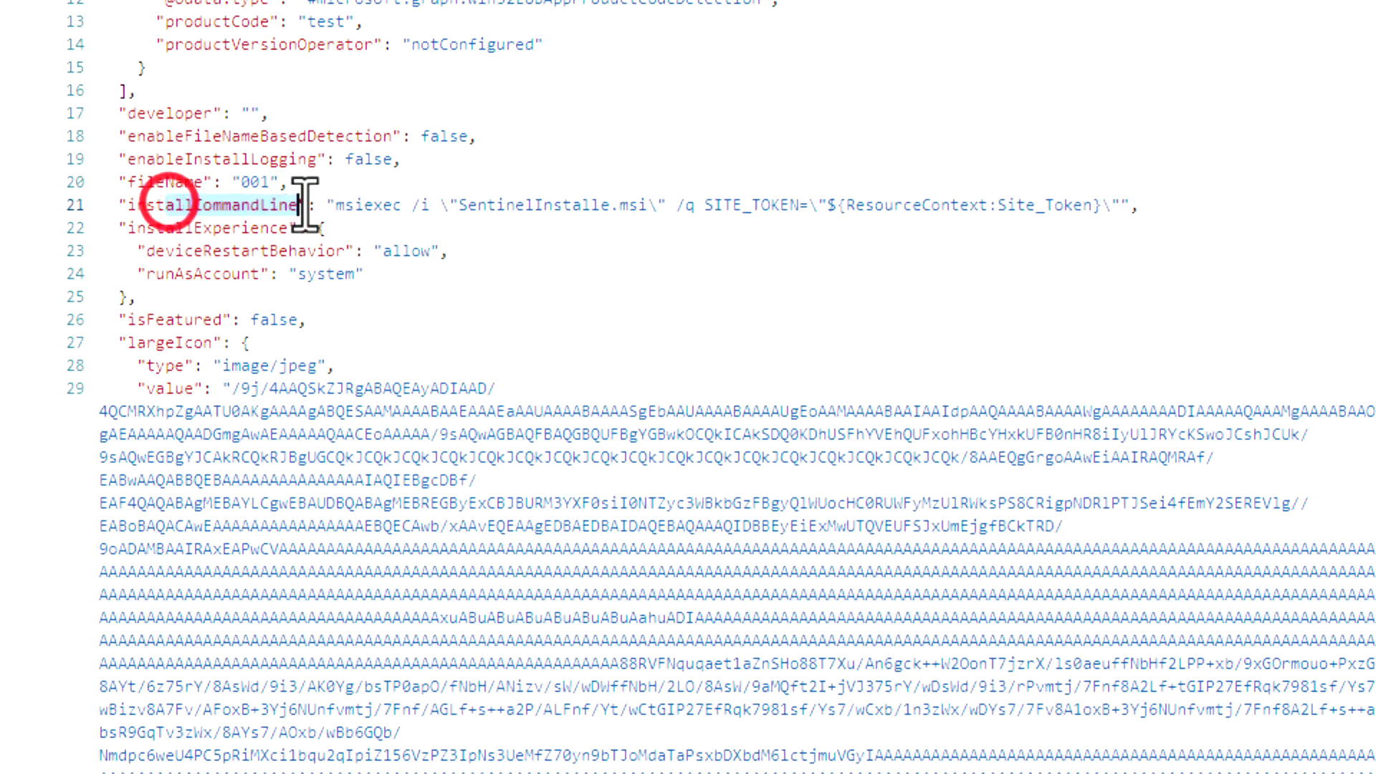
left_click_drag(827, 205, 1105, 212)
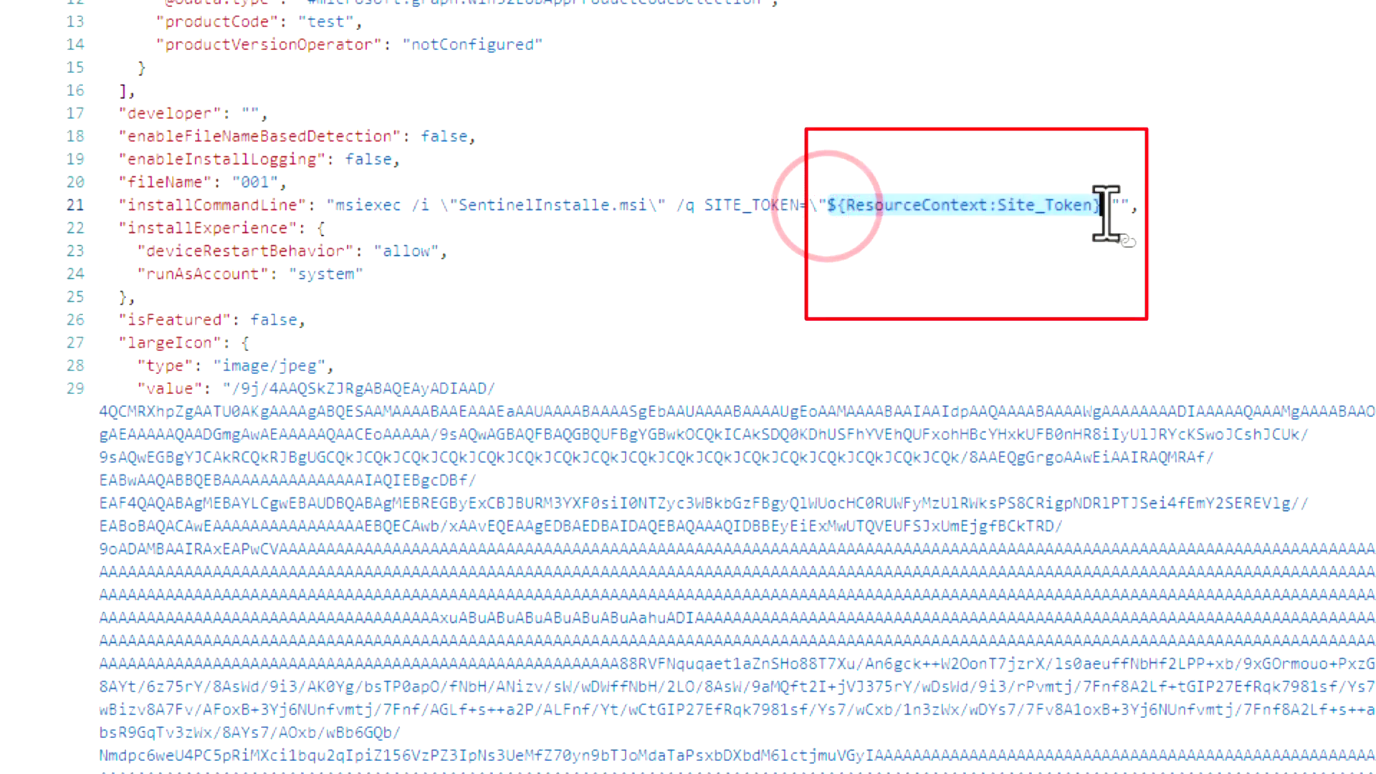
left_click(1077, 328)
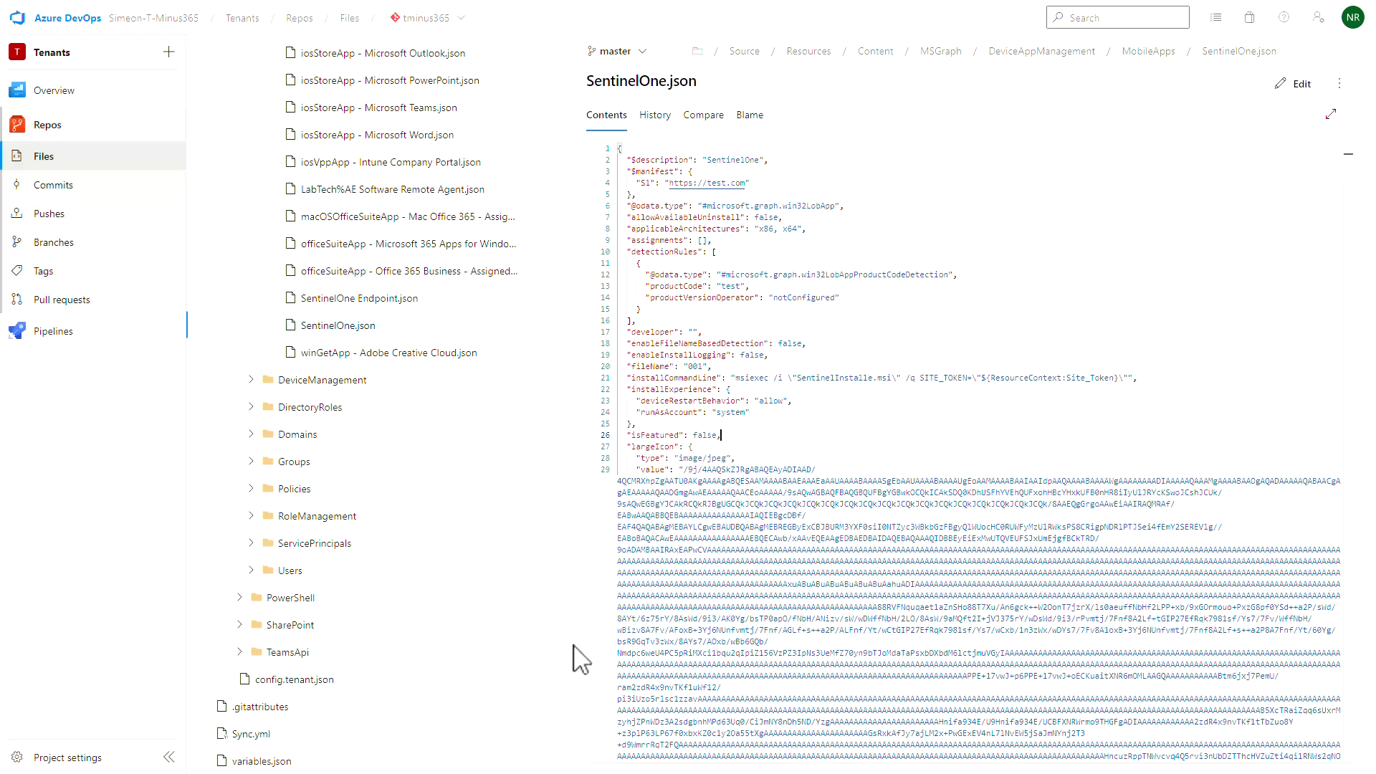
Bring up the list of repositories from the tminus365 breadcrumb dropdown
scroll(528, 574, "up", 10)
scroll(474, 149, "up", 3)
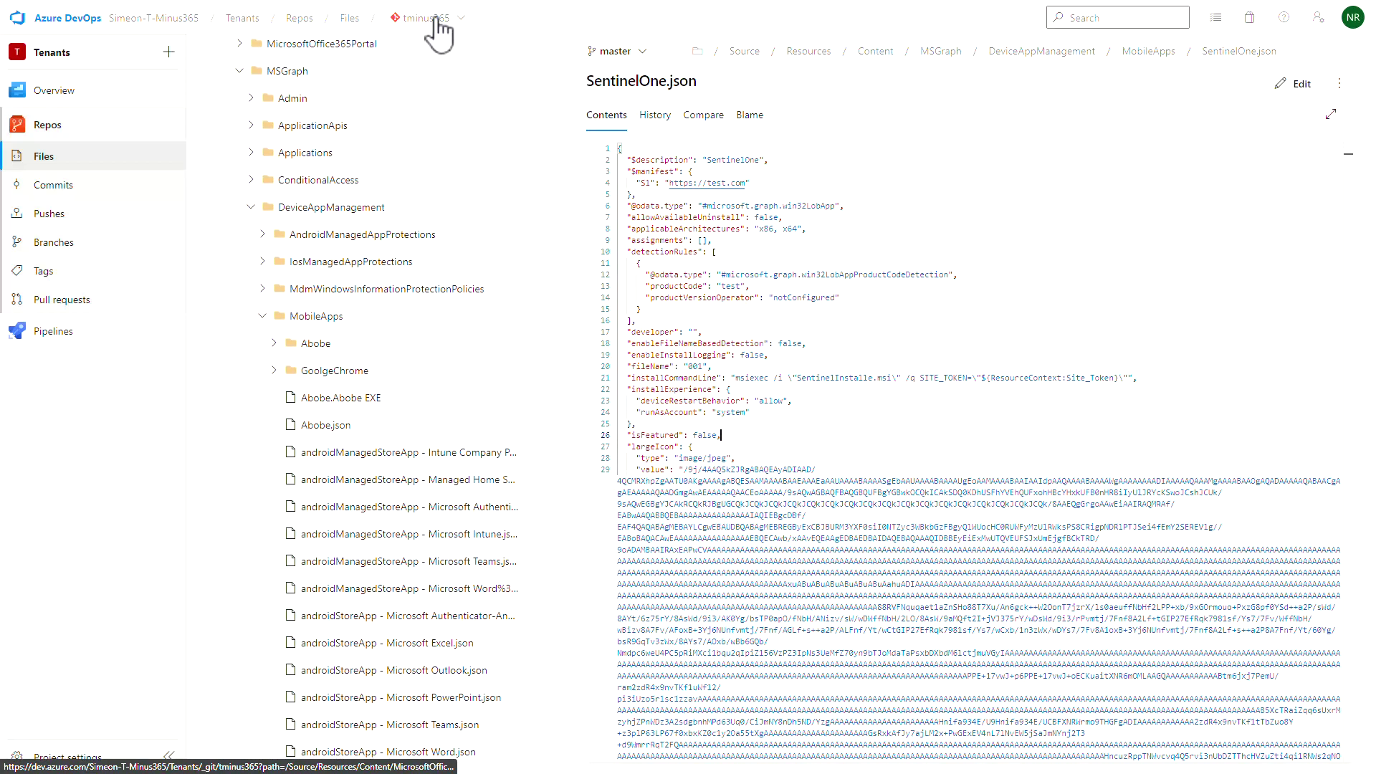
left_click(427, 18)
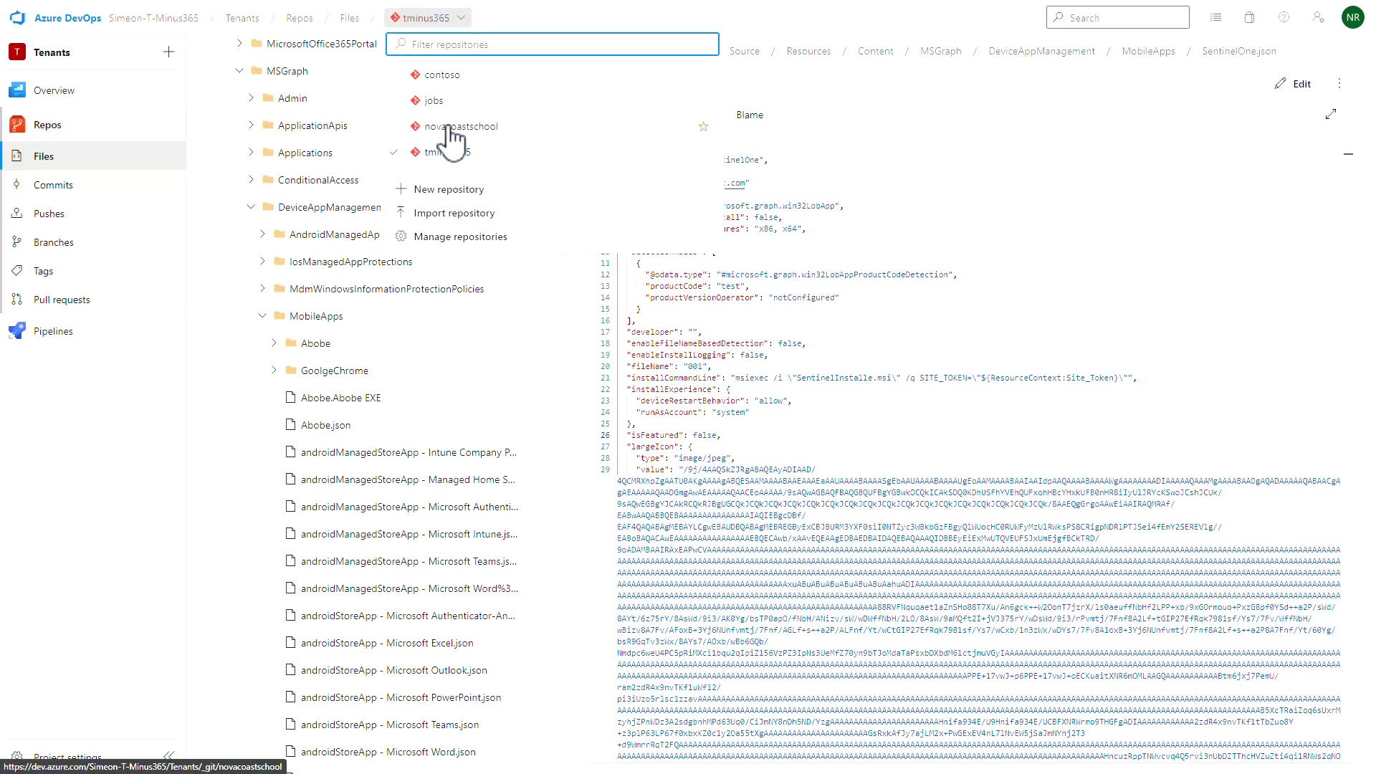
scroll(391, 538, "down", 15)
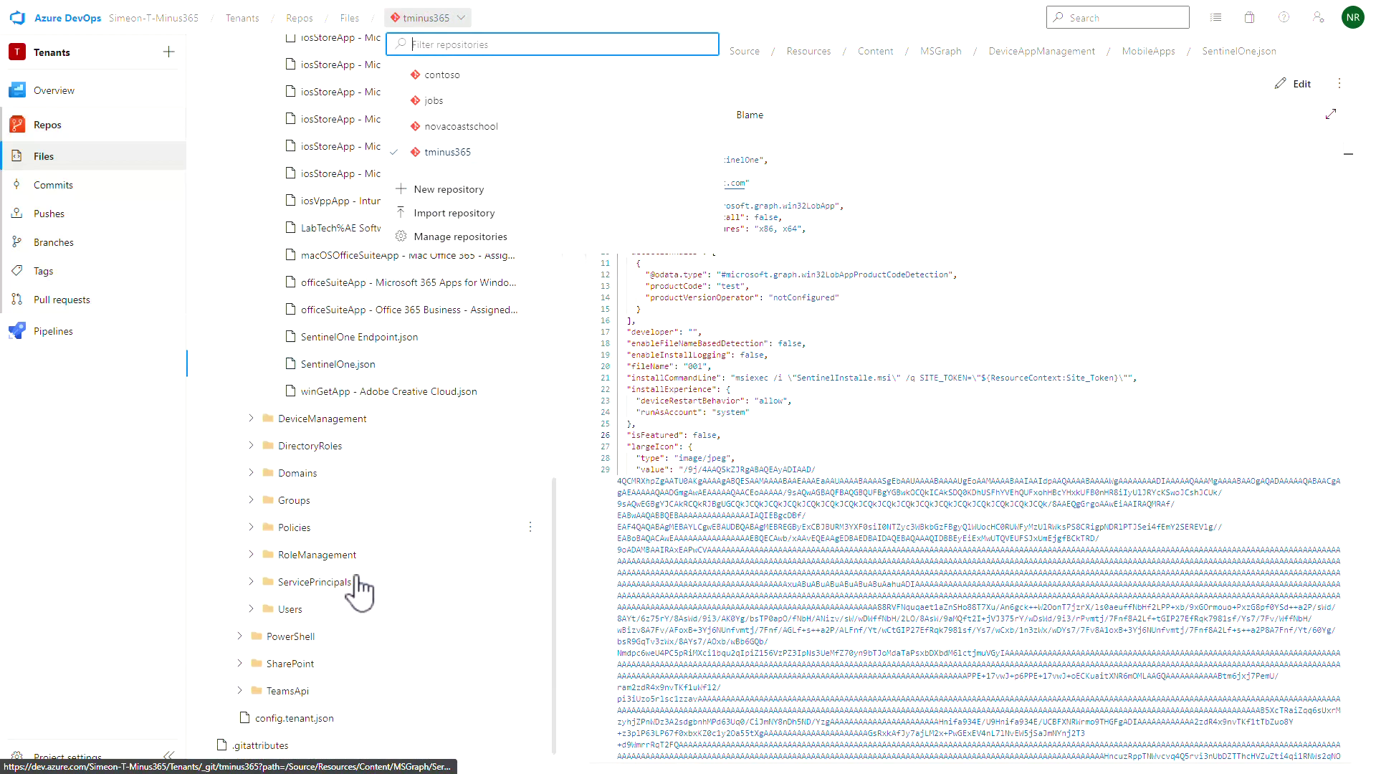